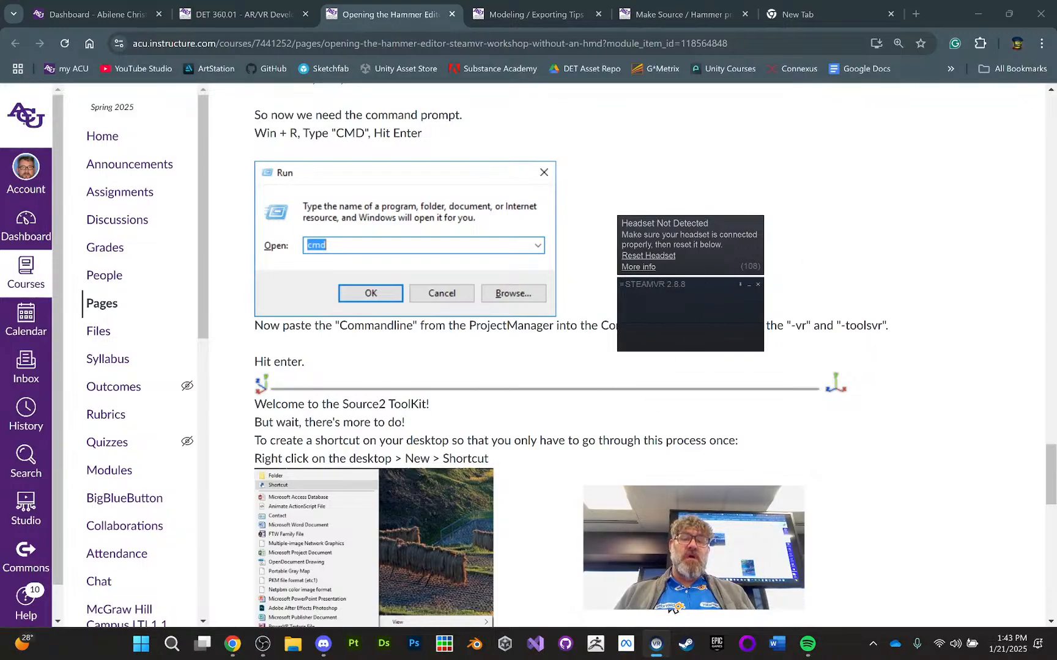
# Step: Switch to Steam and enter VR mode
pyautogui.moveTo(656, 649)
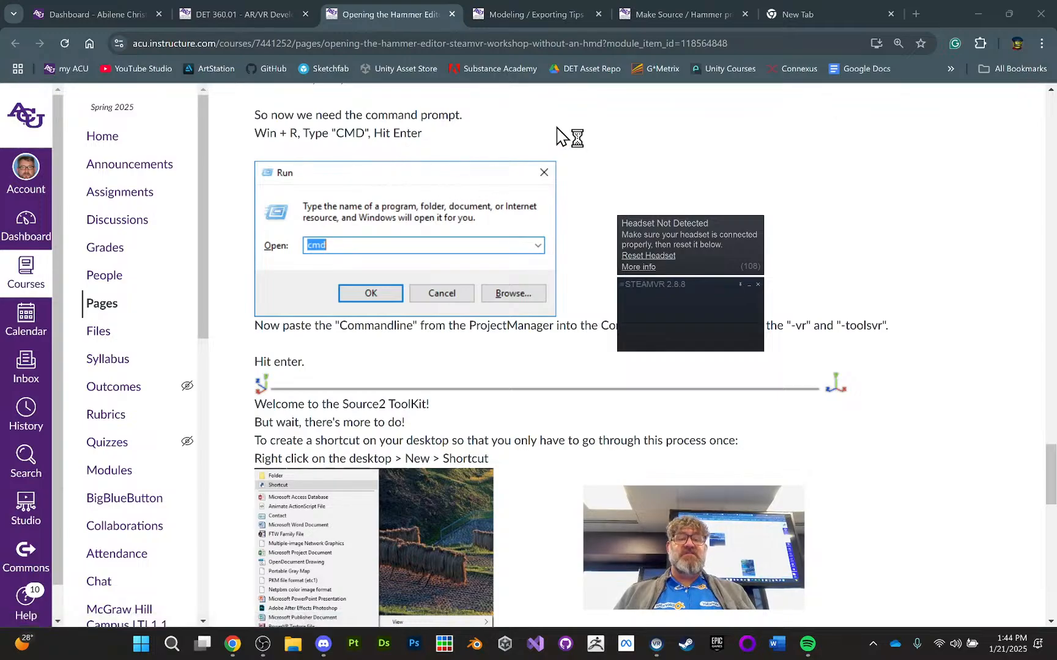
pyautogui.click(687, 644)
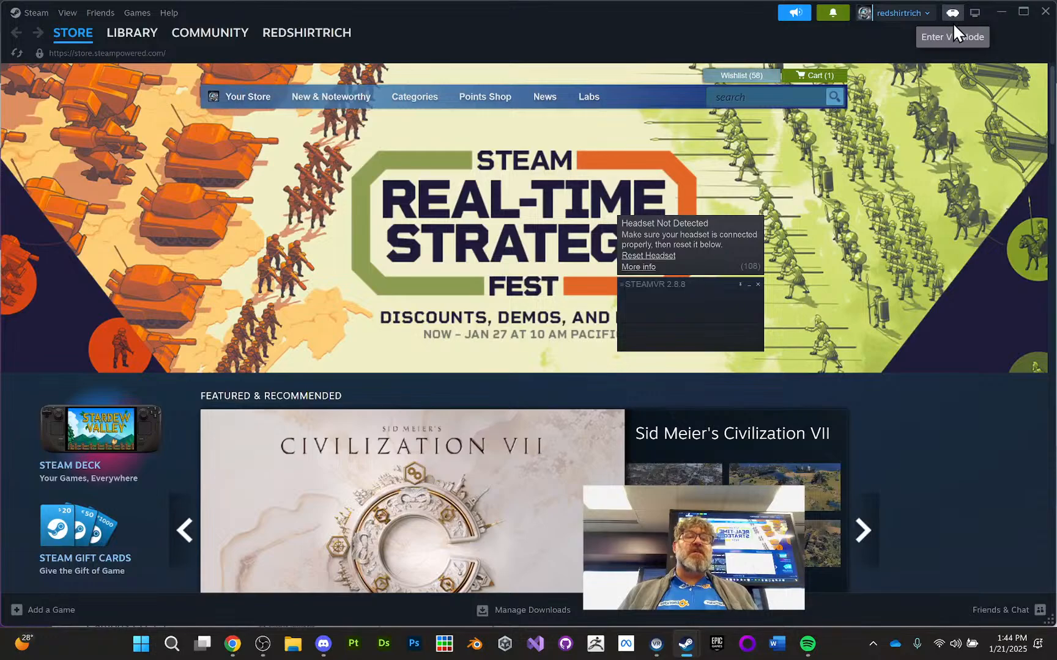
pyautogui.click(952, 25)
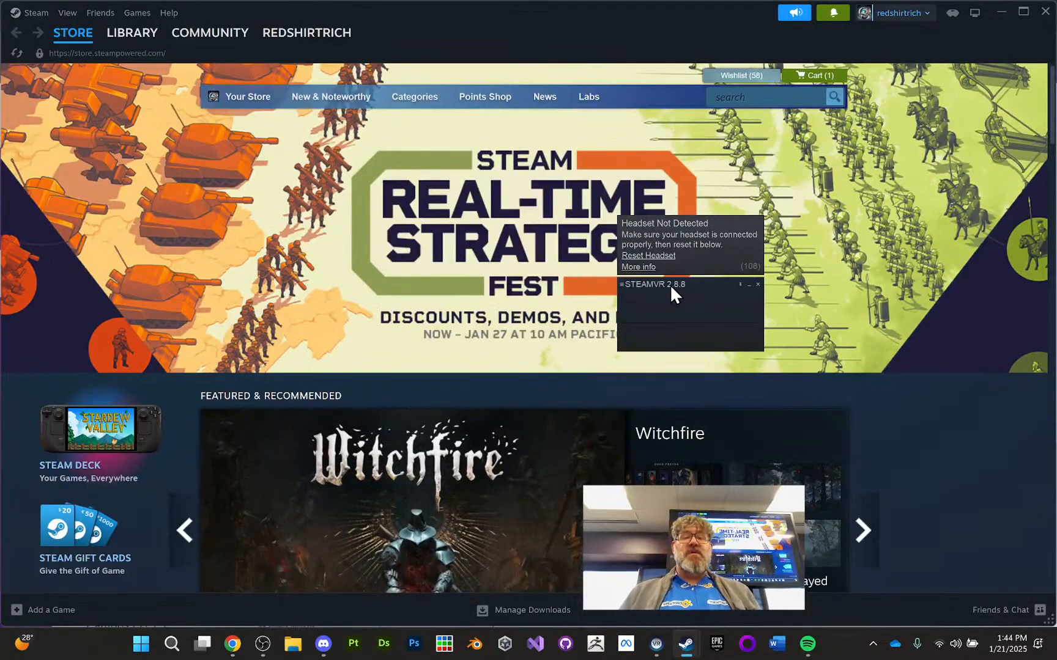
# Step: Open SteamVR's Workshop option Create/Modify an Environment and move the SteamVR status window clear of the tools window
pyautogui.click(669, 284)
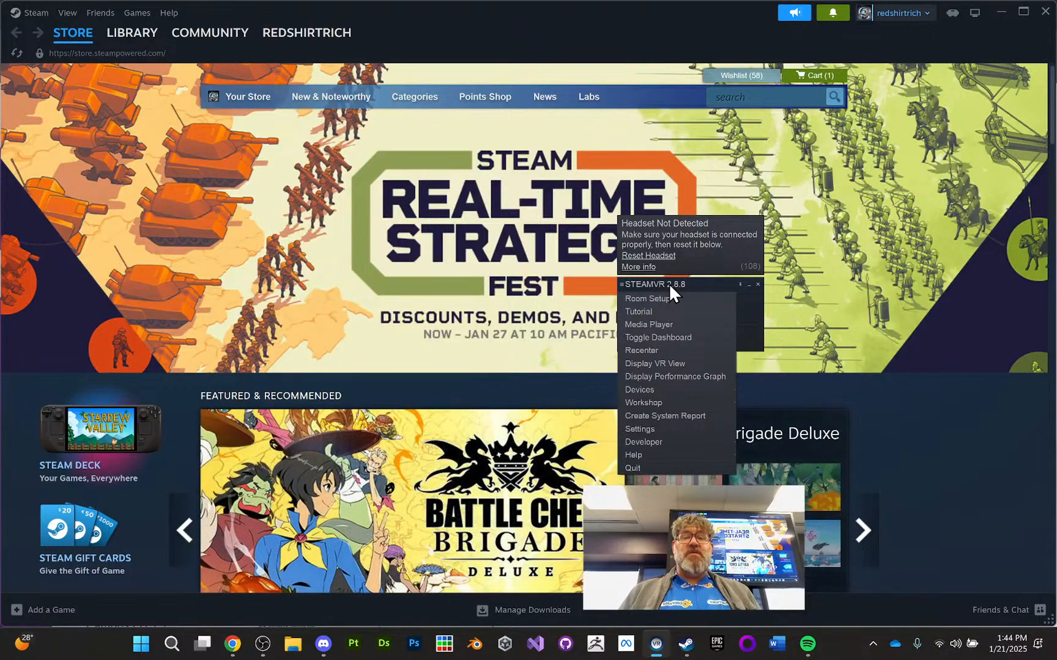
pyautogui.moveTo(661, 402)
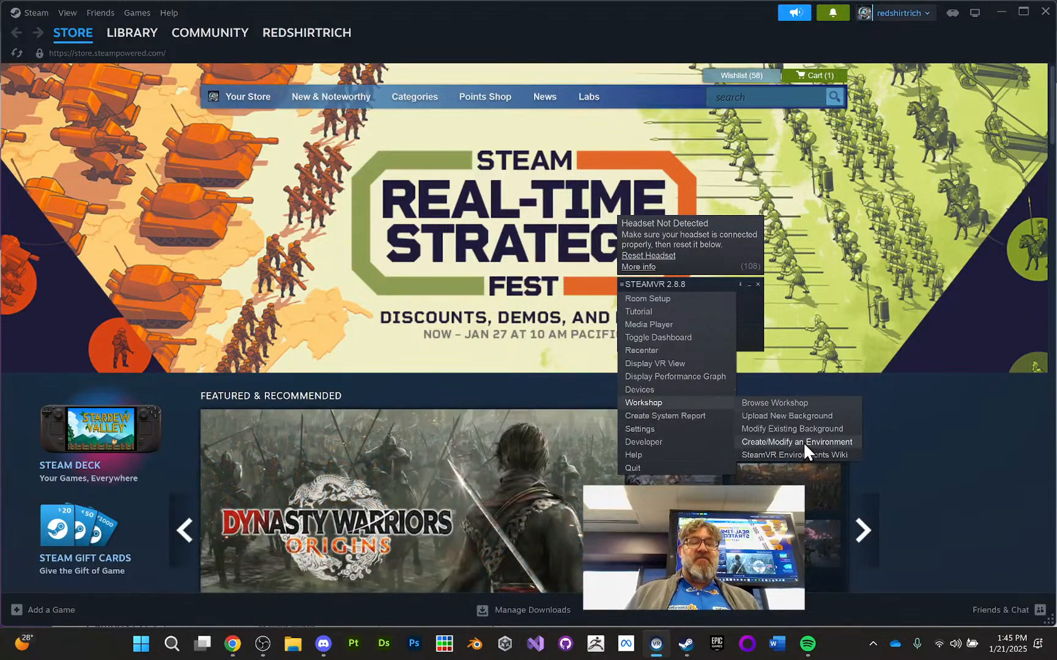
pyautogui.click(801, 442)
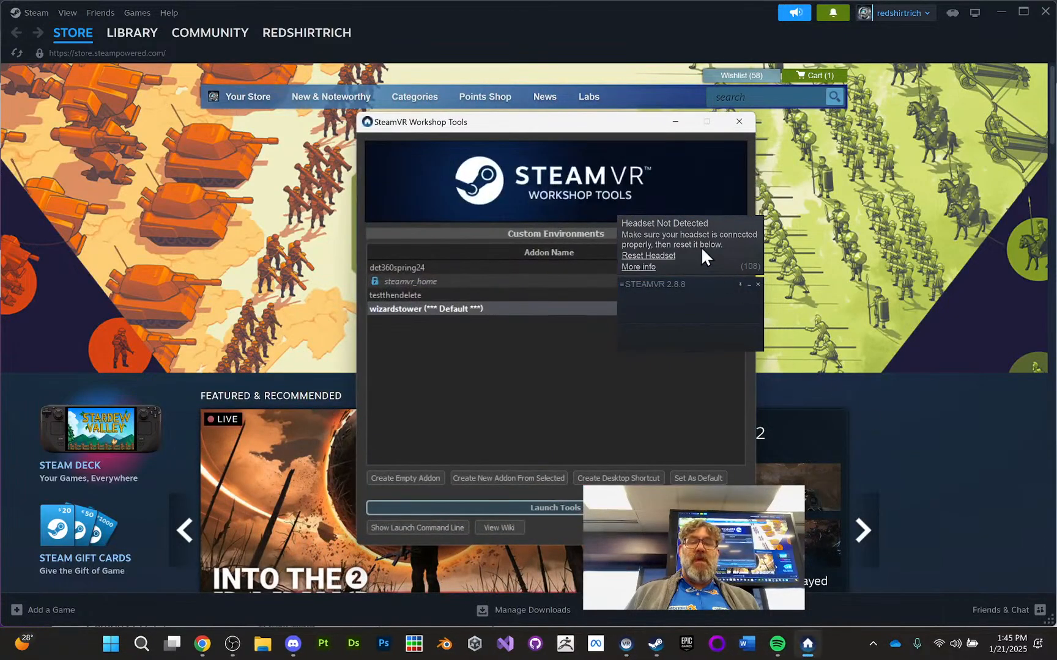
pyautogui.moveTo(692, 287); pyautogui.dragTo(878, 243)
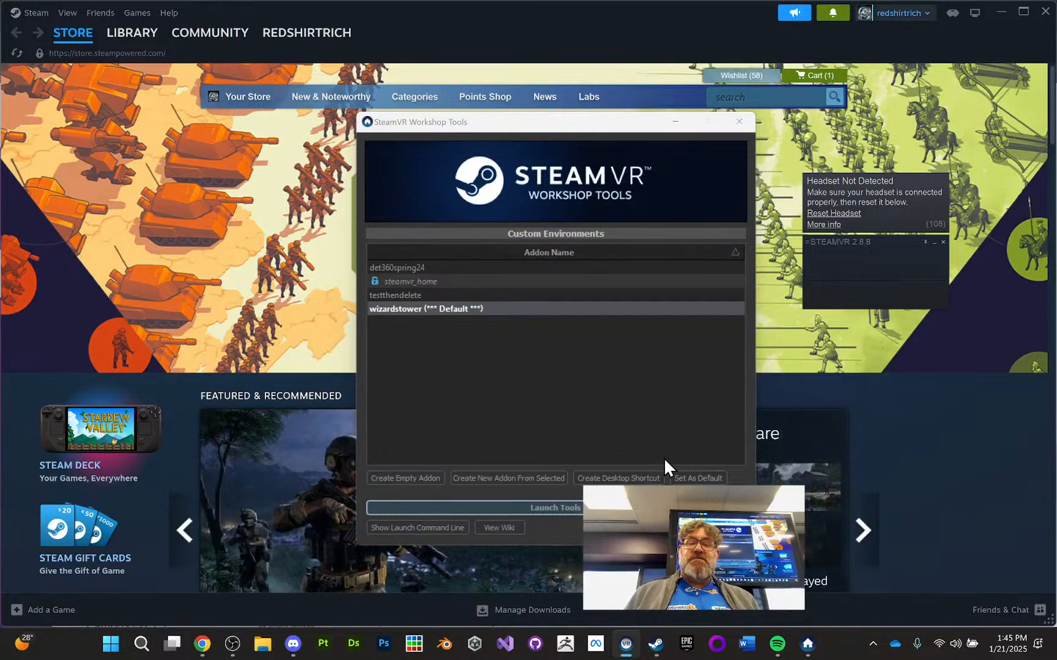
# Step: Create an empty addon named LevelTest2025
pyautogui.click(408, 479)
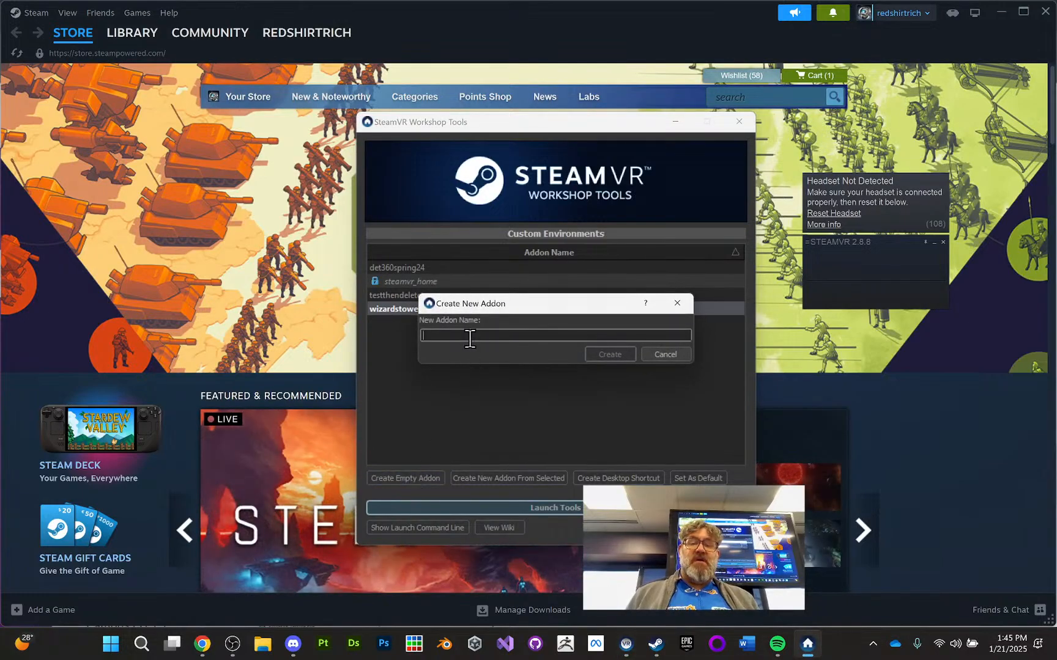
pyautogui.write('Leve')
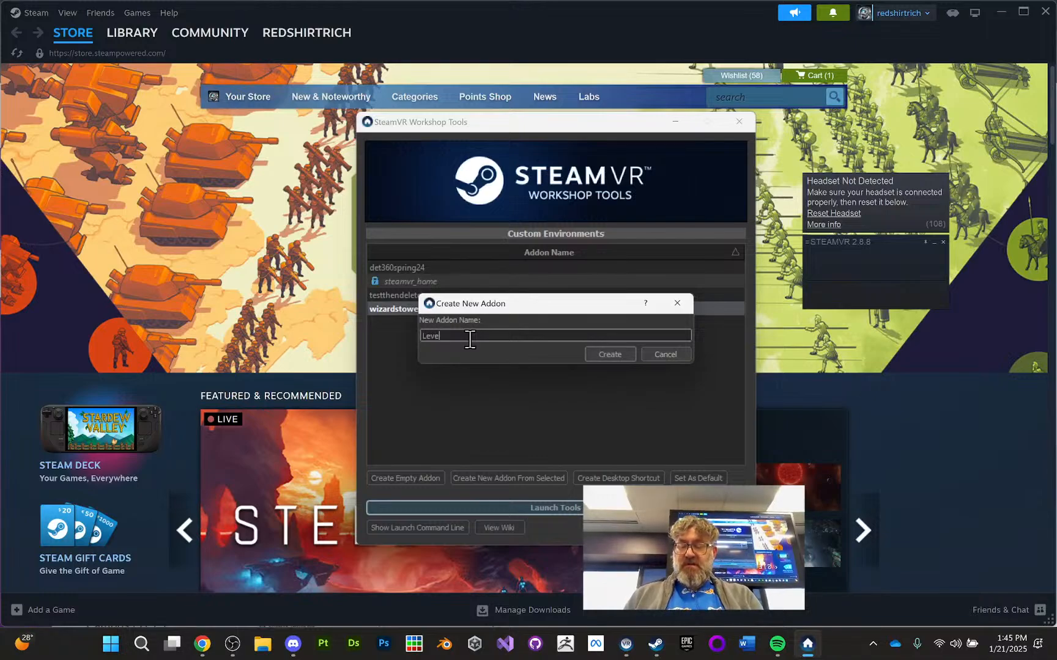
pyautogui.write('lTest2')
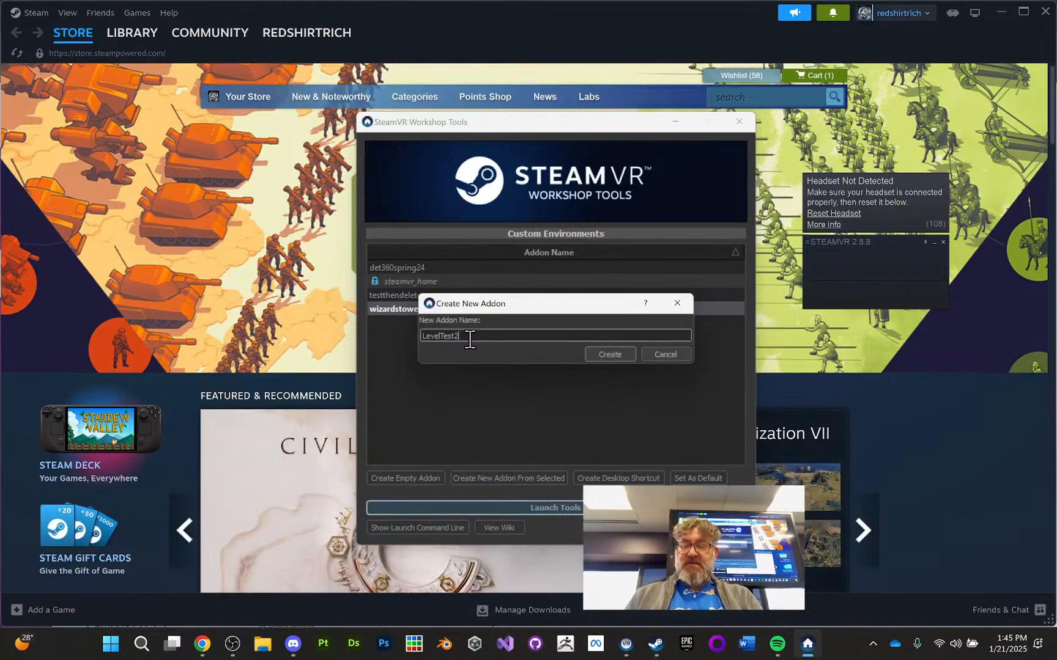
pyautogui.write('025')
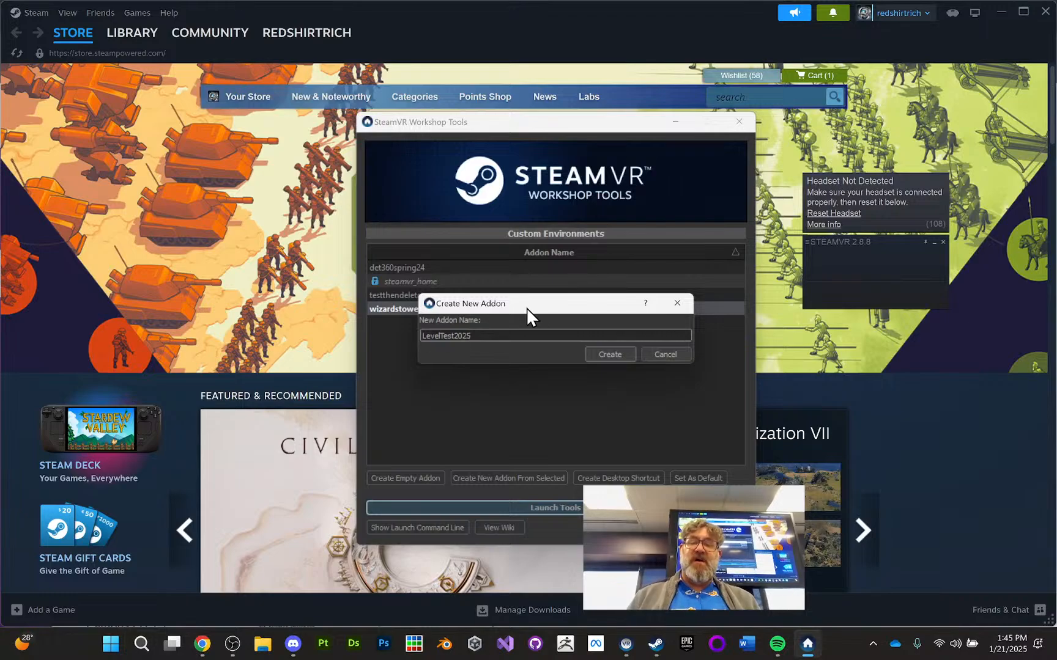
pyautogui.click(605, 355)
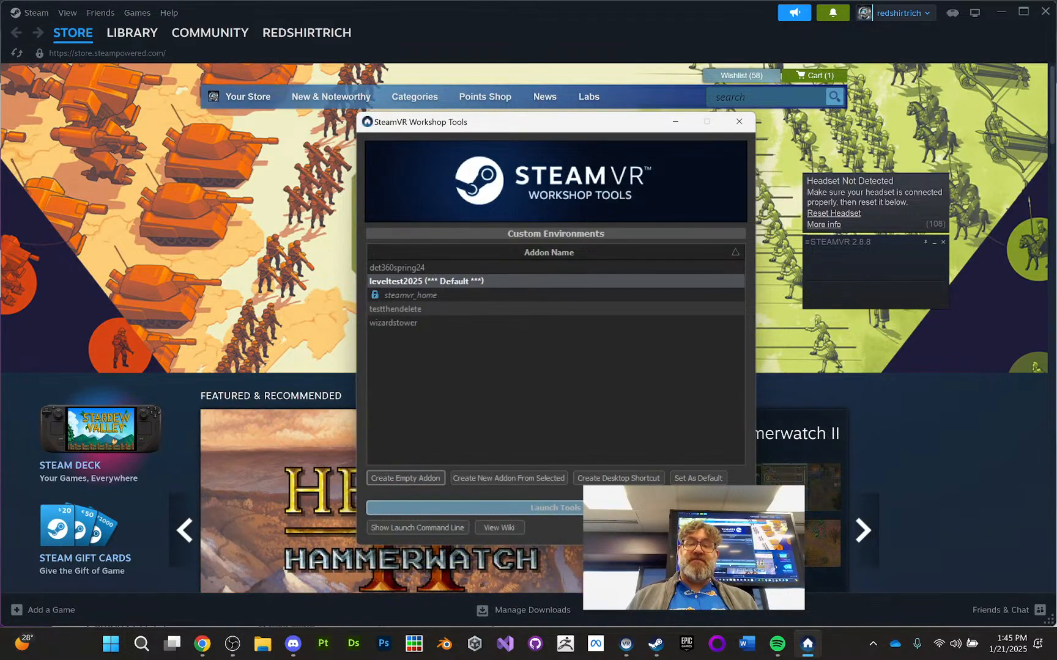
# Step: Try to launch the tools for the leveltest2025 addon and dismiss the error message
pyautogui.click(578, 508)
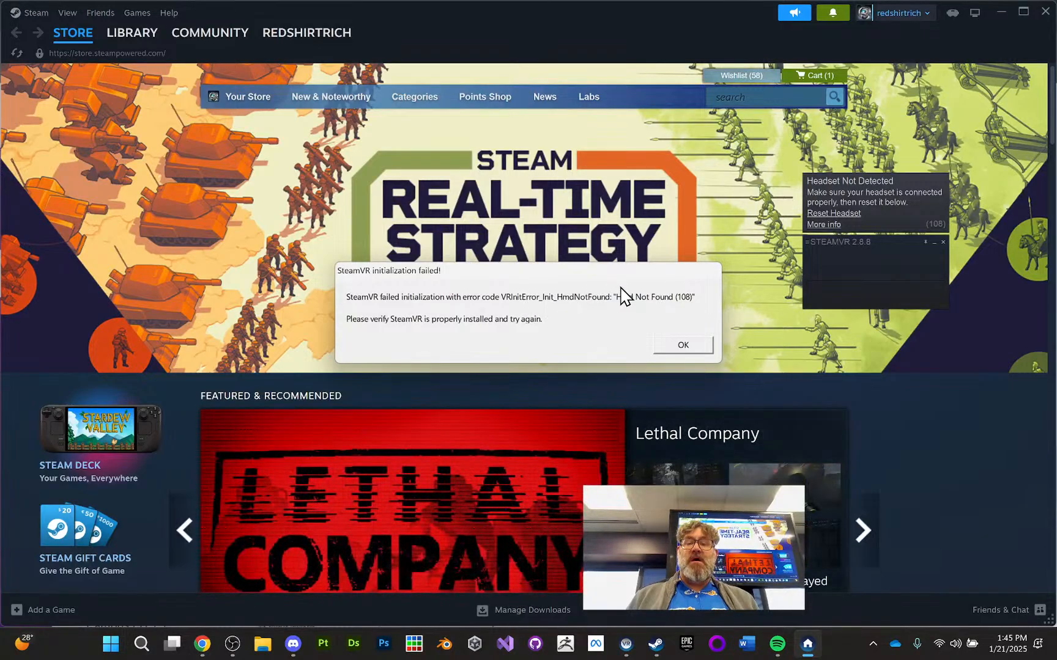
pyautogui.click(698, 345)
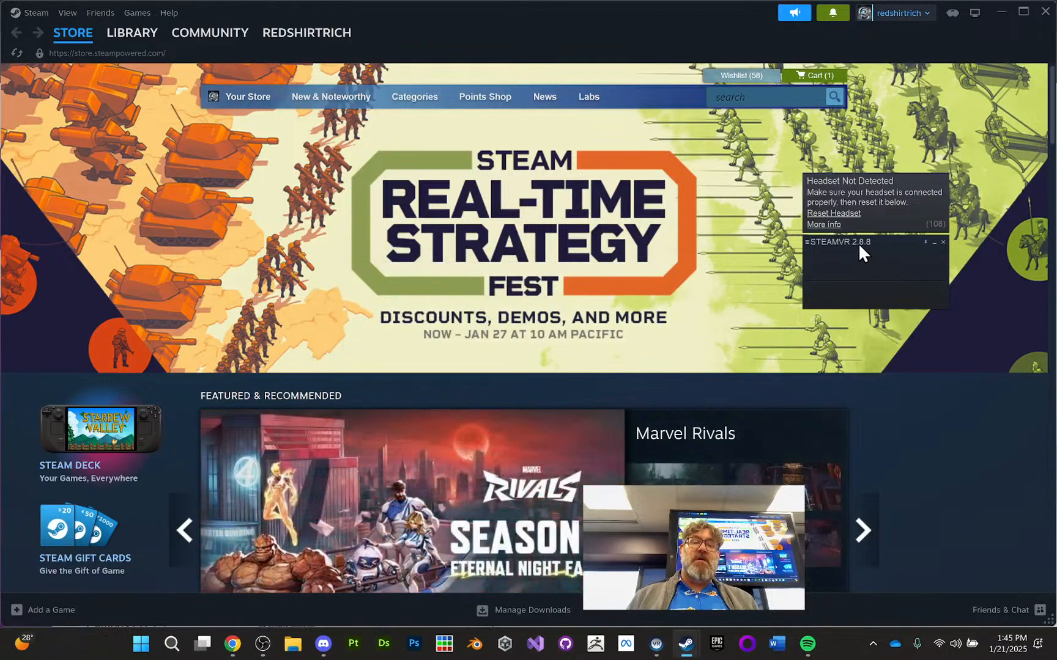
# Step: Reopen the Create/Modify an Environment tools from SteamVR's Workshop options and dismiss the initialization error
pyautogui.click(859, 243)
pyautogui.moveTo(842, 359)
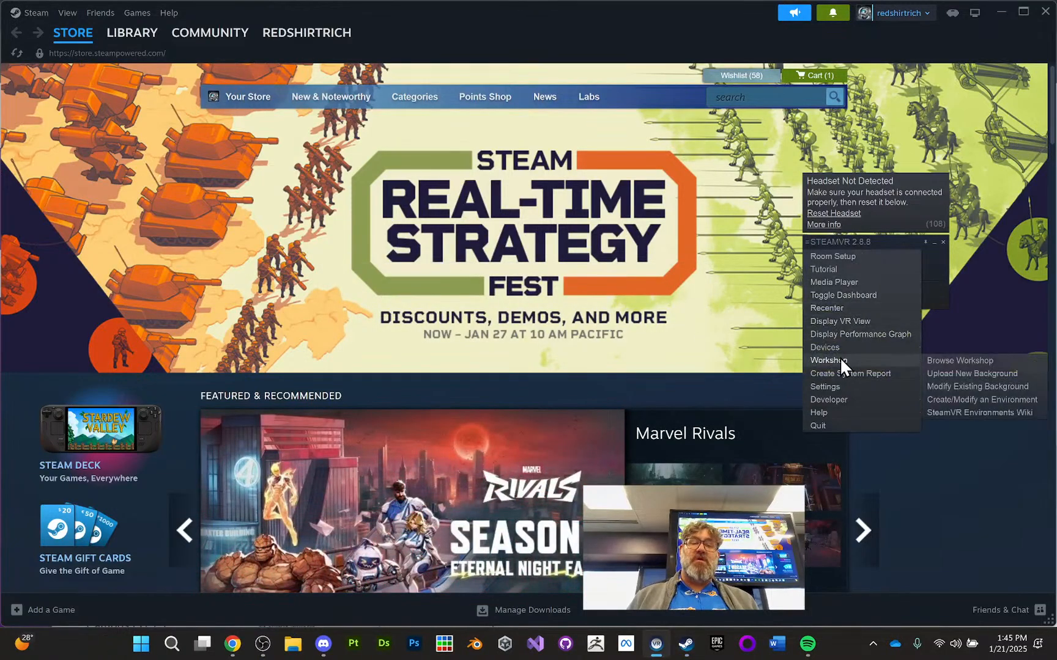
pyautogui.click(955, 399)
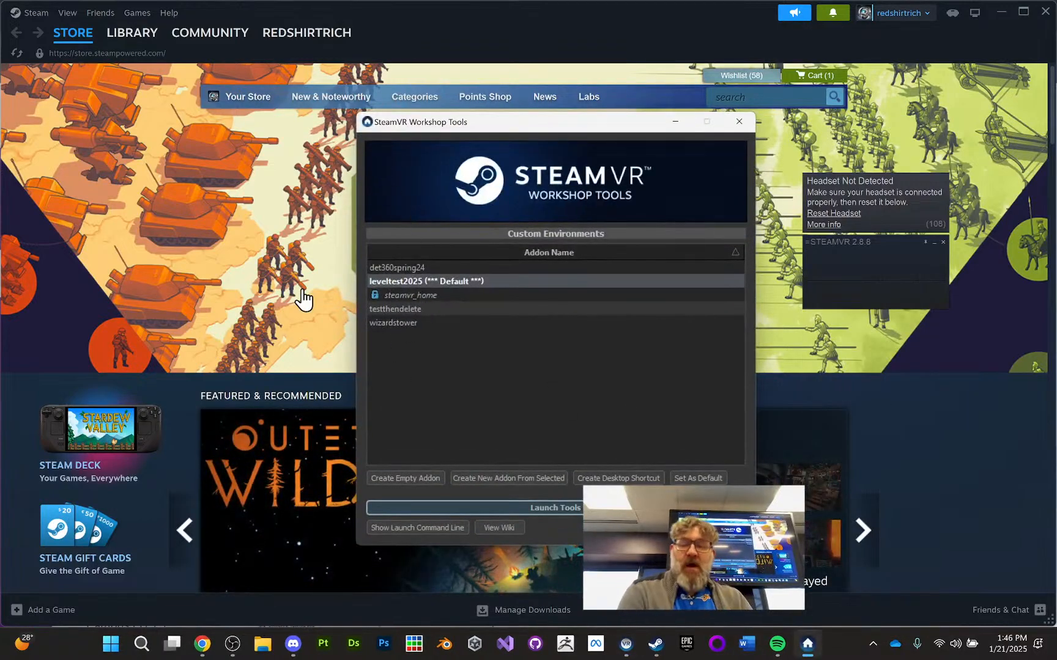
pyautogui.click(267, 370)
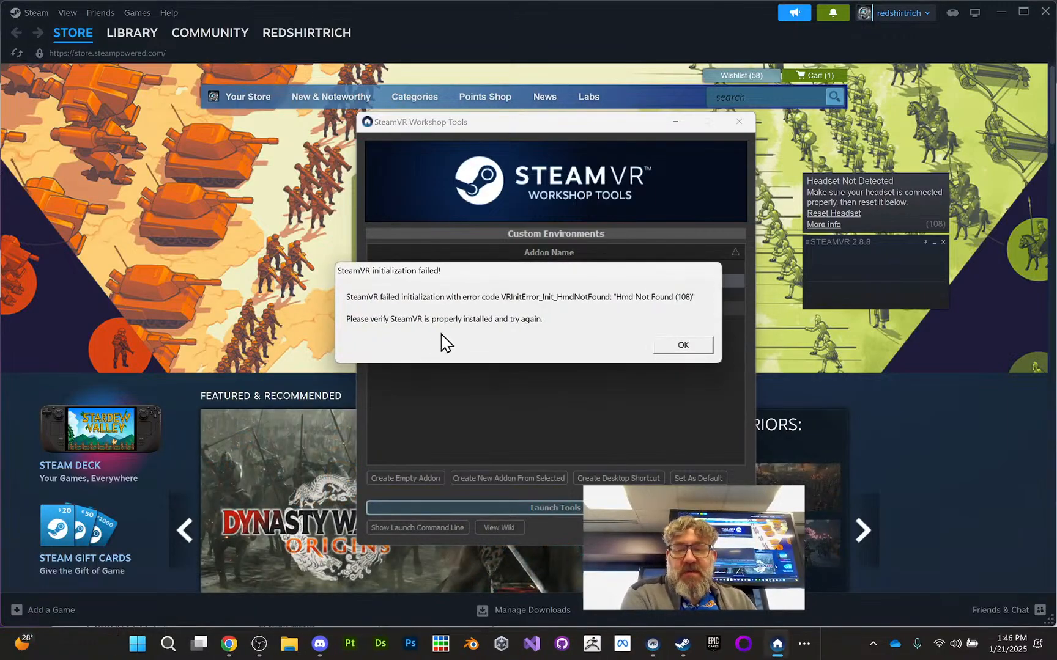
pyautogui.click(679, 347)
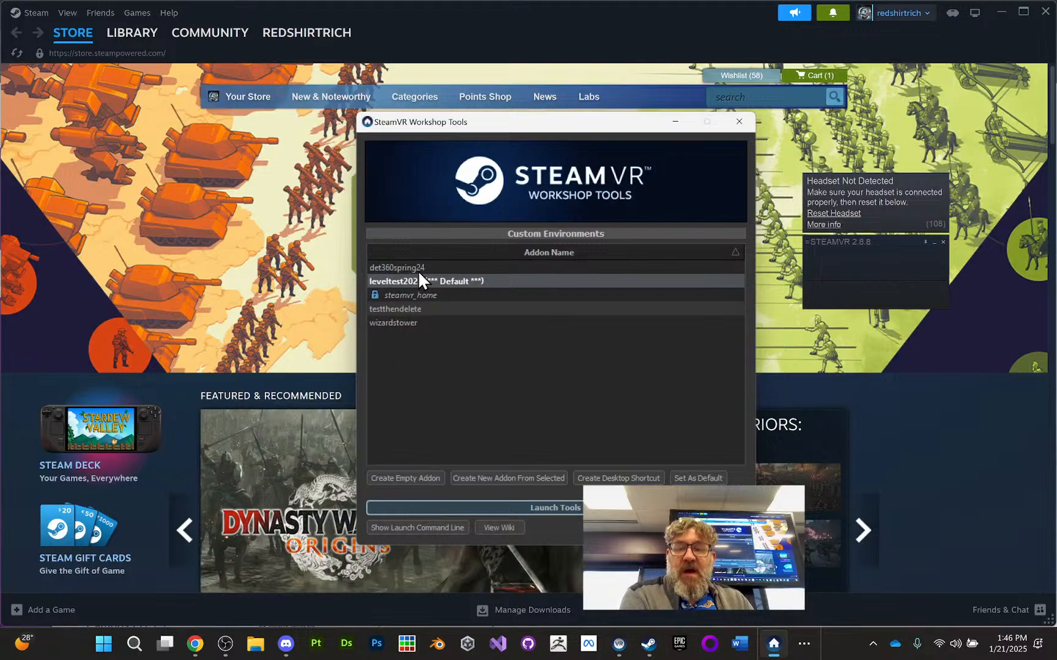
# Step: Show the launch command line for the leveltest2025 addon and copy the command text
pyautogui.click(406, 528)
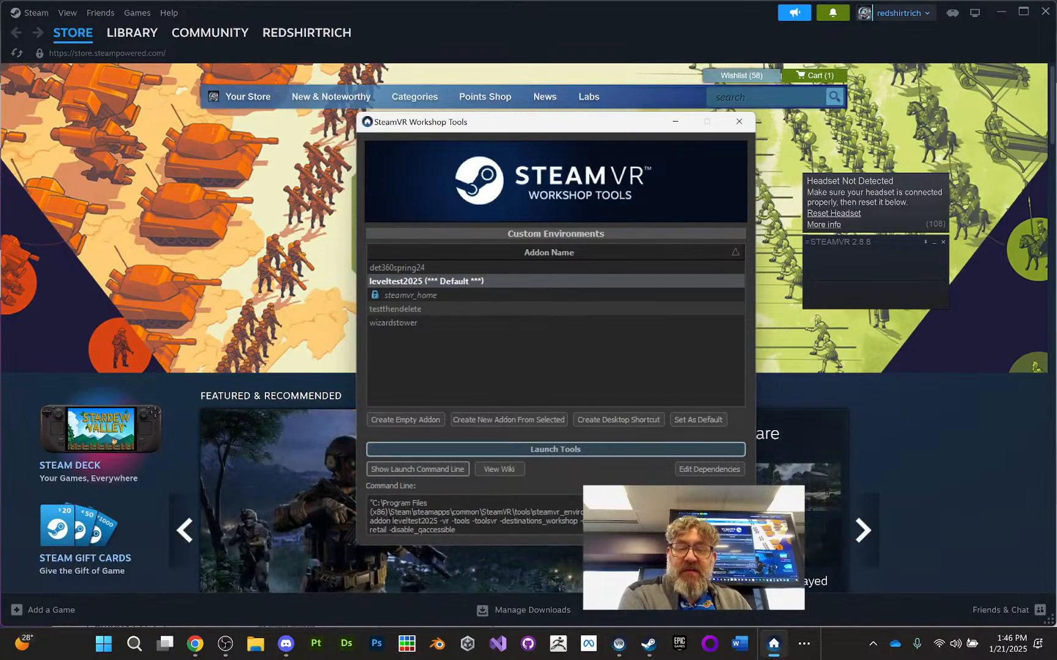
pyautogui.moveTo(372, 501); pyautogui.dragTo(466, 529)
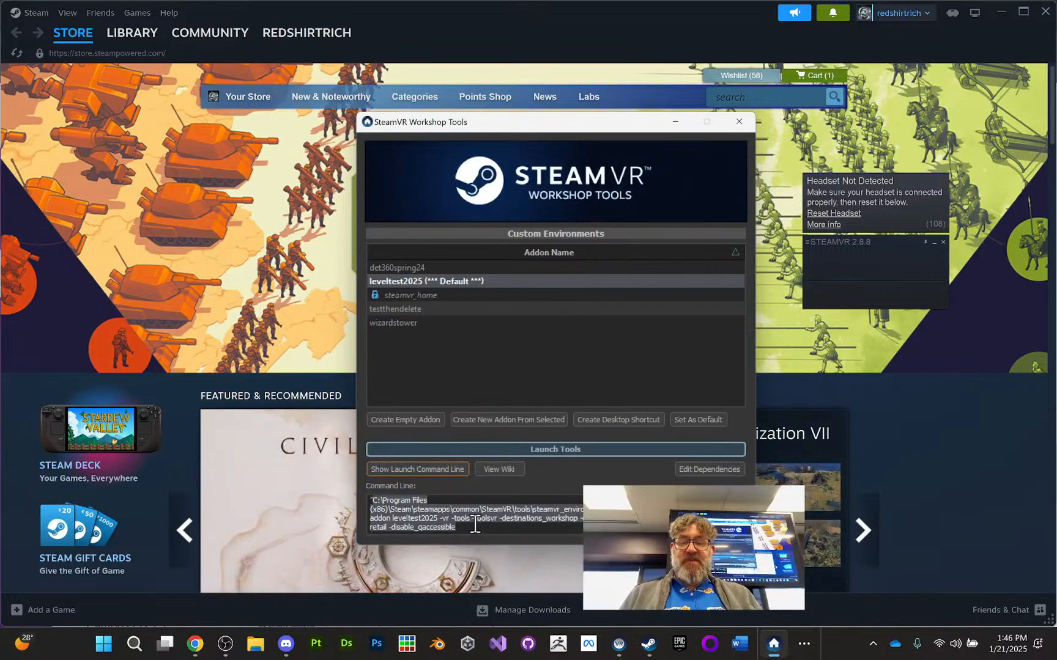
pyautogui.click(475, 524)
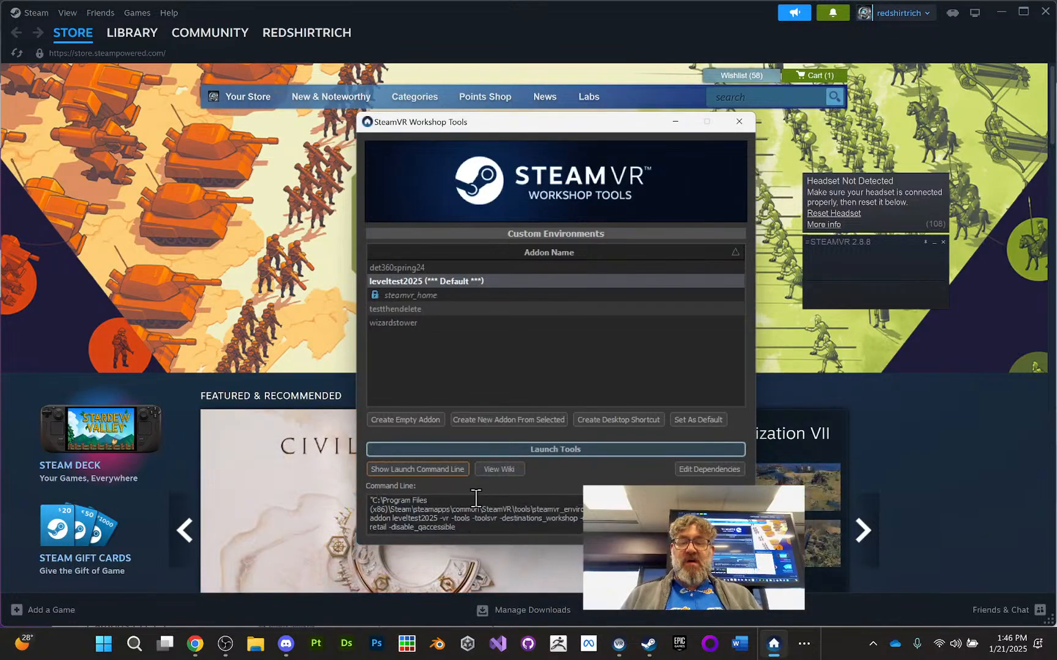
pyautogui.doubleClick(450, 524)
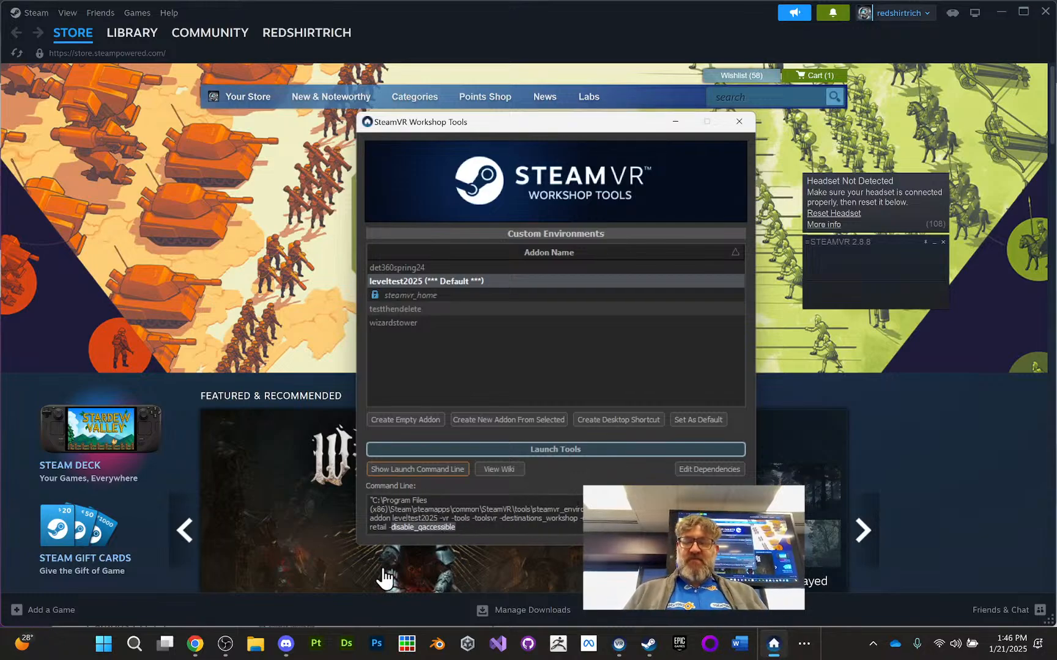
# Step: Open Windows Terminal and paste the copied launch command at the PowerShell prompt
pyautogui.click(135, 644)
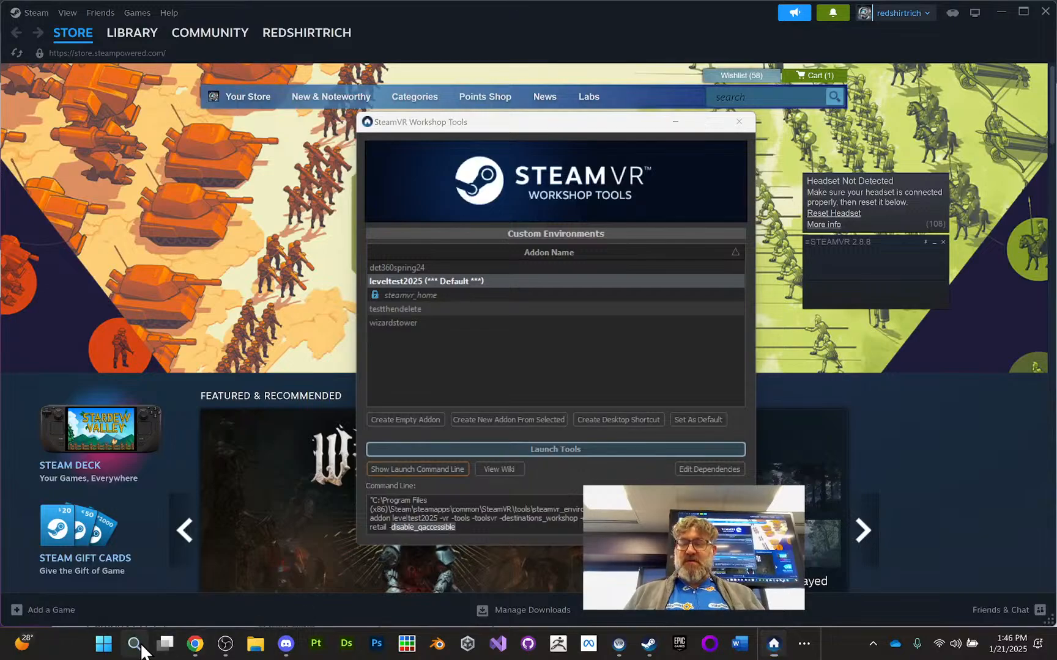
pyautogui.write('ter')
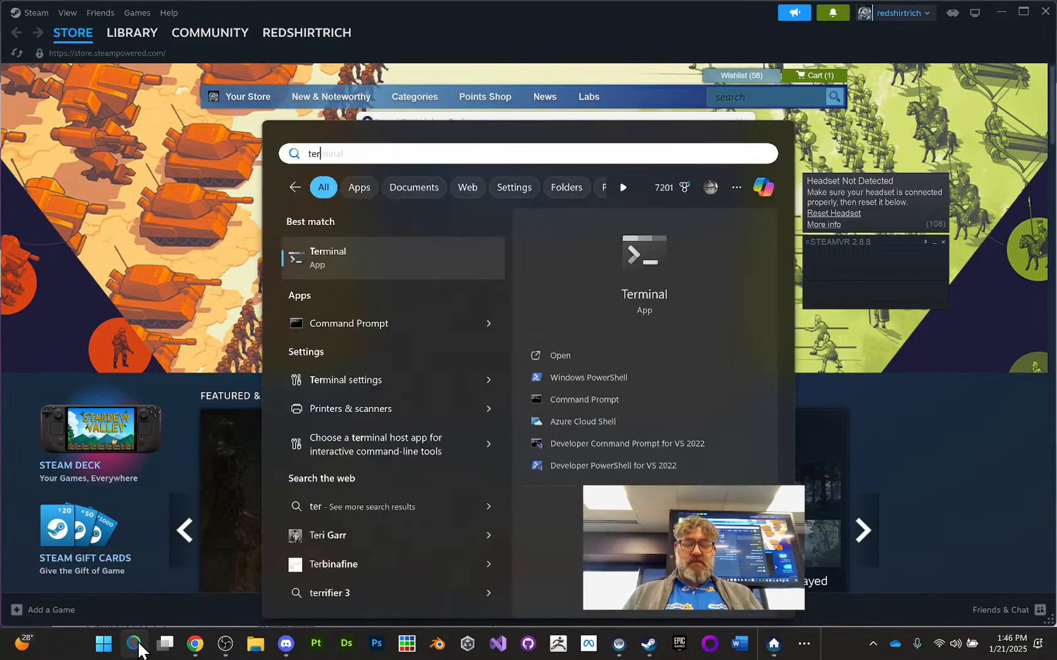
pyautogui.press('Return')
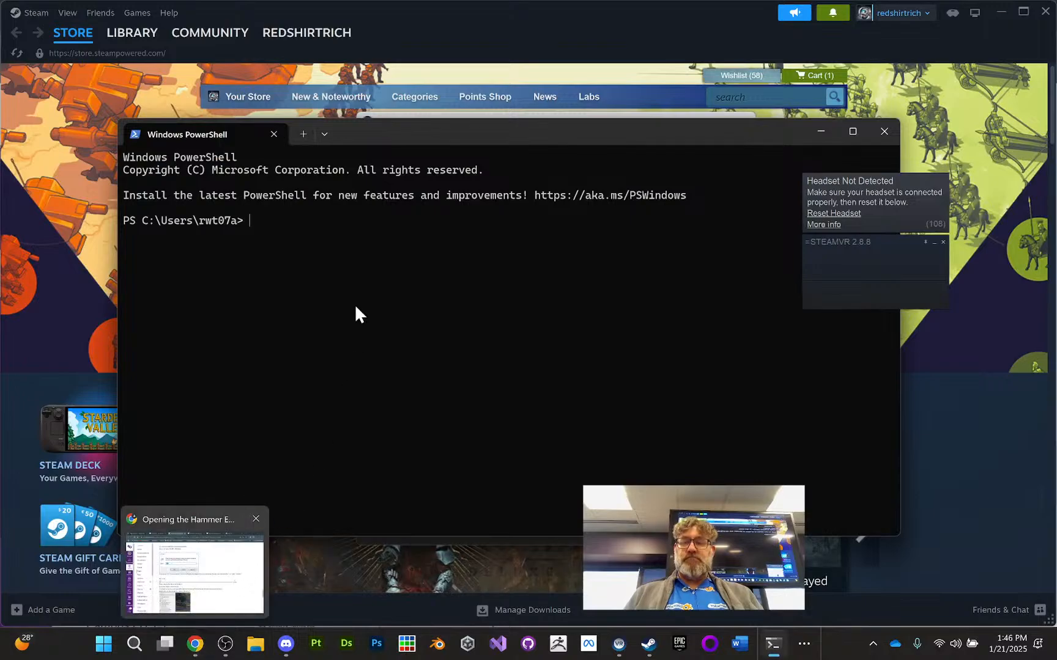
pyautogui.hotkey('ctrl', 'v')
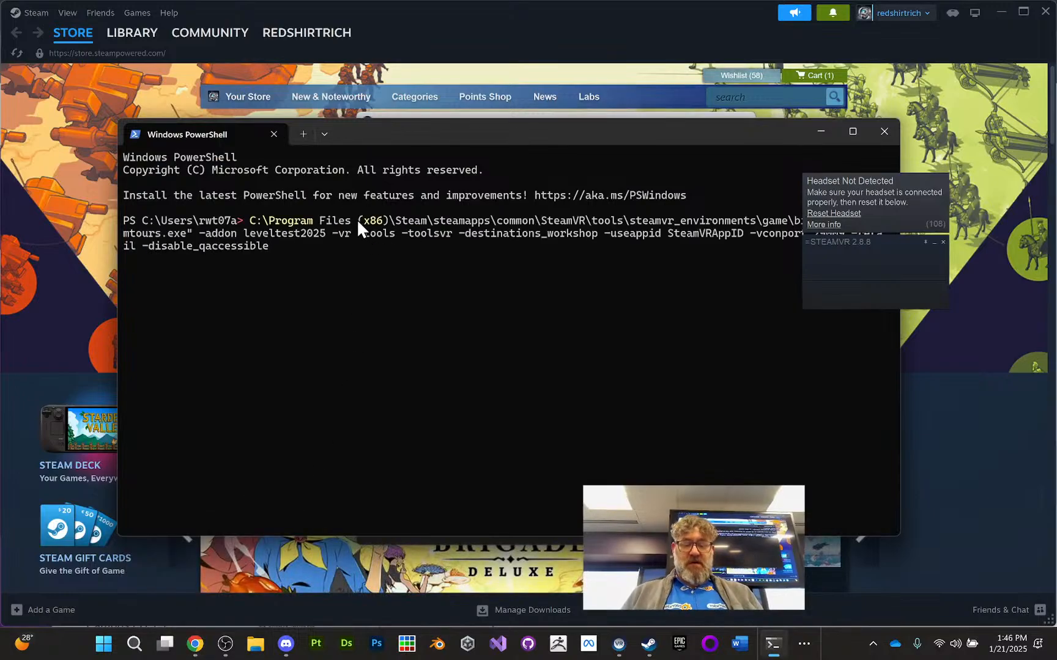
# Step: Remove the -toolsvr and -vr options from the pasted launch command, keeping -tools
pyautogui.press('Left')
pyautogui.press('Left')
pyautogui.press('Left')
pyautogui.press('Left')
pyautogui.press('Left')
pyautogui.press('Left')
pyautogui.press('Left')
pyautogui.press('Left')
pyautogui.press('Left')
pyautogui.press('Left')
pyautogui.press('Left')
pyautogui.press('Left')
pyautogui.press('Left')
pyautogui.press('Left')
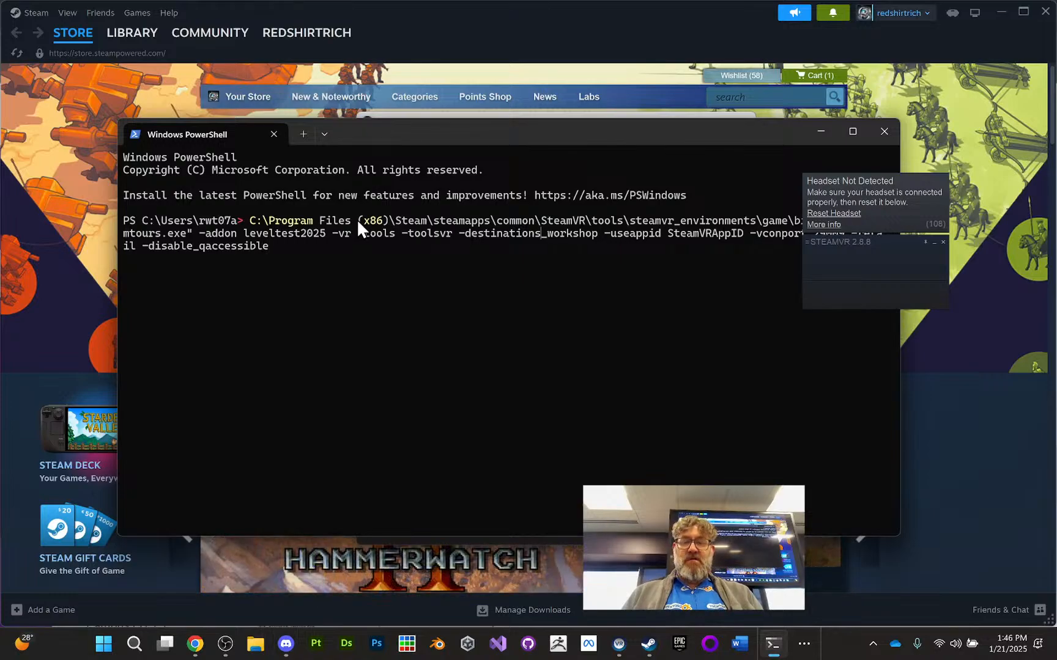
pyautogui.press('BackSpace')
pyautogui.press('BackSpace')
pyautogui.press('BackSpace')
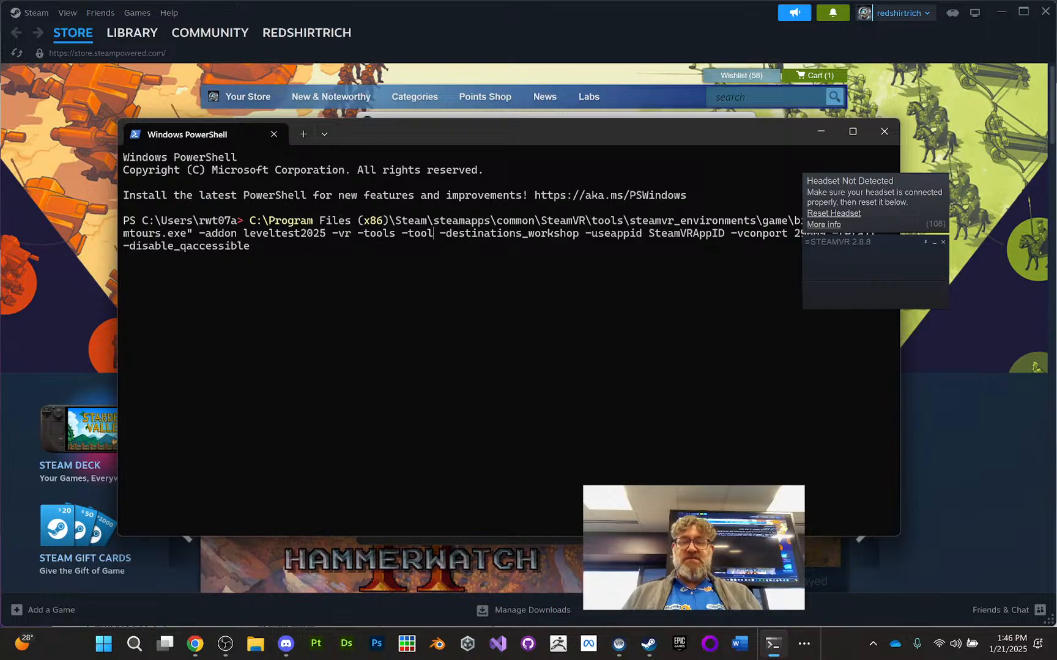
pyautogui.press('BackSpace')
pyautogui.press('BackSpace')
pyautogui.press('BackSpace')
pyautogui.press('BackSpace')
pyautogui.press('BackSpace')
pyautogui.press('BackSpace')
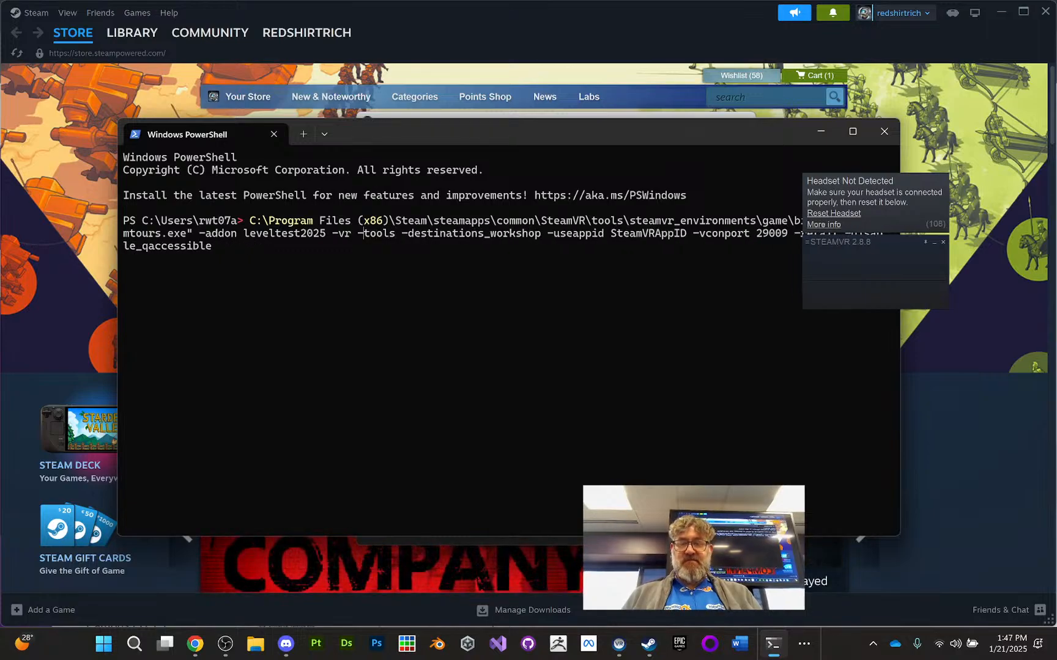
pyautogui.press('BackSpace')
pyautogui.press('BackSpace')
pyautogui.press('BackSpace')
pyautogui.press('BackSpace')
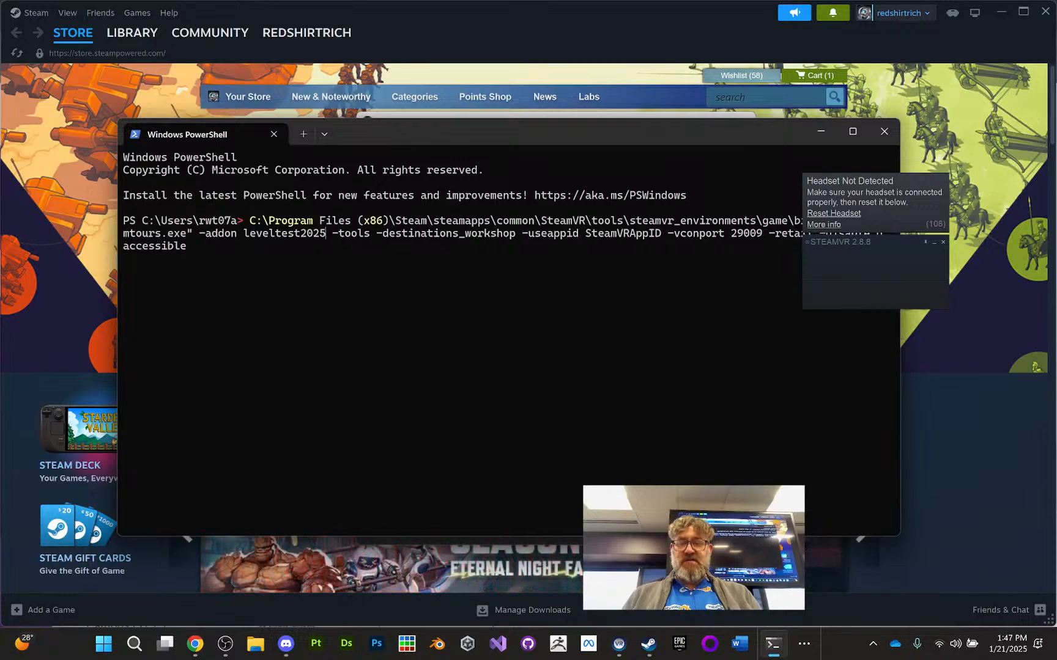
# Step: Try to run the complete edited launch command as one entry, and move the SteamVR status window off the terminal
pyautogui.press('Return')
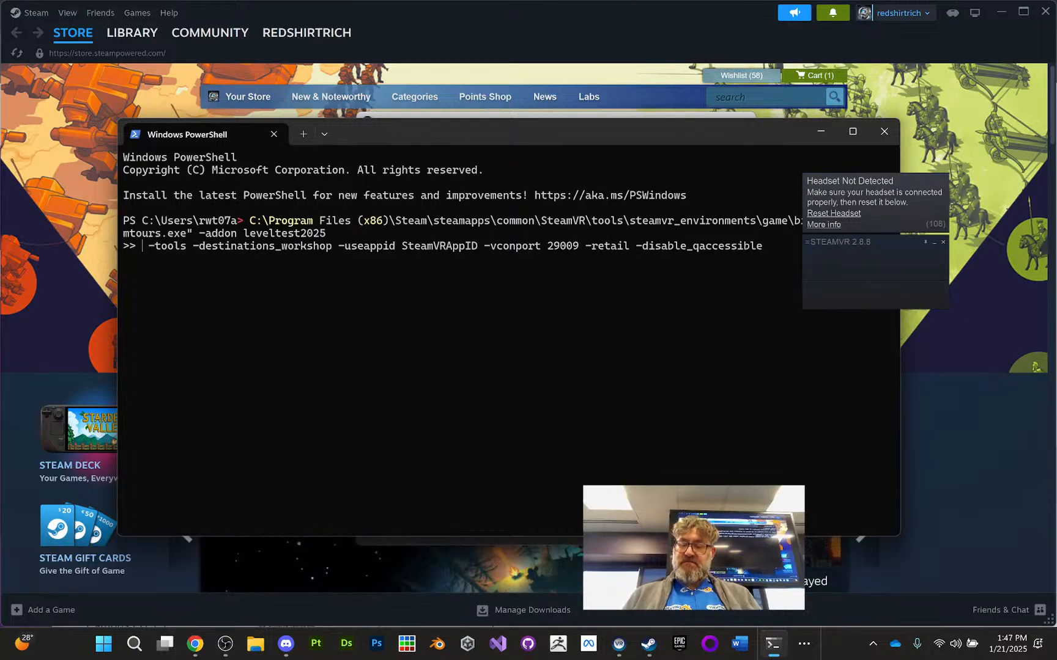
pyautogui.press('BackSpace')
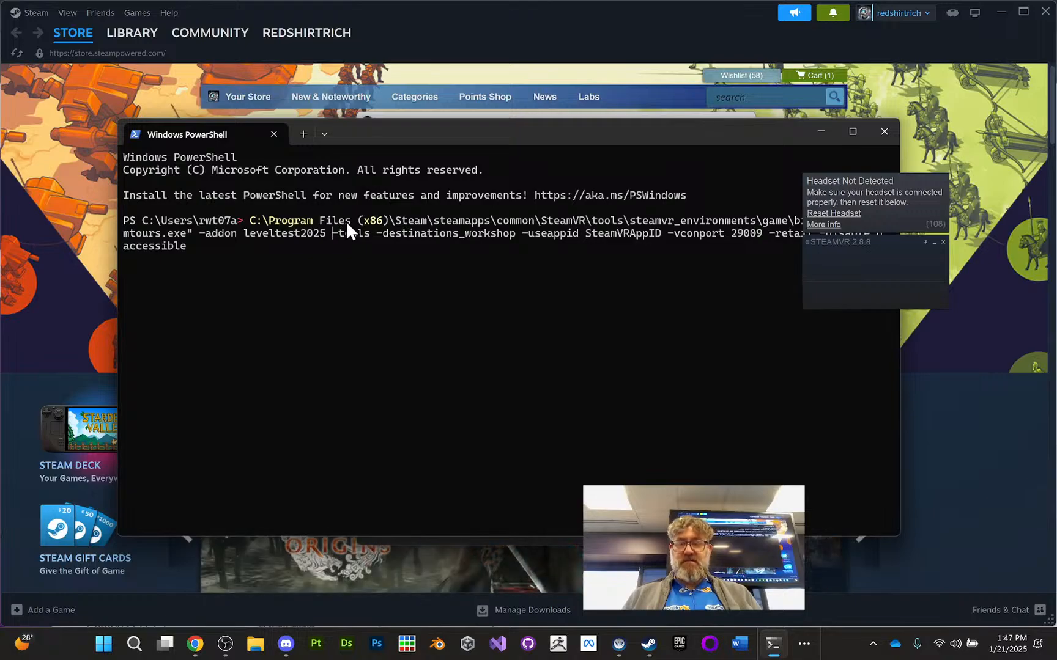
pyautogui.press('Right')
pyautogui.press('Right')
pyautogui.press('Right')
pyautogui.press('Right')
pyautogui.press('Right')
pyautogui.press('Right')
pyautogui.press('Right')
pyautogui.press('Right')
pyautogui.press('Right')
pyautogui.press('Right')
pyautogui.press('Right')
pyautogui.press('Right')
pyautogui.press('Right')
pyautogui.press('Right')
pyautogui.press('Right')
pyautogui.press('Right')
pyautogui.press('Right')
pyautogui.press('Right')
pyautogui.press('Right')
pyautogui.press('Right')
pyautogui.press('Right')
pyautogui.press('Right')
pyautogui.press('Right')
pyautogui.press('Right')
pyautogui.press('Right')
pyautogui.press('Right')
pyautogui.press('Right')
pyautogui.press('Right')
pyautogui.press('Right')
pyautogui.press('Right')
pyautogui.press('Right')
pyautogui.press('Right')
pyautogui.press('Right')
pyautogui.press('Right')
pyautogui.press('Right')
pyautogui.press('Right')
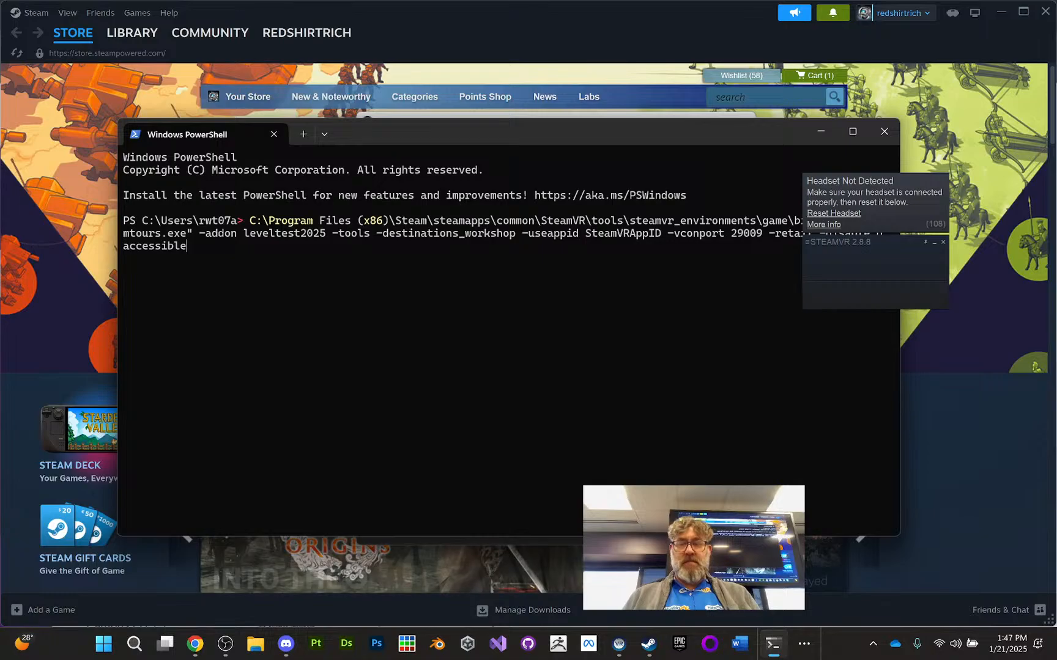
pyautogui.press('Return')
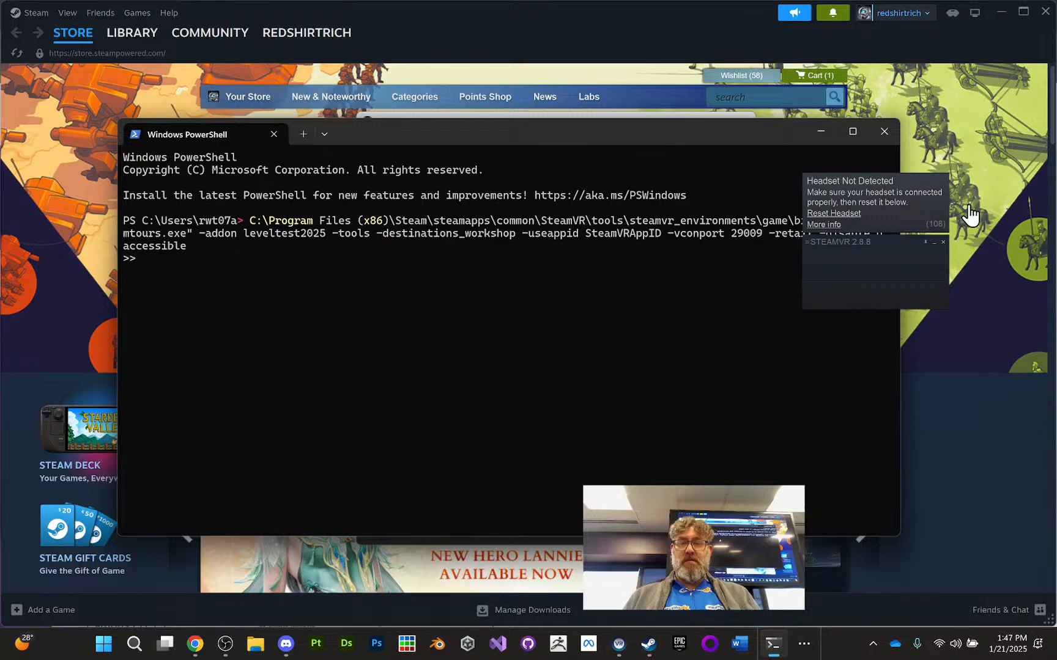
pyautogui.moveTo(886, 240); pyautogui.dragTo(972, 513)
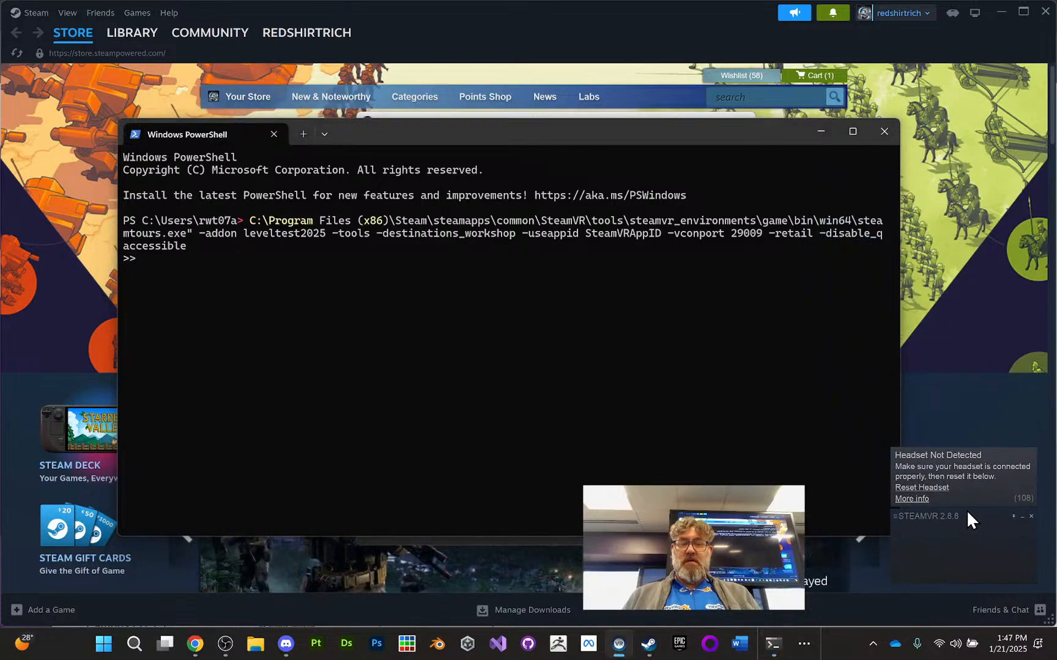
# Step: Try to resubmit the edited launch command by copying its multi-line text from the terminal and pasting it anyway
pyautogui.click(230, 256)
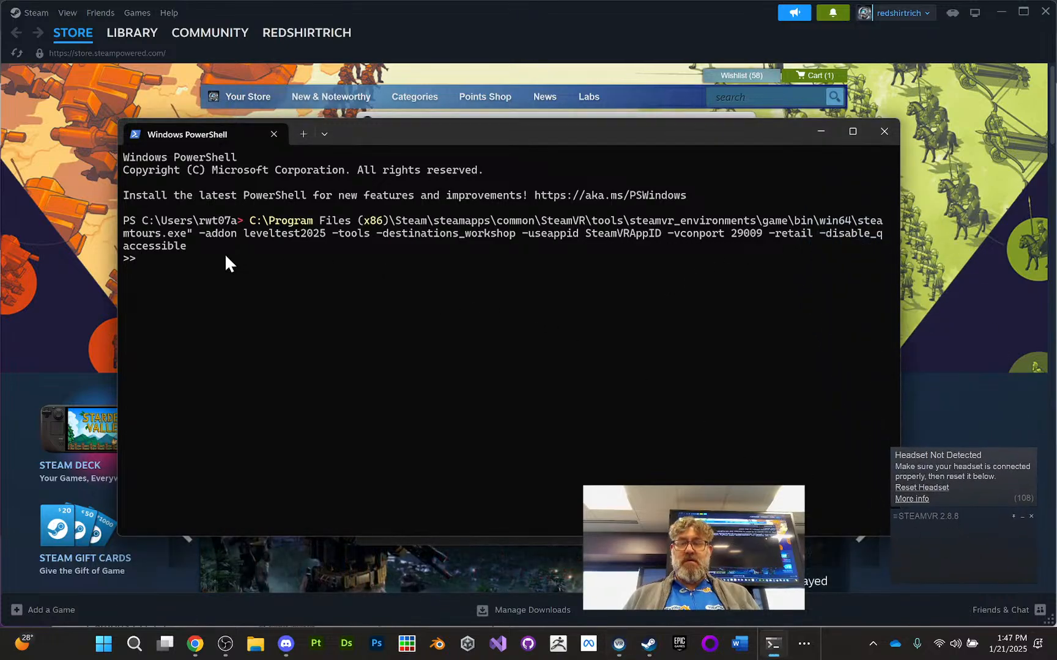
pyautogui.moveTo(189, 246); pyautogui.dragTo(146, 223)
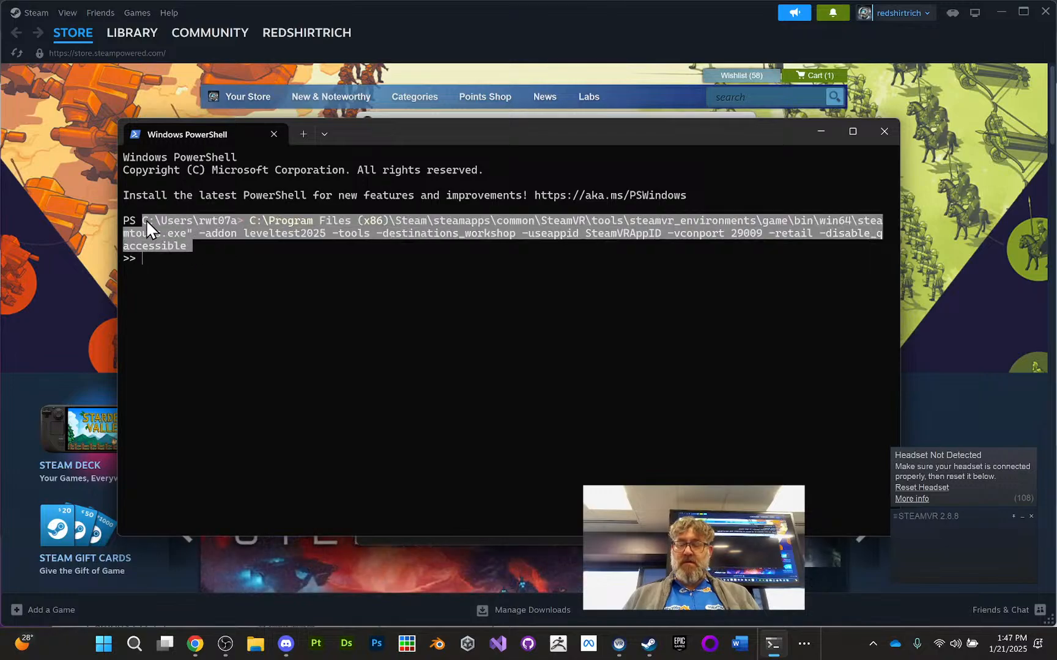
pyautogui.click(267, 294)
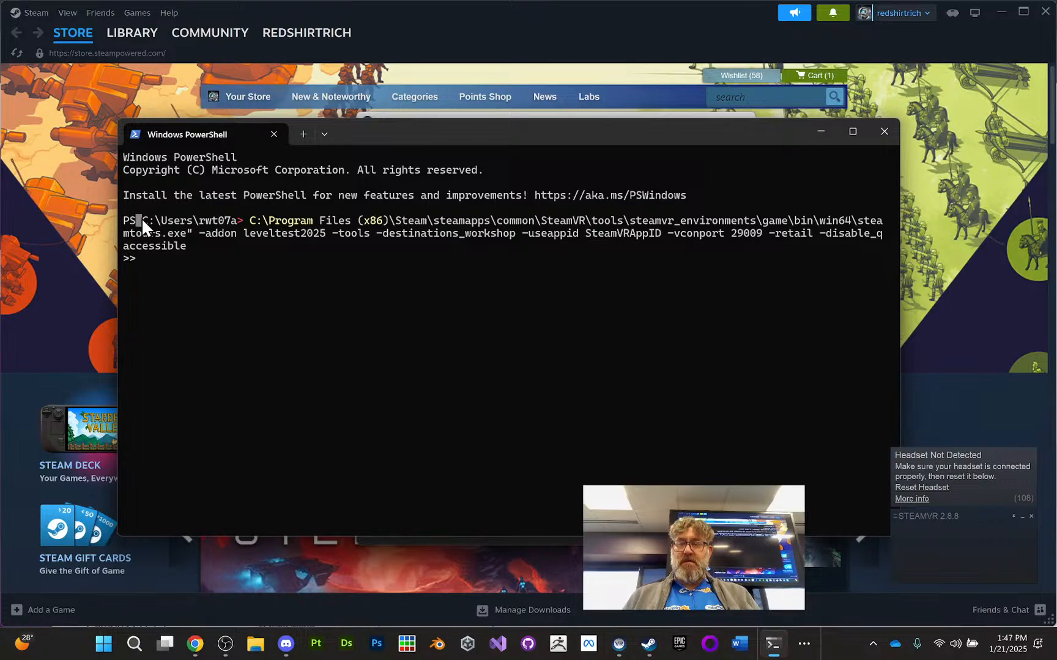
pyautogui.rightClick(172, 252)
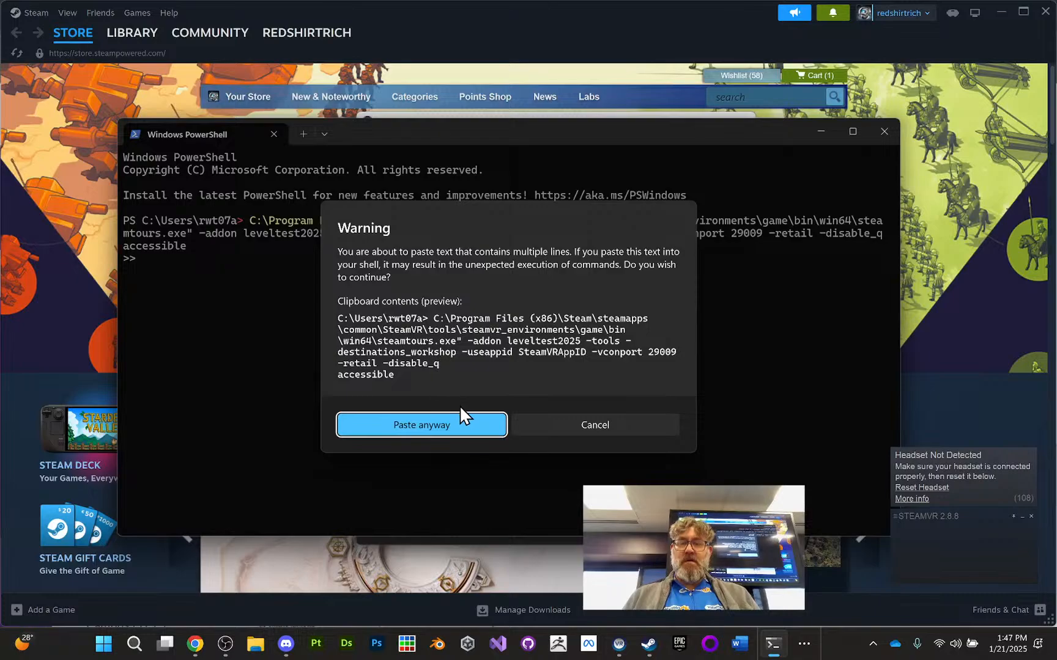
pyautogui.click(462, 420)
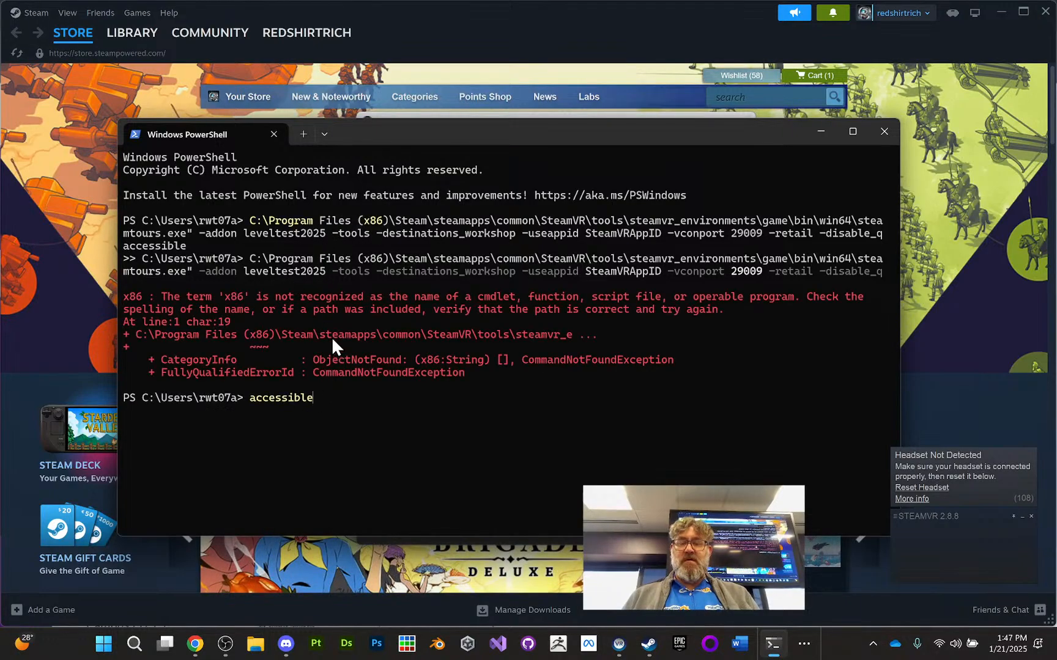
# Step: Clear the leftover word accessible from the PowerShell prompt and paste the copied multi-line launch command again
pyautogui.press('BackSpace')
pyautogui.press('BackSpace')
pyautogui.press('BackSpace')
pyautogui.press('BackSpace')
pyautogui.press('BackSpace')
pyautogui.press('BackSpace')
pyautogui.press('BackSpace')
pyautogui.press('BackSpace')
pyautogui.press('BackSpace')
pyautogui.press('BackSpace')
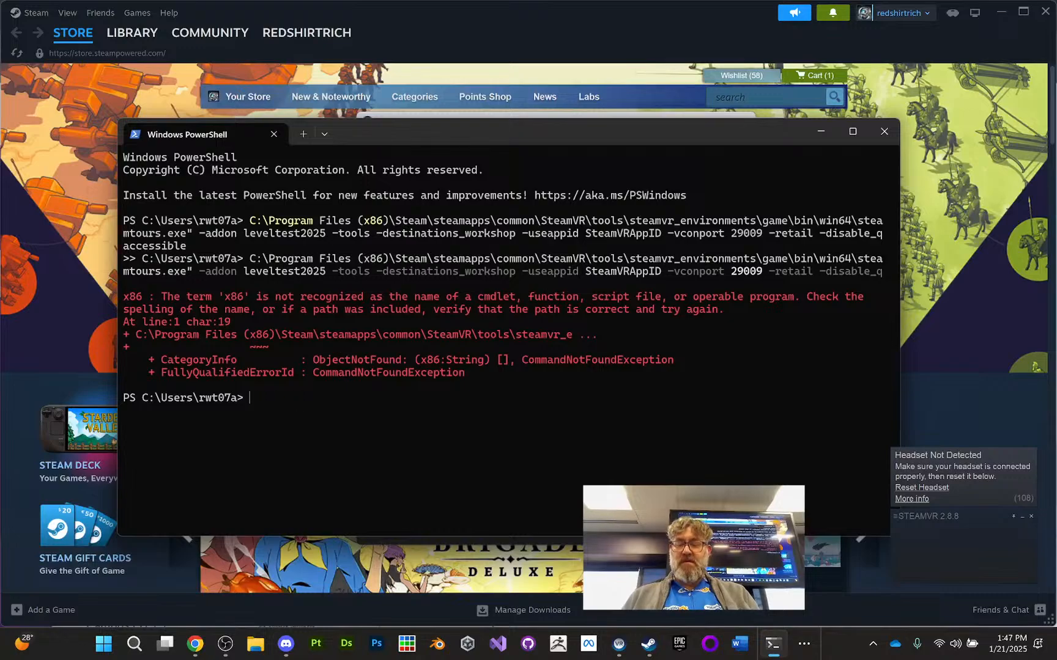
pyautogui.hotkey('ctrl', 'v')
pyautogui.click(438, 429)
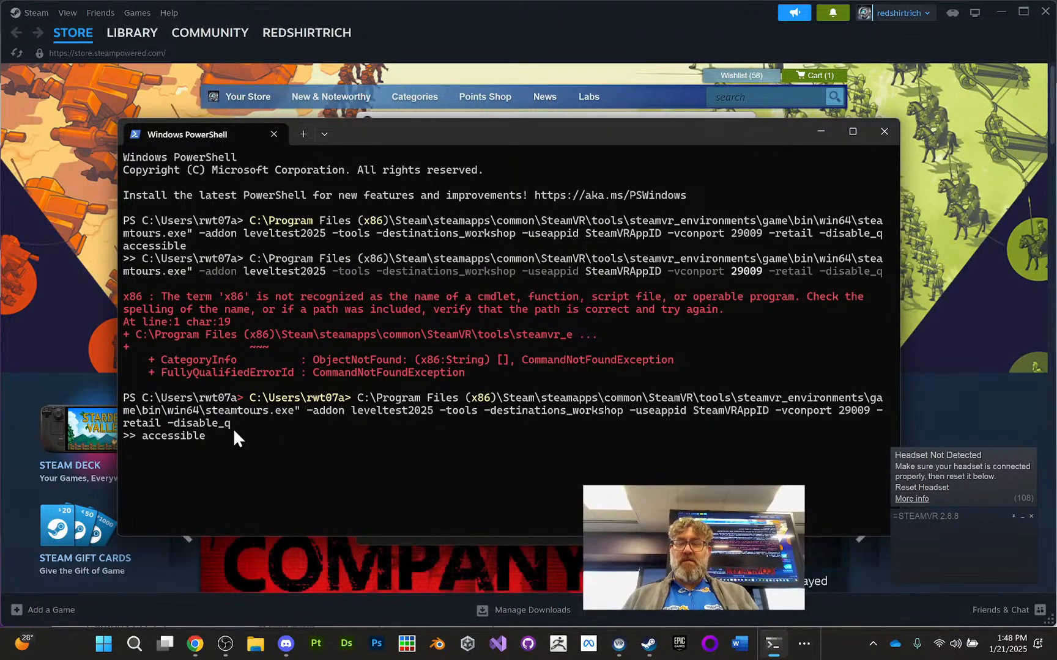
# Step: Erase the word accessible from the continuation line and try to place the cursor before the repeated user path
pyautogui.press('BackSpace')
pyautogui.press('BackSpace')
pyautogui.press('BackSpace')
pyautogui.press('BackSpace')
pyautogui.press('BackSpace')
pyautogui.press('BackSpace')
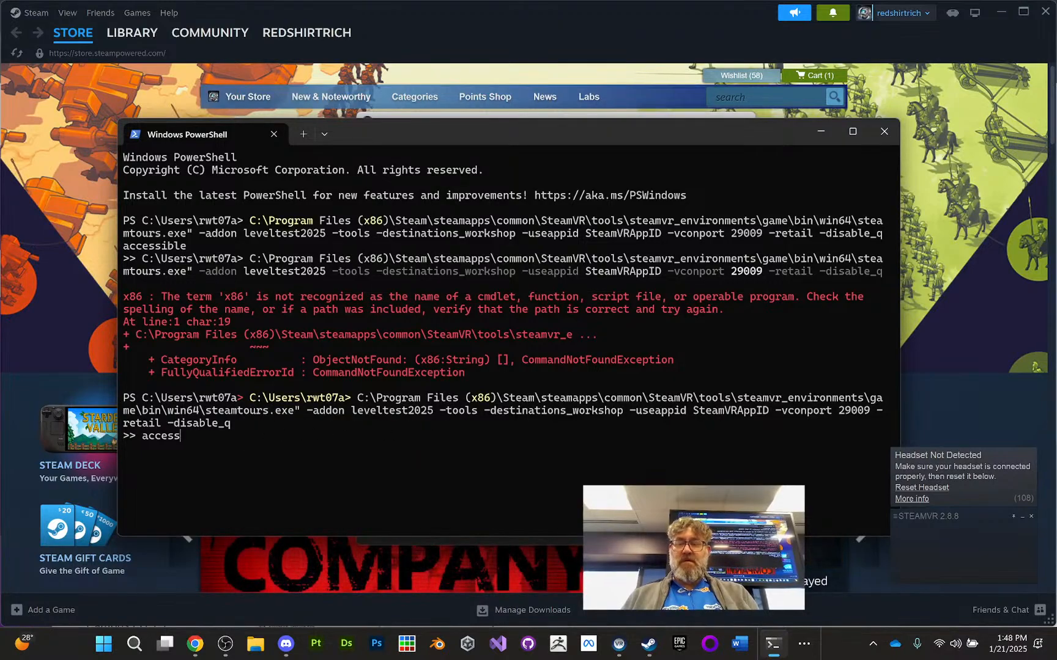
pyautogui.press('BackSpace')
pyautogui.press('BackSpace')
pyautogui.press('BackSpace')
pyautogui.press('BackSpace')
pyautogui.press('BackSpace')
pyautogui.press('BackSpace')
pyautogui.write('q')
pyautogui.press('Return')
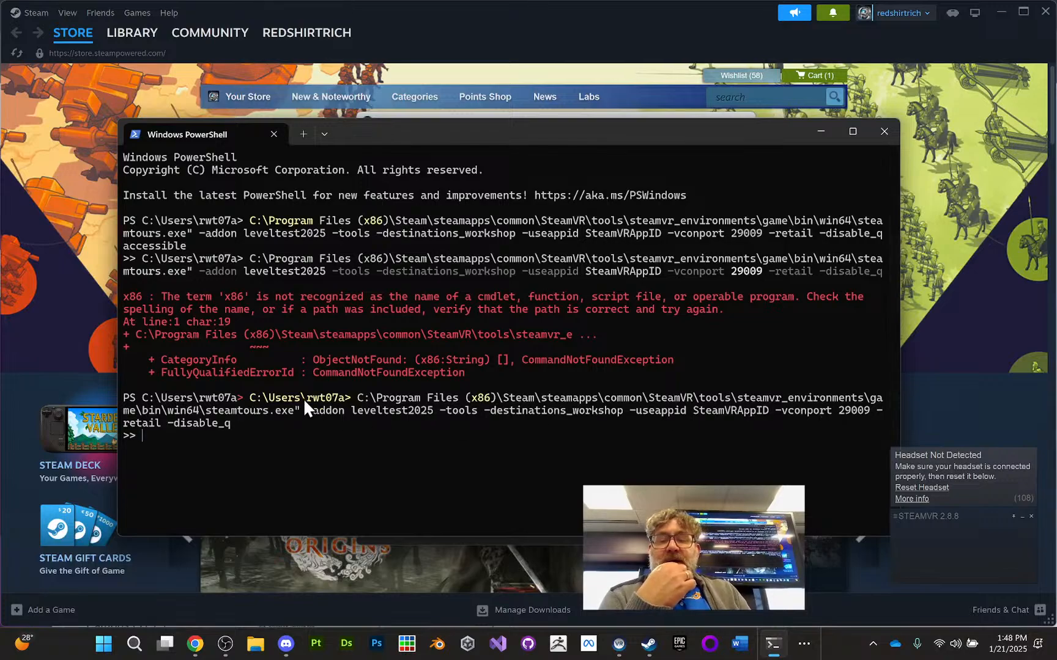
pyautogui.tripleClick(249, 398)
pyautogui.click(249, 399)
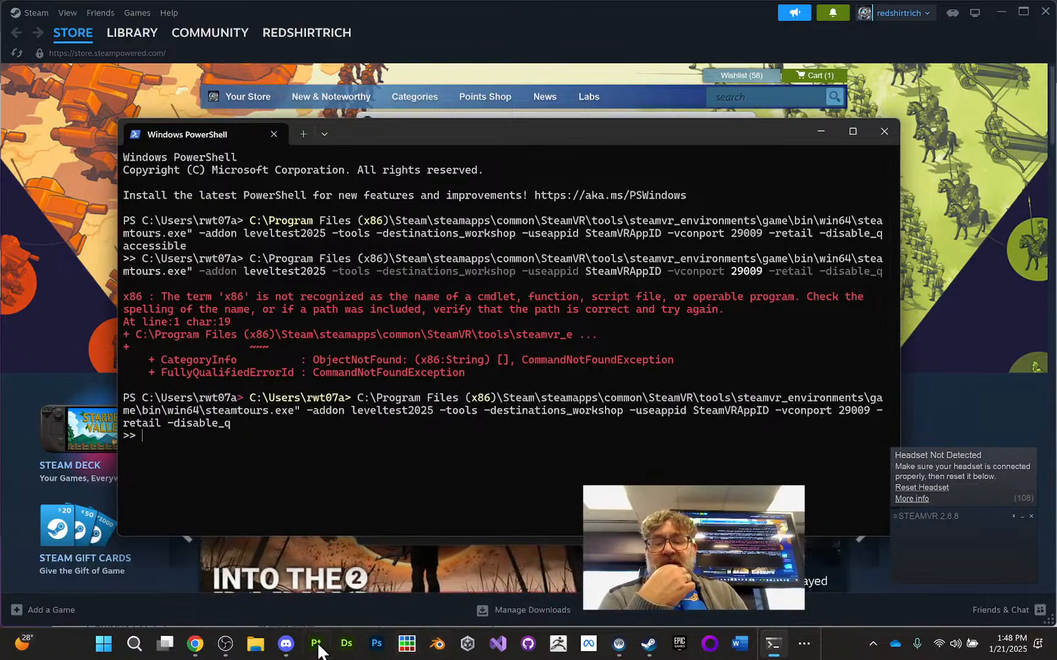
# Step: Minimize the Steam store window and move the terminal off the SteamVR Workshop Tools window
pyautogui.moveTo(193, 654)
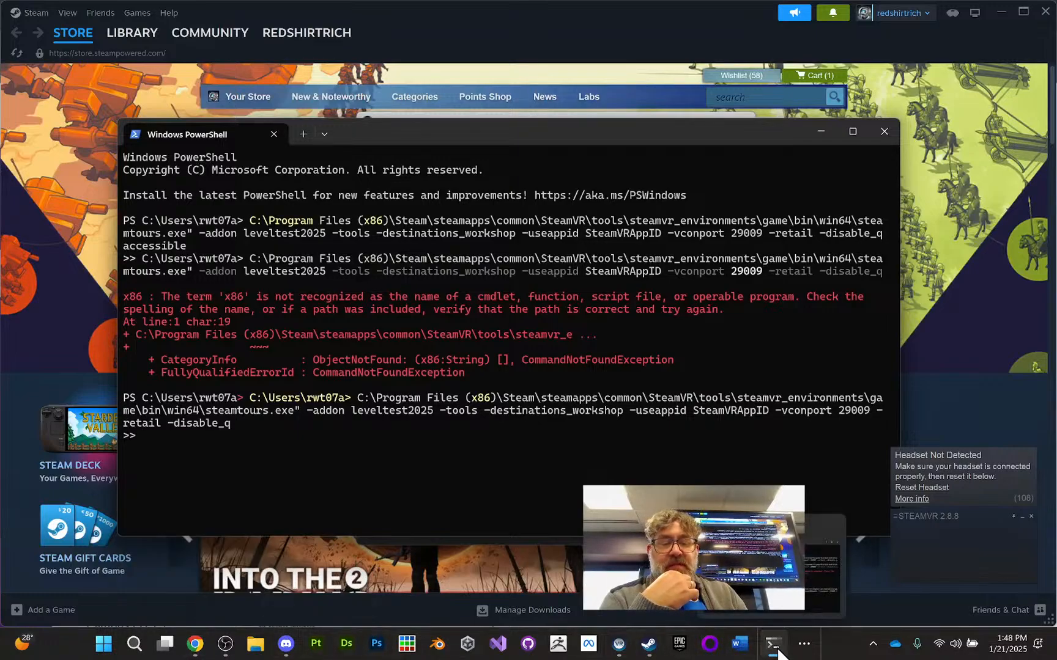
pyautogui.click(620, 646)
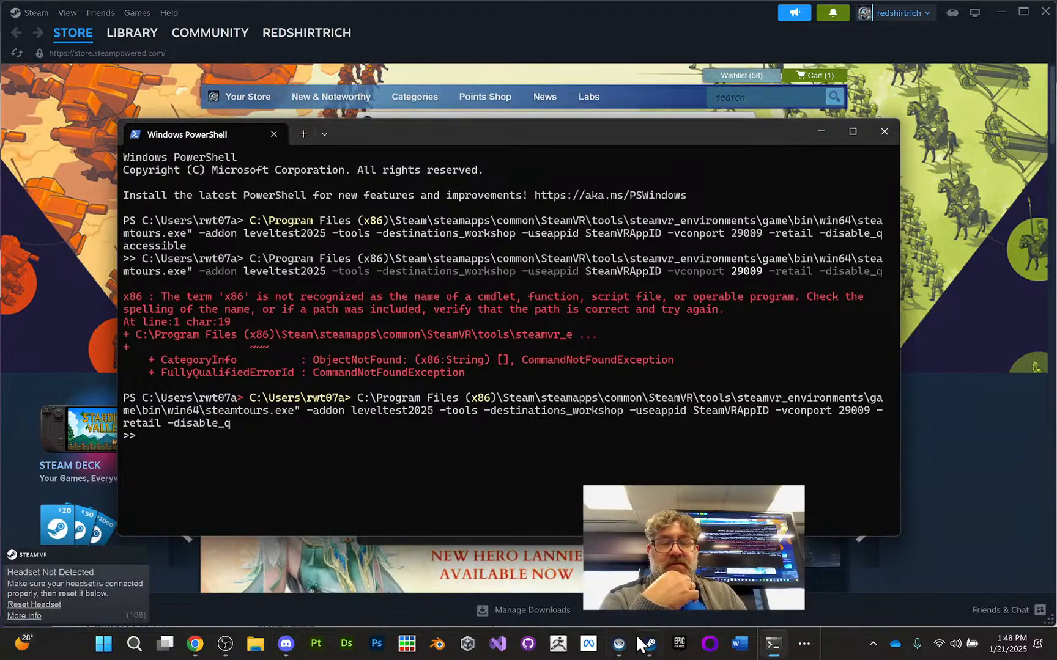
pyautogui.moveTo(769, 649)
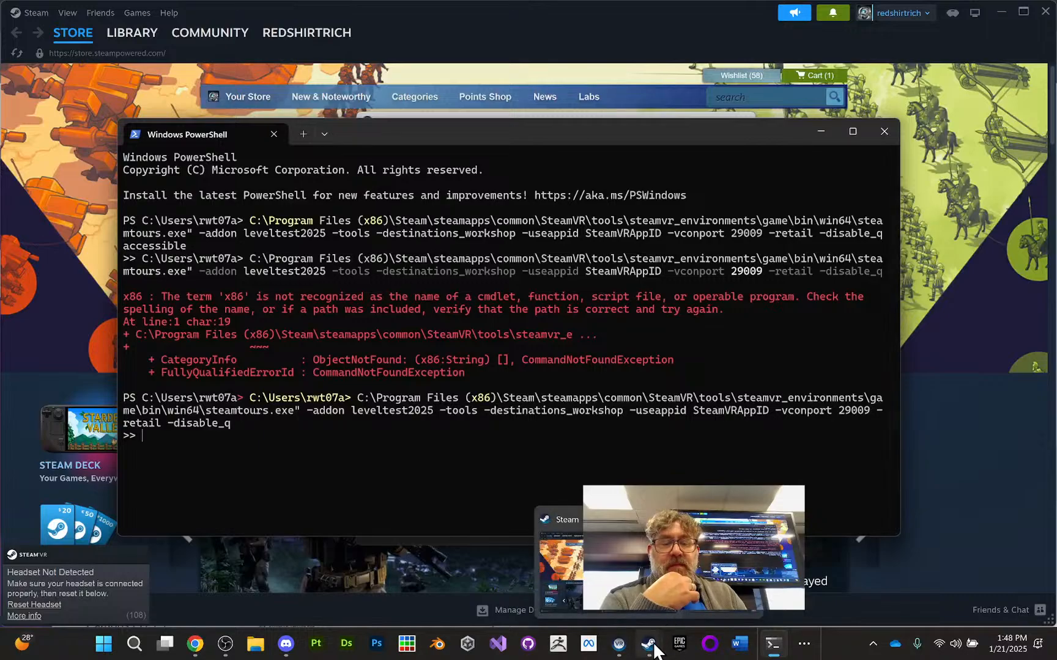
pyautogui.moveTo(704, 568)
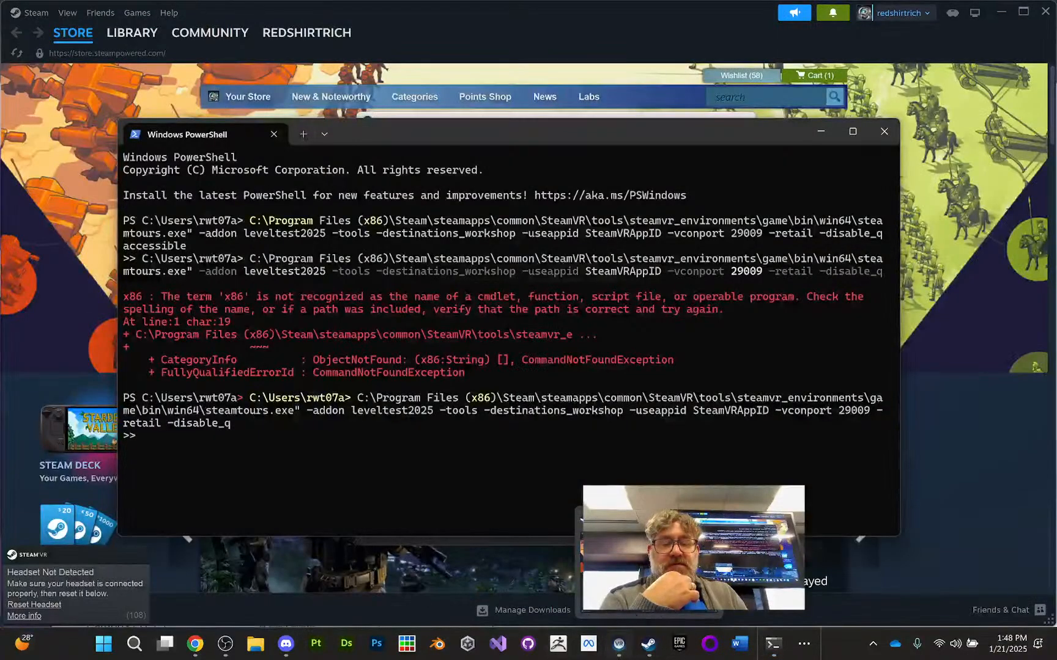
pyautogui.click(1002, 11)
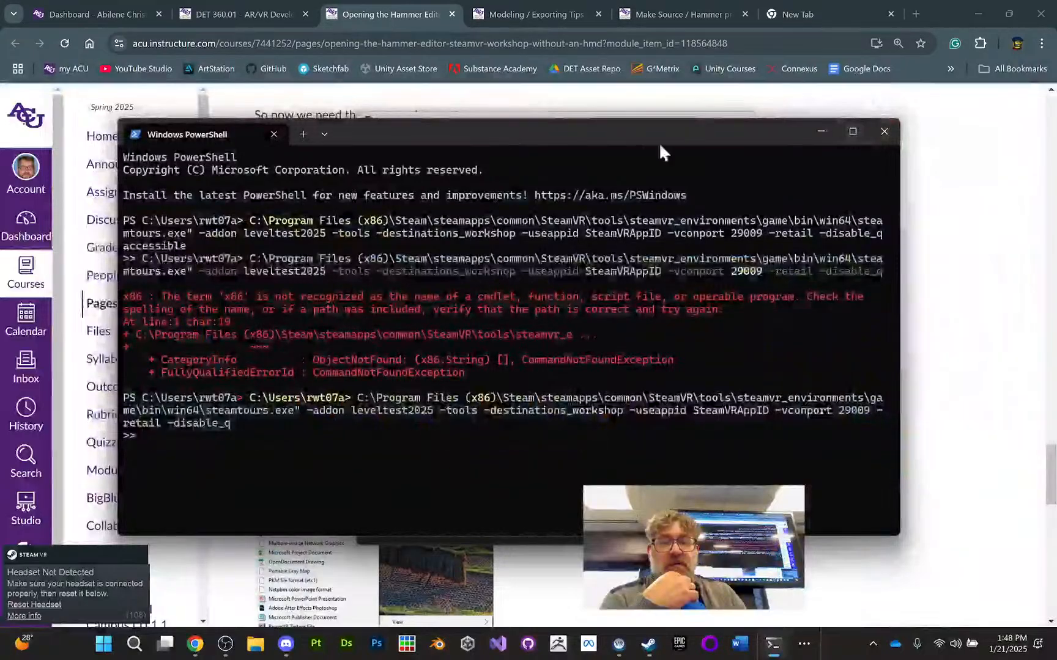
pyautogui.moveTo(768, 132); pyautogui.dragTo(704, 548)
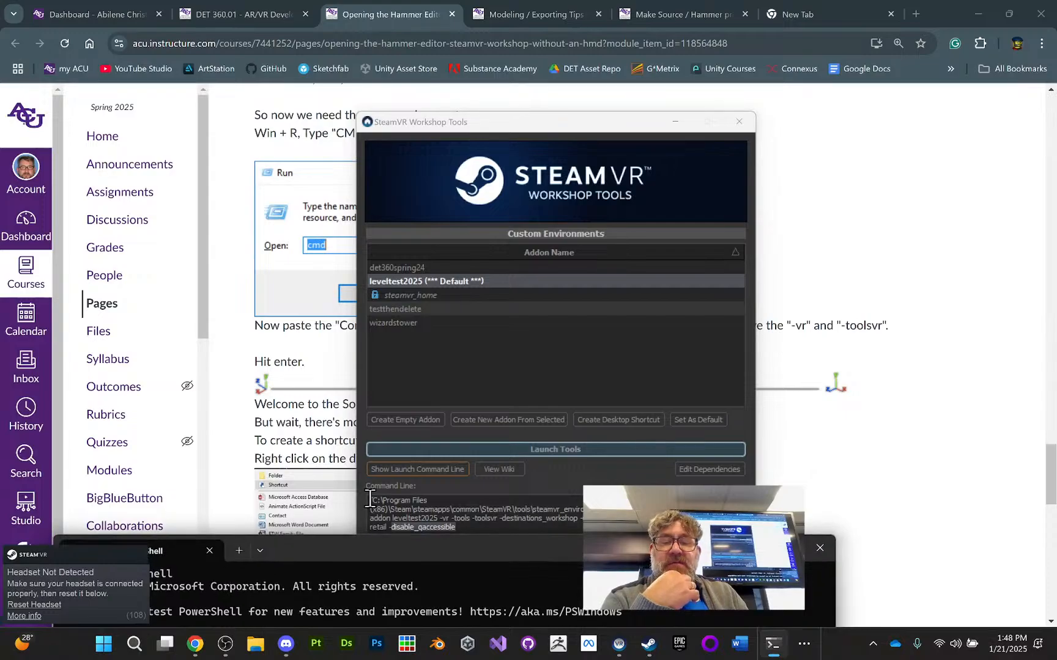
# Step: Copy the full leveltest2025 launch command line from SteamVR Workshop Tools and paste it into the terminal's continuation line
pyautogui.moveTo(368, 501); pyautogui.dragTo(452, 528)
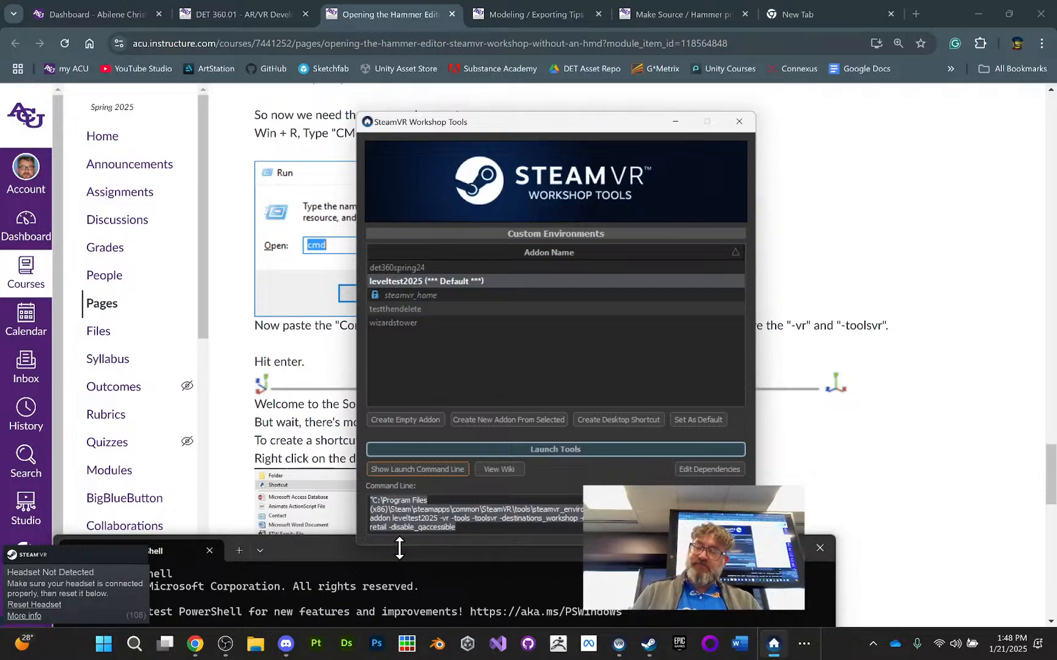
pyautogui.moveTo(300, 549); pyautogui.dragTo(389, 147)
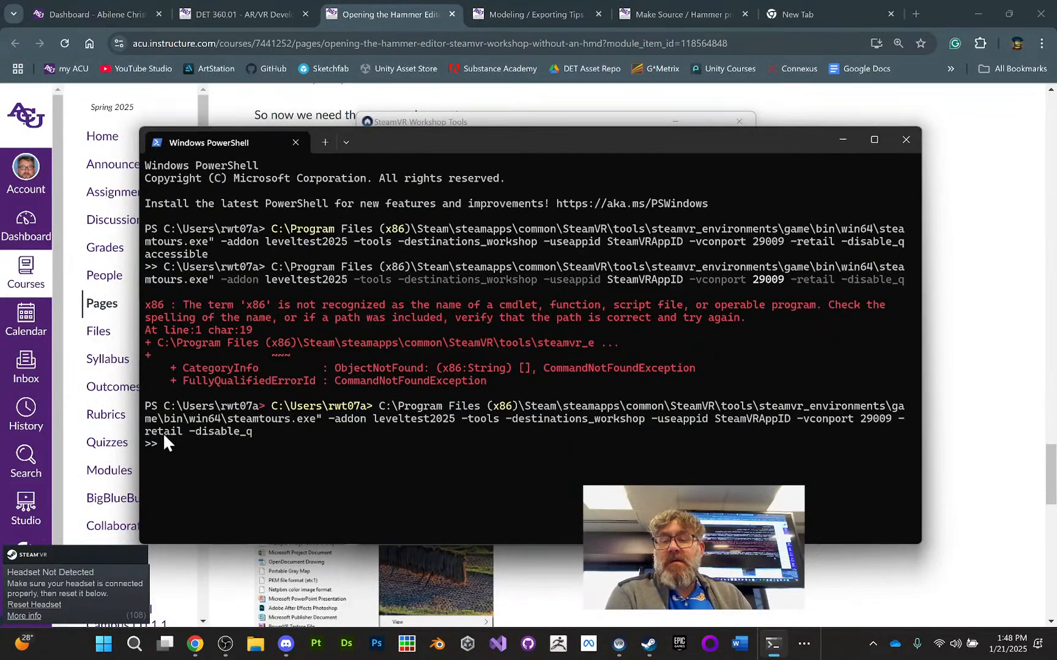
pyautogui.write('"C:\\Program Files (x86)\\Steam\\steamapps\\common\\SteamVR\\tools\\steamvr_environments\\game\\bin\\win64\\steamtours.exe" -addon leveltest2025 -vr -tools -toolsvr -destinations_workshop -useappid SteamVRAppID -vconport 29009 -retail -disable_qaccessible')
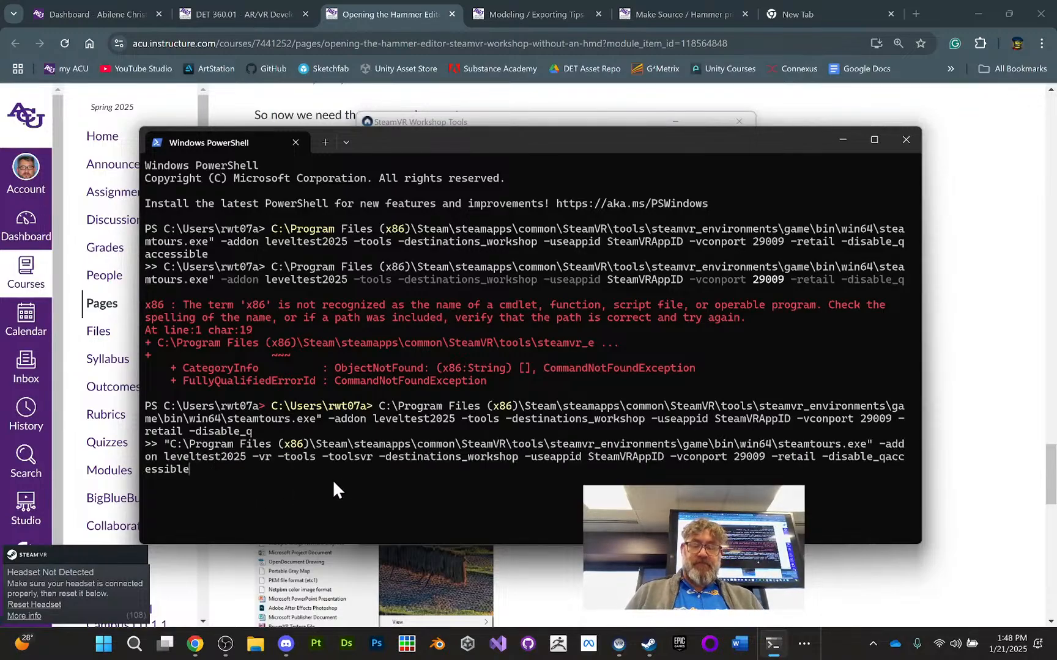
# Step: Remove the -toolsvr option from the newly pasted launch command, keeping -tools
pyautogui.press('Left')
pyautogui.press('Left')
pyautogui.press('Left')
pyautogui.press('Left')
pyautogui.press('Left')
pyautogui.press('Left')
pyautogui.press('Left')
pyautogui.press('Left')
pyautogui.press('Left')
pyautogui.press('Left')
pyautogui.press('Left')
pyautogui.press('Left')
pyautogui.press('Left')
pyautogui.press('Left')
pyautogui.press('Left')
pyautogui.press('Left')
pyautogui.press('Left')
pyautogui.press('Left')
pyautogui.press('Left')
pyautogui.press('Left')
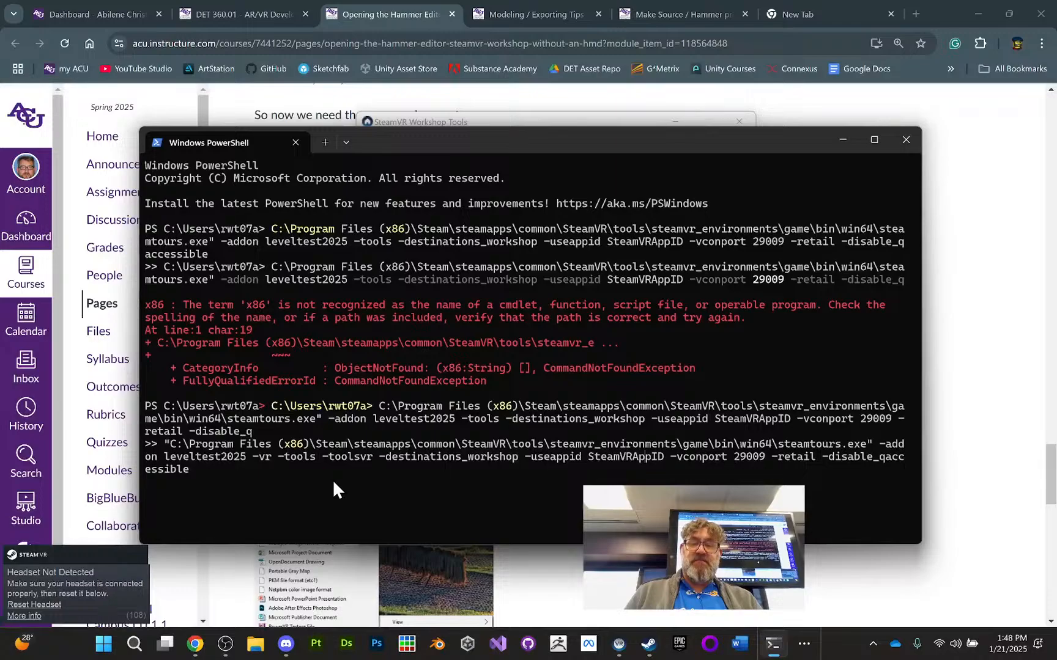
pyautogui.press('Left')
pyautogui.press('Left')
pyautogui.press('Left')
pyautogui.press('Left')
pyautogui.press('Left')
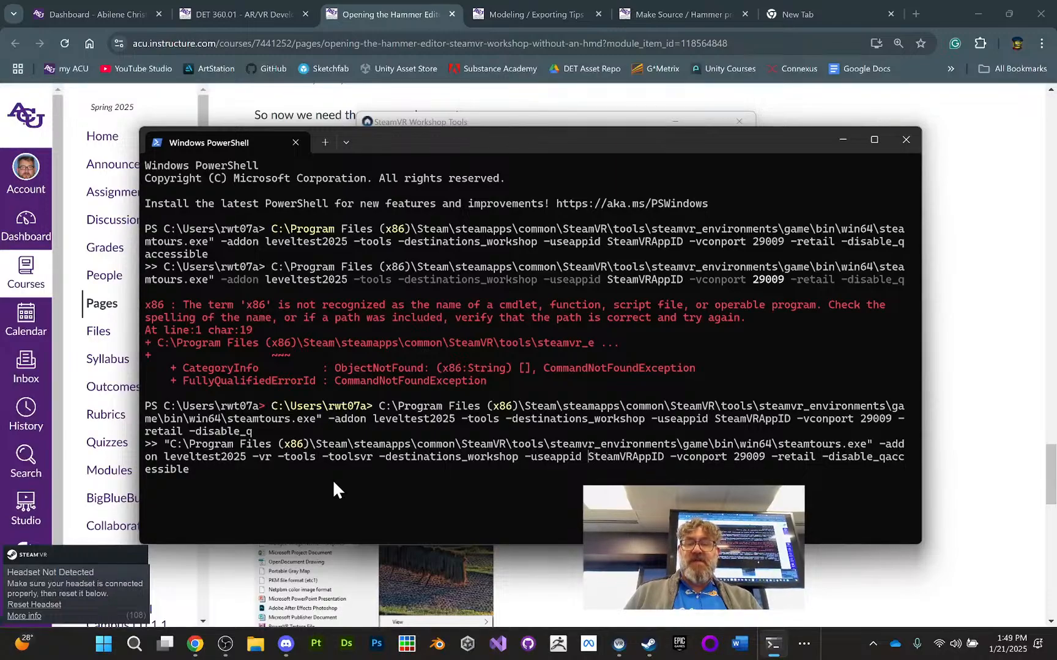
pyautogui.press('Left')
pyautogui.press('Left')
pyautogui.press('Left')
pyautogui.press('Left')
pyautogui.press('Left')
pyautogui.press('Left')
pyautogui.press('Left')
pyautogui.press('Left')
pyautogui.press('Left')
pyautogui.press('Left')
pyautogui.press('Left')
pyautogui.press('Left')
pyautogui.press('Left')
pyautogui.press('Left')
pyautogui.press('Left')
pyautogui.press('Left')
pyautogui.press('Left')
pyautogui.press('Left')
pyautogui.press('Left')
pyautogui.press('Left')
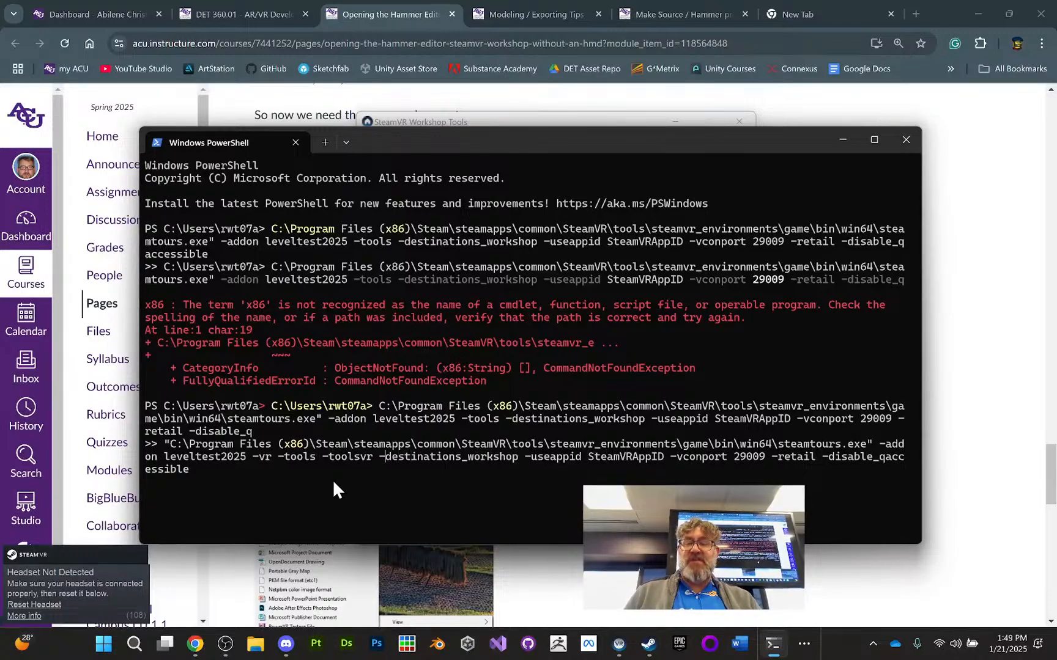
pyautogui.press('BackSpace')
pyautogui.press('BackSpace')
pyautogui.press('BackSpace')
pyautogui.press('BackSpace')
pyautogui.press('BackSpace')
pyautogui.press('BackSpace')
pyautogui.press('BackSpace')
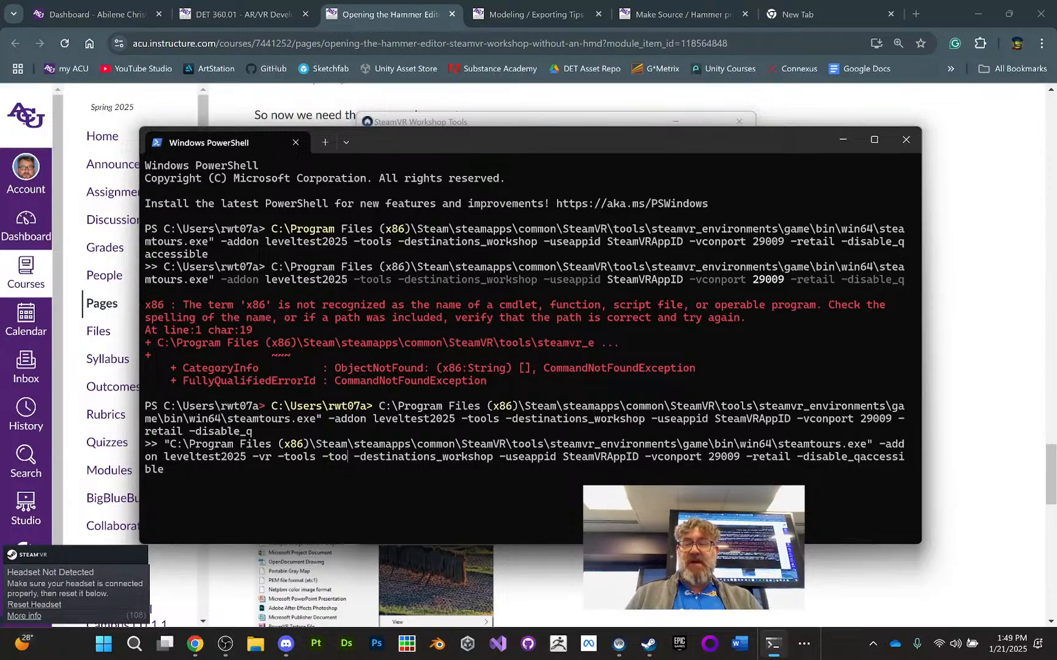
pyautogui.press('BackSpace')
pyautogui.press('BackSpace')
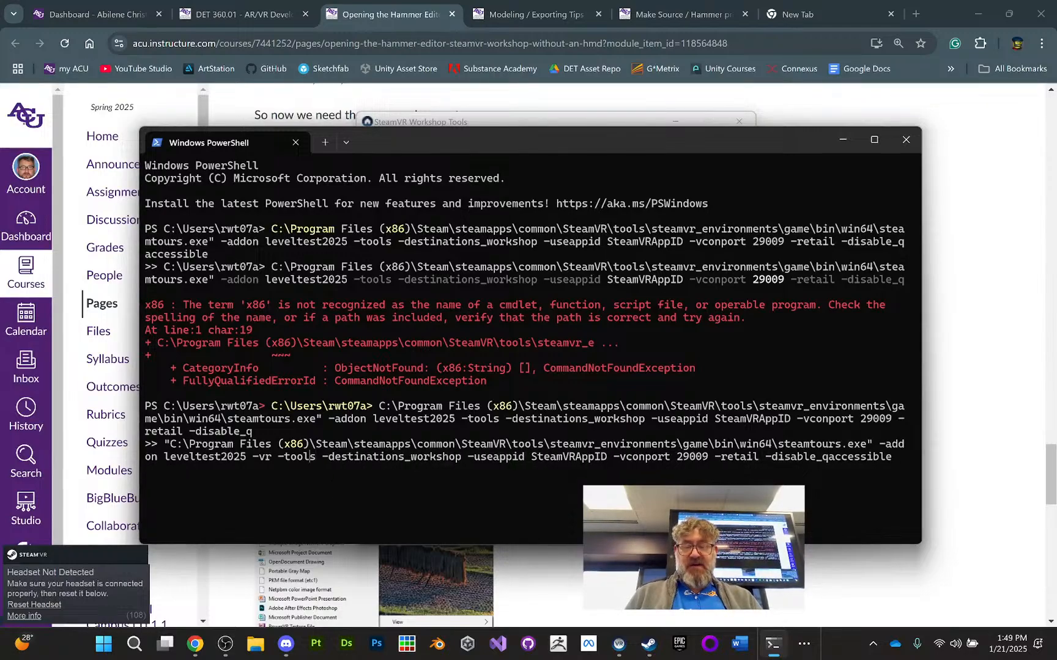
# Step: Remove the -vr option after leveltest2025 and keep the launch command joined as one line
pyautogui.press('Left')
pyautogui.press('Left')
pyautogui.press('Left')
pyautogui.press('Left')
pyautogui.press('Left')
pyautogui.press('Left')
pyautogui.press('Left')
pyautogui.press('BackSpace')
pyautogui.press('BackSpace')
pyautogui.press('BackSpace')
pyautogui.press('BackSpace')
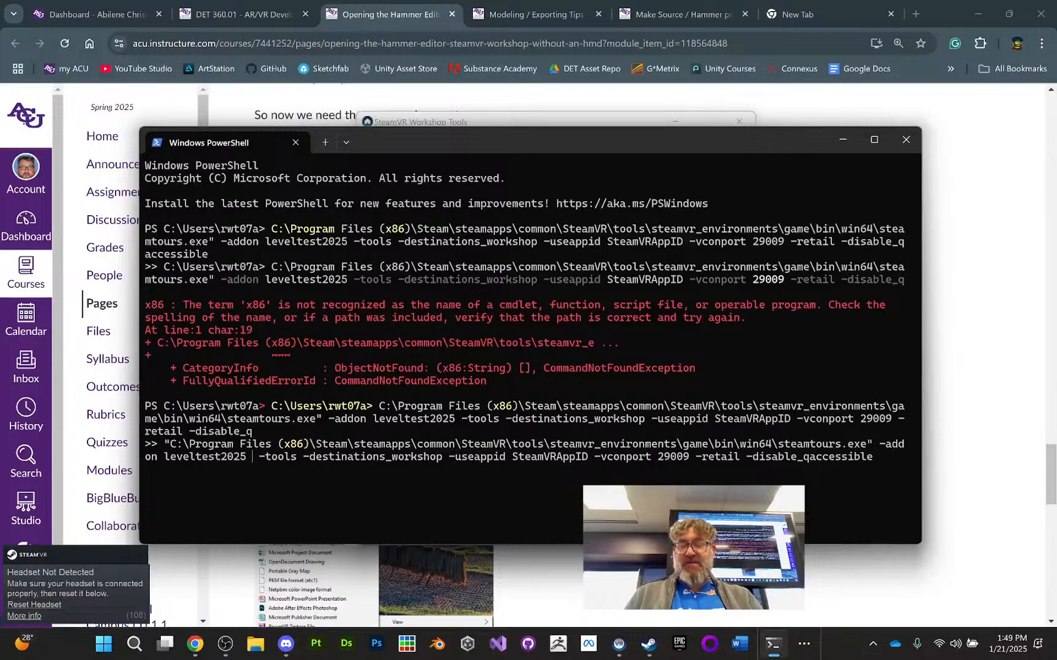
pyautogui.press('Return')
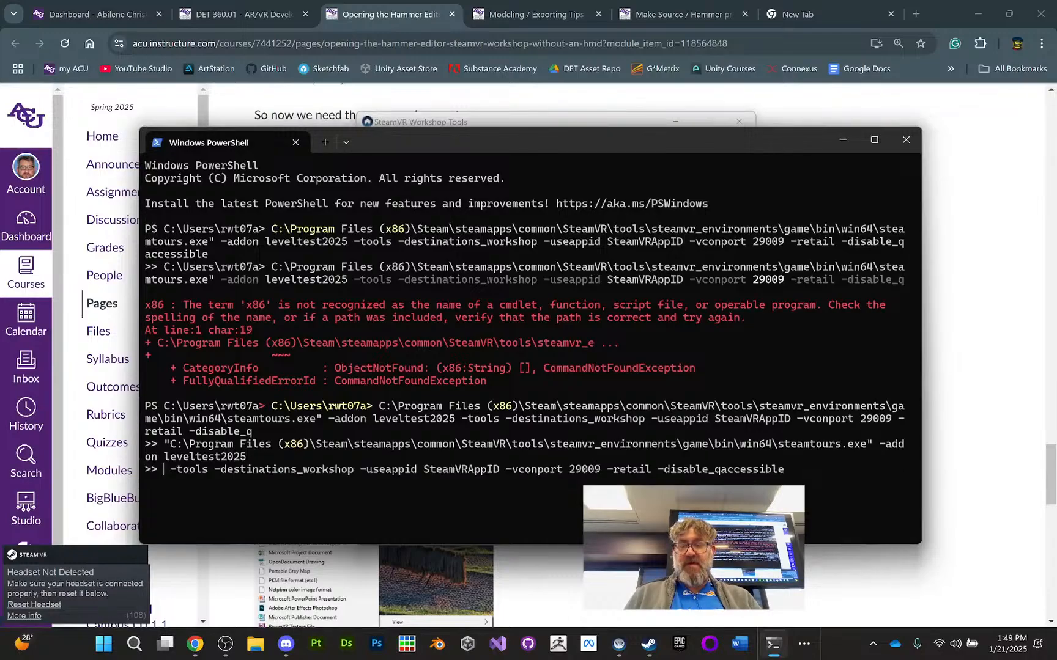
pyautogui.press('BackSpace')
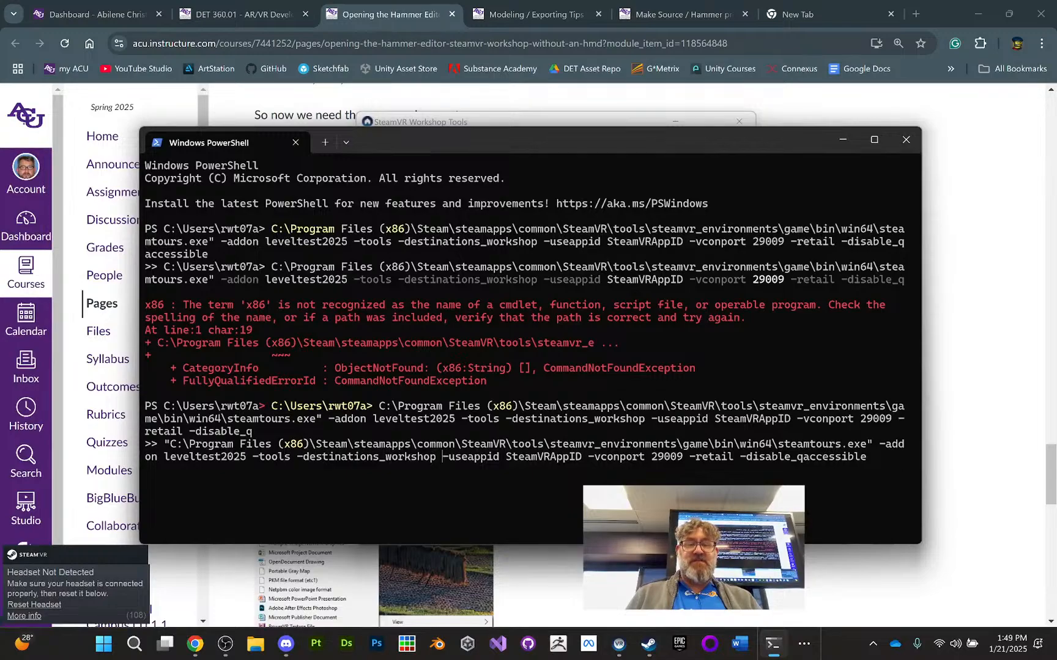
# Step: Try to run the edited leveltest2025 launch command from the end of its line
pyautogui.press('Right')
pyautogui.press('Right')
pyautogui.press('Right')
pyautogui.press('Right')
pyautogui.press('Right')
pyautogui.press('Right')
pyautogui.press('Right')
pyautogui.press('Right')
pyautogui.press('Right')
pyautogui.press('Right')
pyautogui.press('Right')
pyautogui.press('Right')
pyautogui.press('Right')
pyautogui.press('Right')
pyautogui.press('Right')
pyautogui.press('Right')
pyautogui.press('Right')
pyautogui.press('Right')
pyautogui.press('Right')
pyautogui.press('Right')
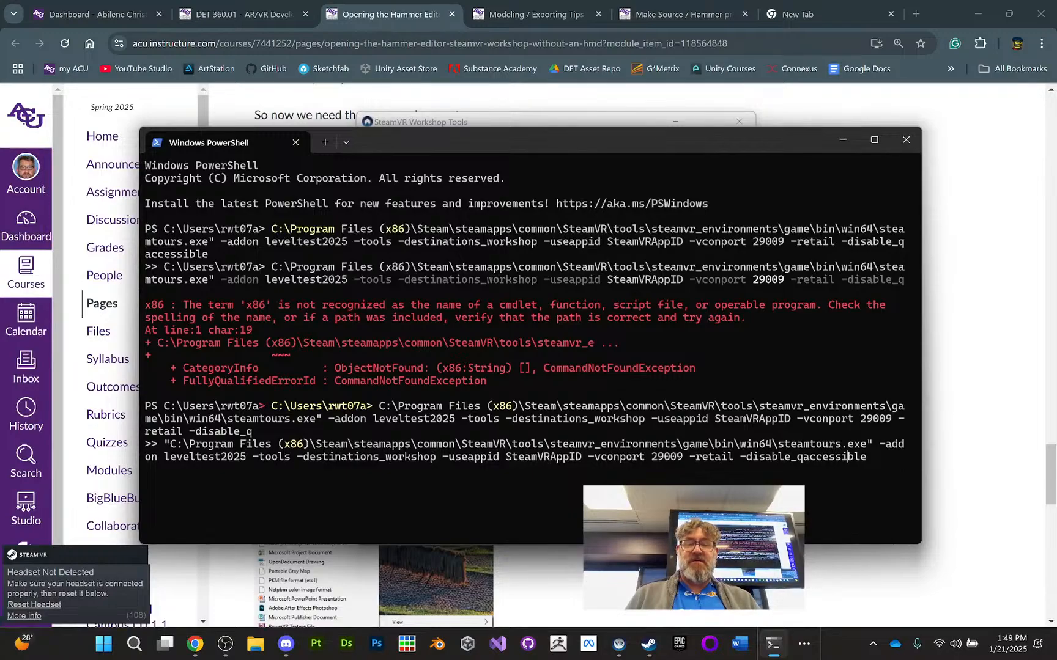
pyautogui.press('Return')
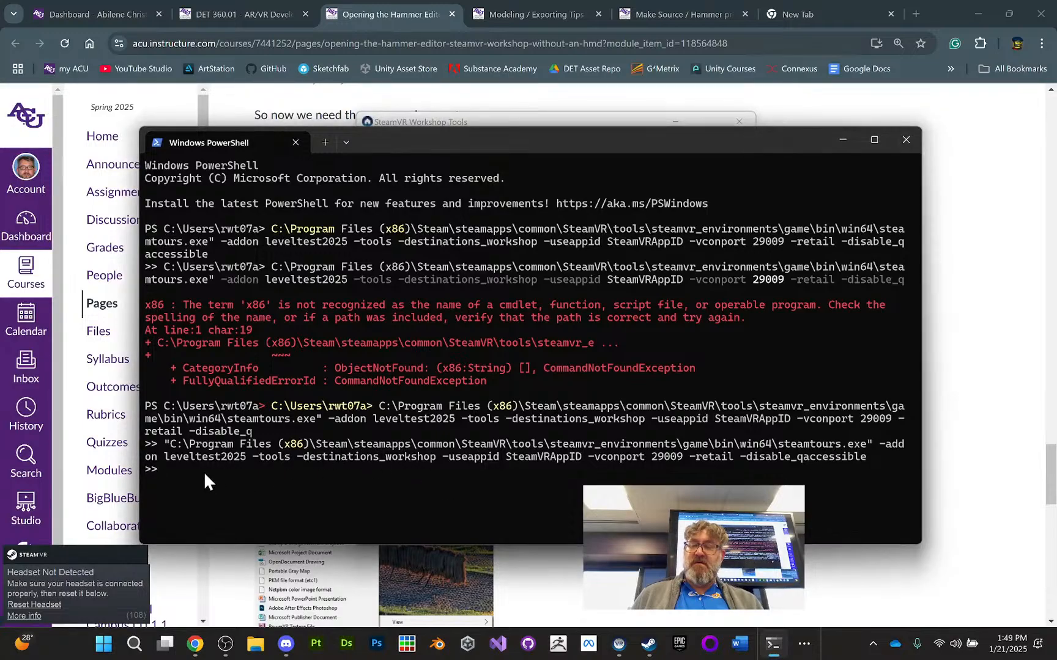
pyautogui.moveTo(615, 648)
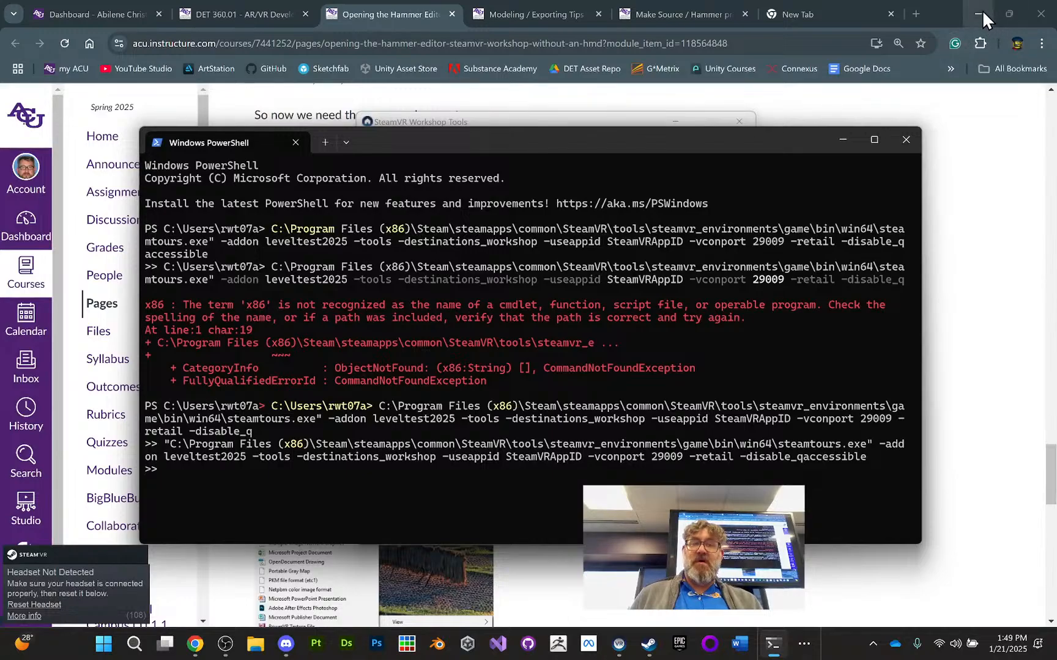
# Step: Review the course page's instructions for entering the launch command and creating a desktop shortcut from it
pyautogui.click(1034, 204)
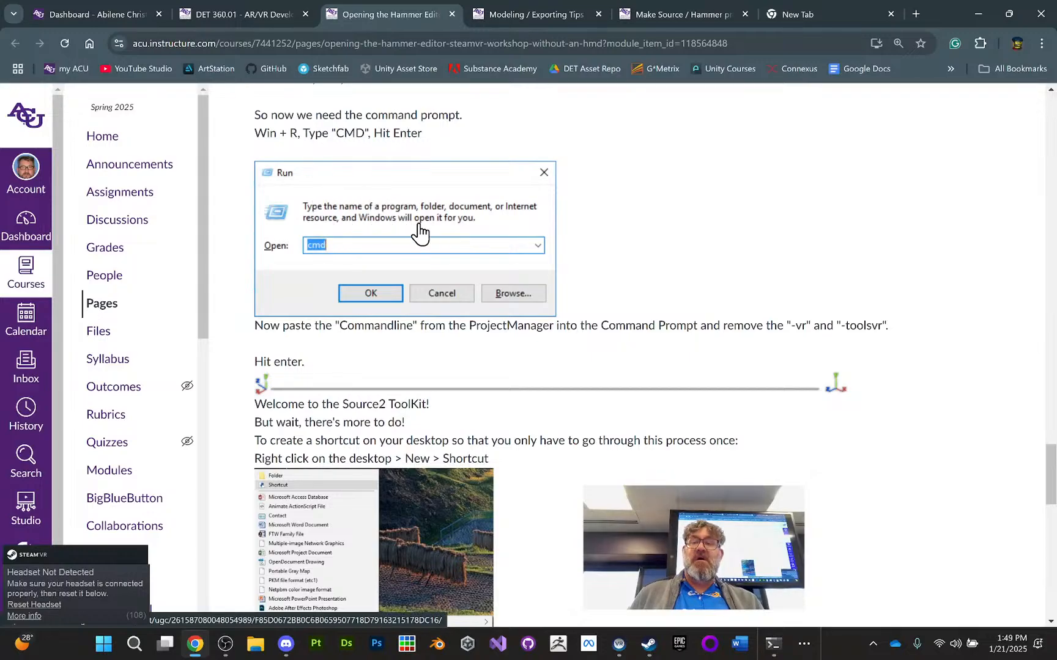
pyautogui.scroll(-1, 446, 296)
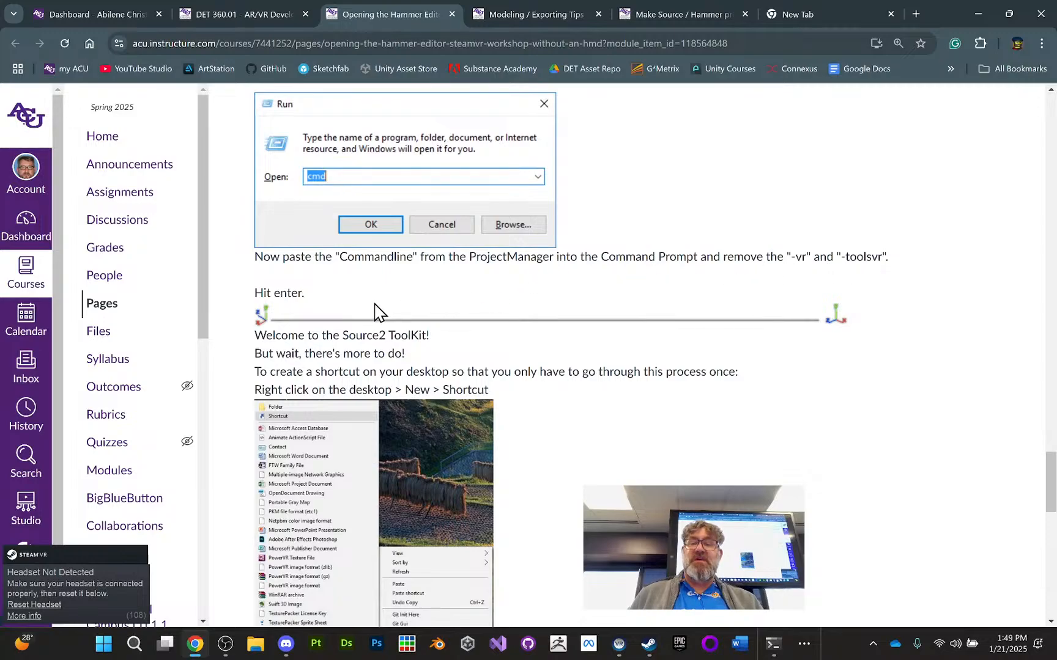
pyautogui.scroll(-4, 377, 311)
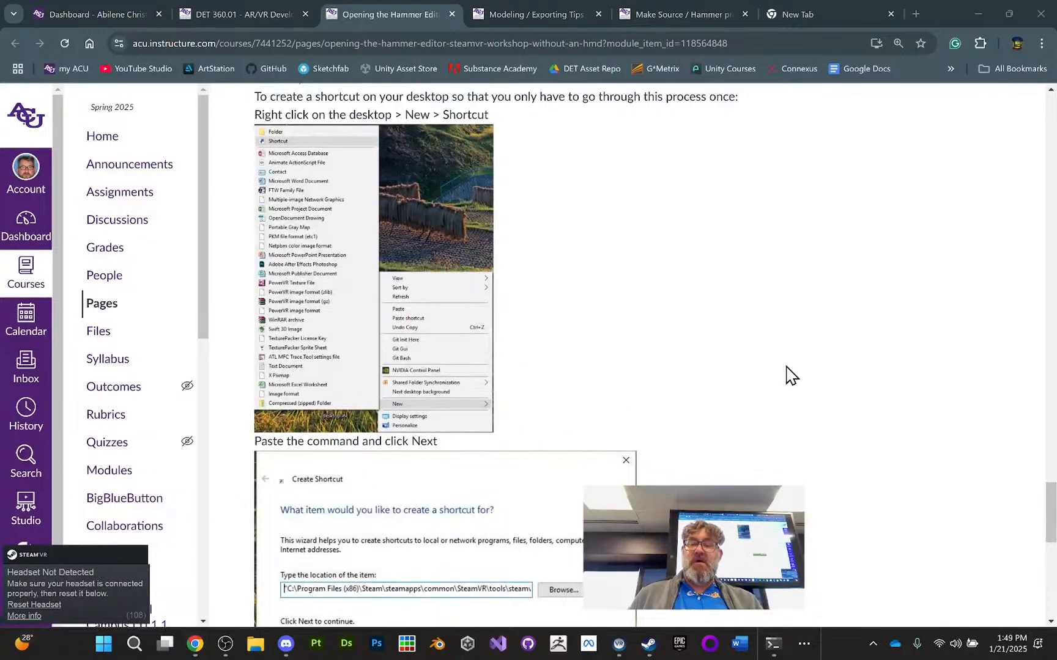
# Step: Minimize the browser and launch the Source 2 tools from the existing WizardLair desktop shortcut
pyautogui.click(977, 13)
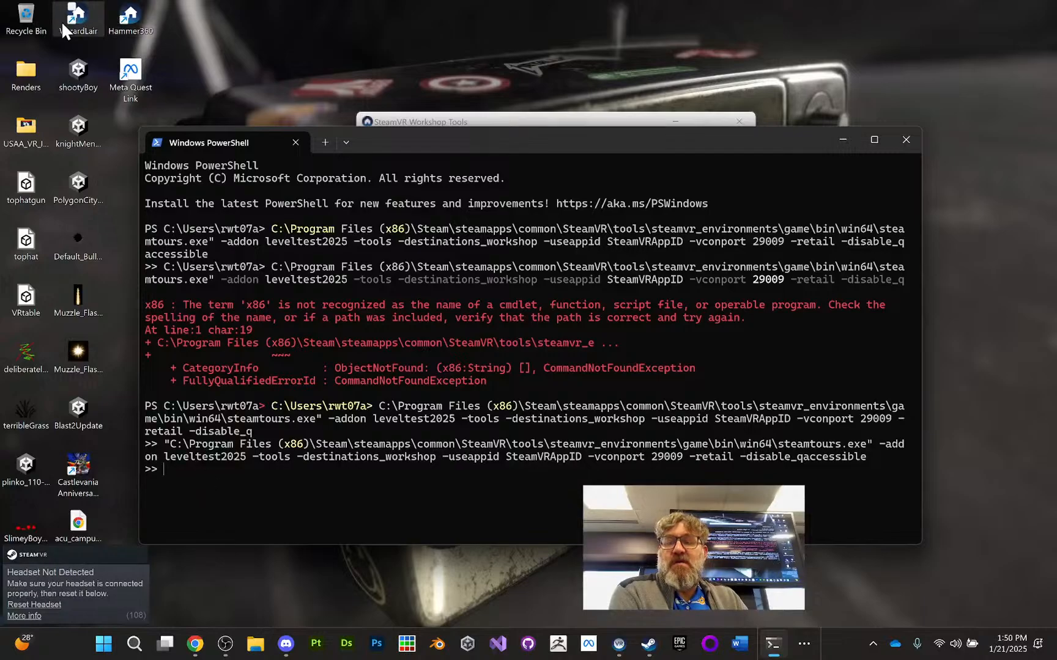
pyautogui.doubleClick(77, 31)
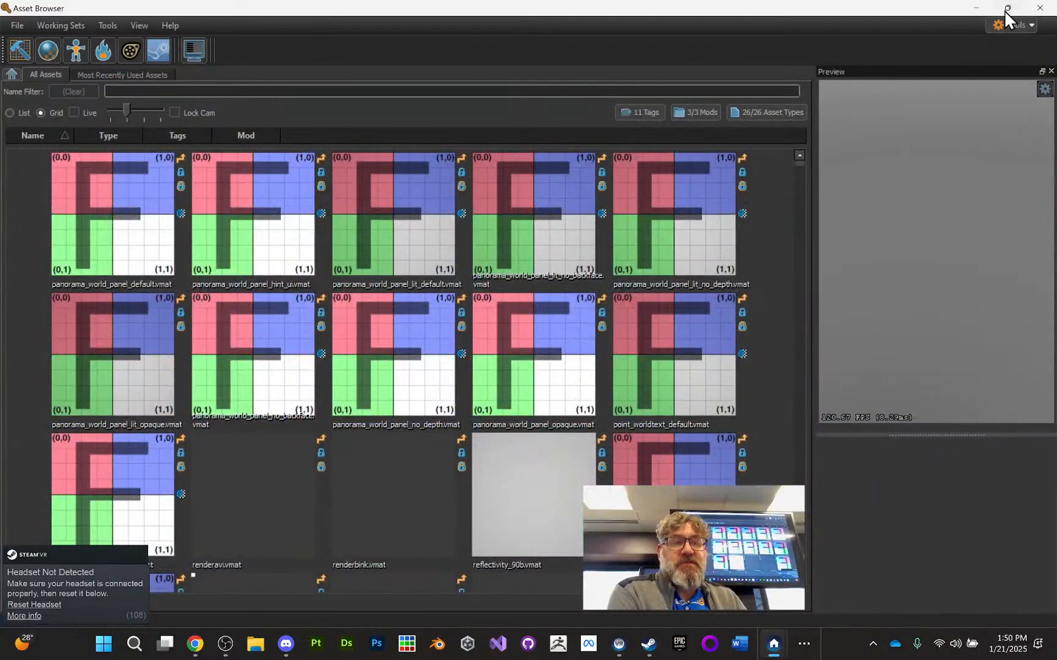
# Step: Close the Asset Browser and SteamVR Home windows
pyautogui.click(1041, 8)
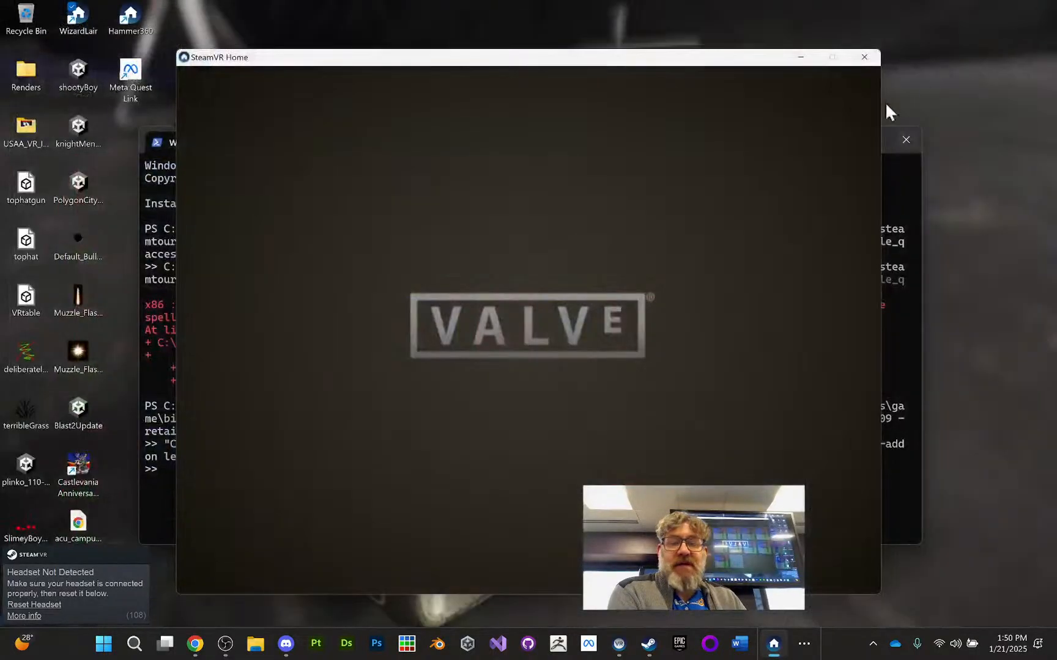
pyautogui.click(864, 58)
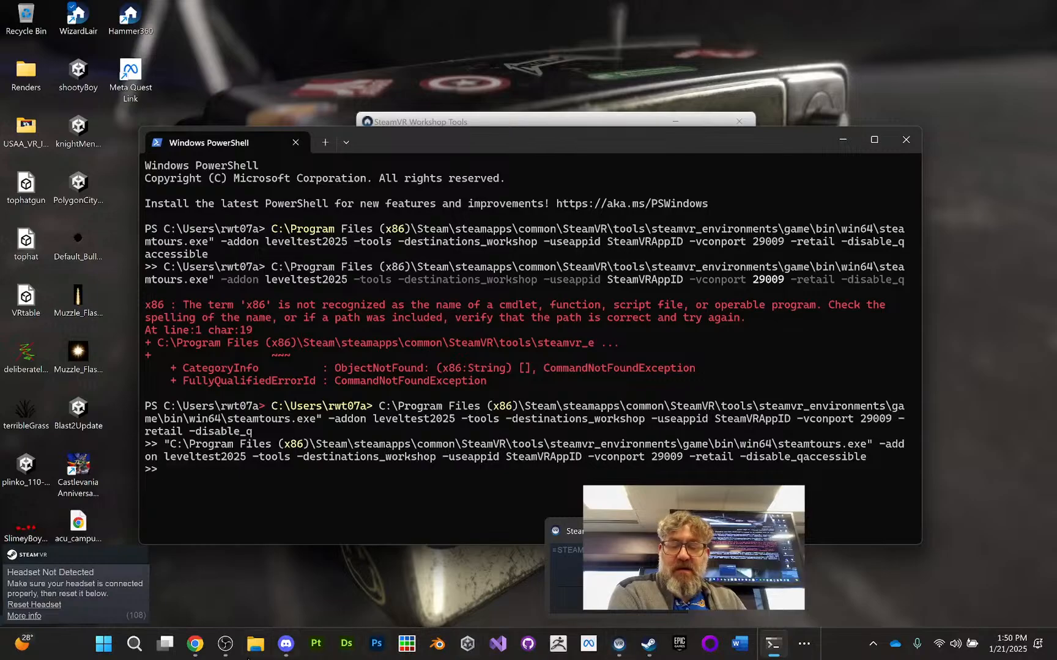
# Step: Switch to the browser and review the course page's instructions on copying the launch command, opening CMD and creating a desktop shortcut
pyautogui.click(195, 644)
pyautogui.scroll(8, 514, 366)
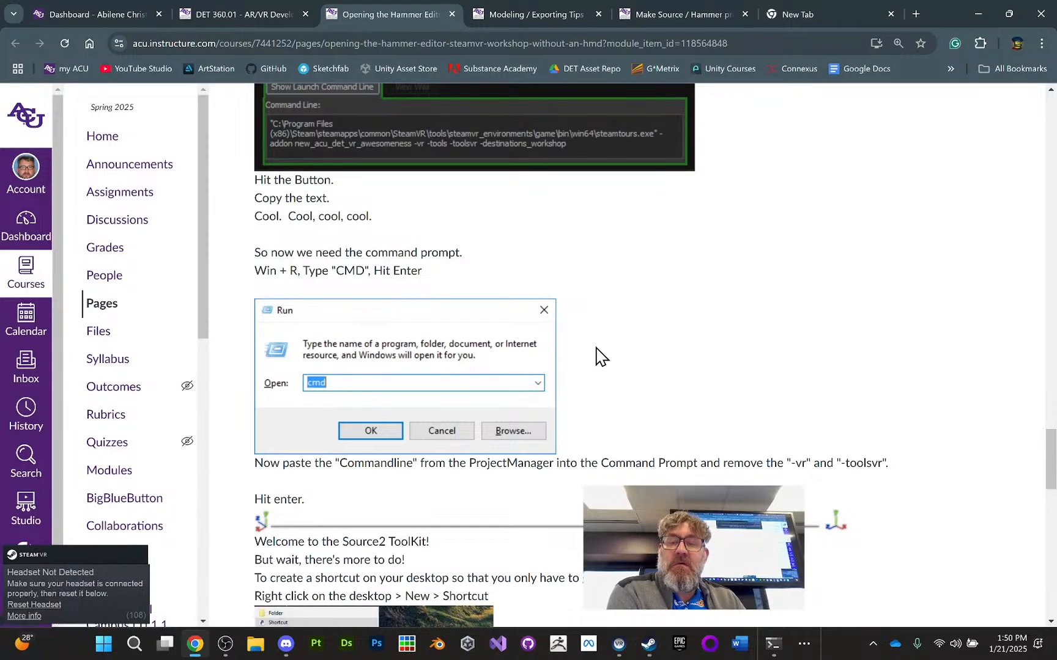
pyautogui.scroll(3, 602, 351)
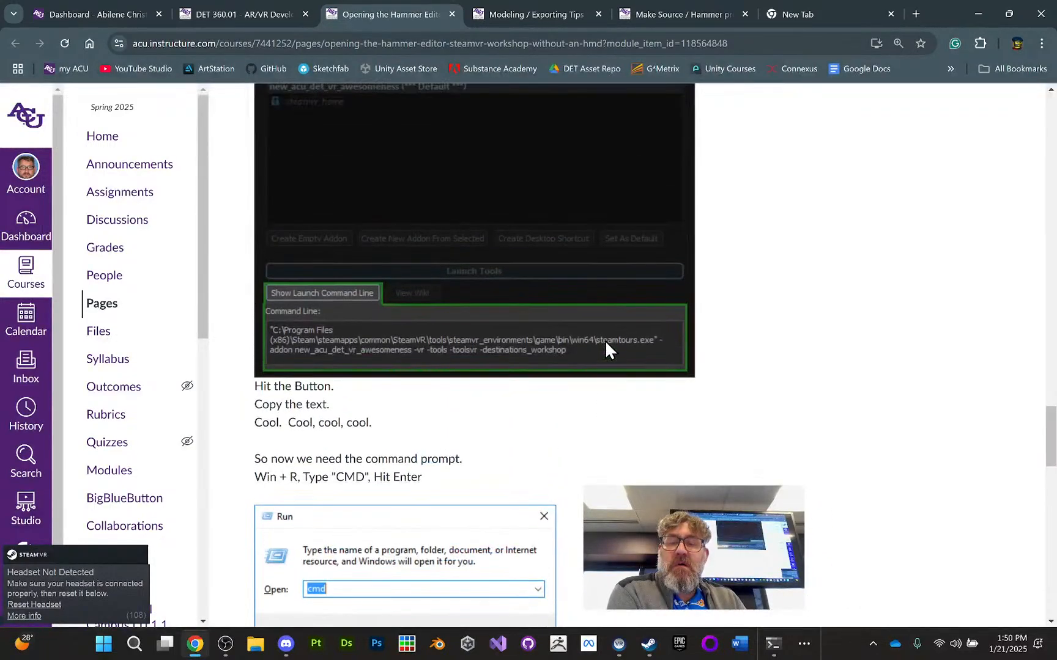
pyautogui.scroll(3, 597, 353)
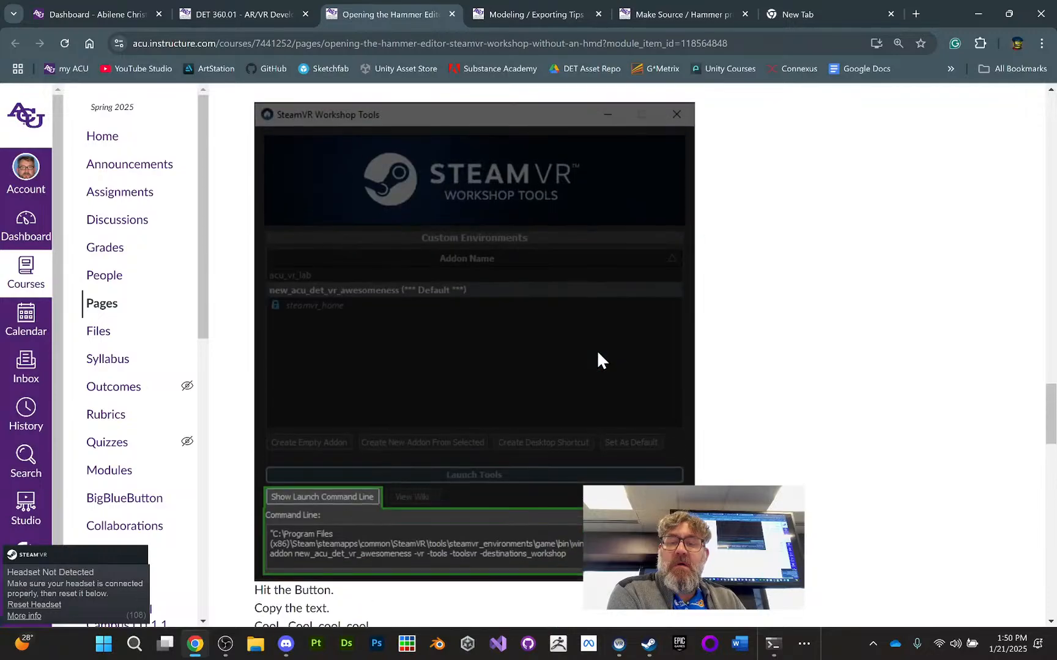
pyautogui.scroll(4, 598, 352)
pyautogui.scroll(-10, 597, 352)
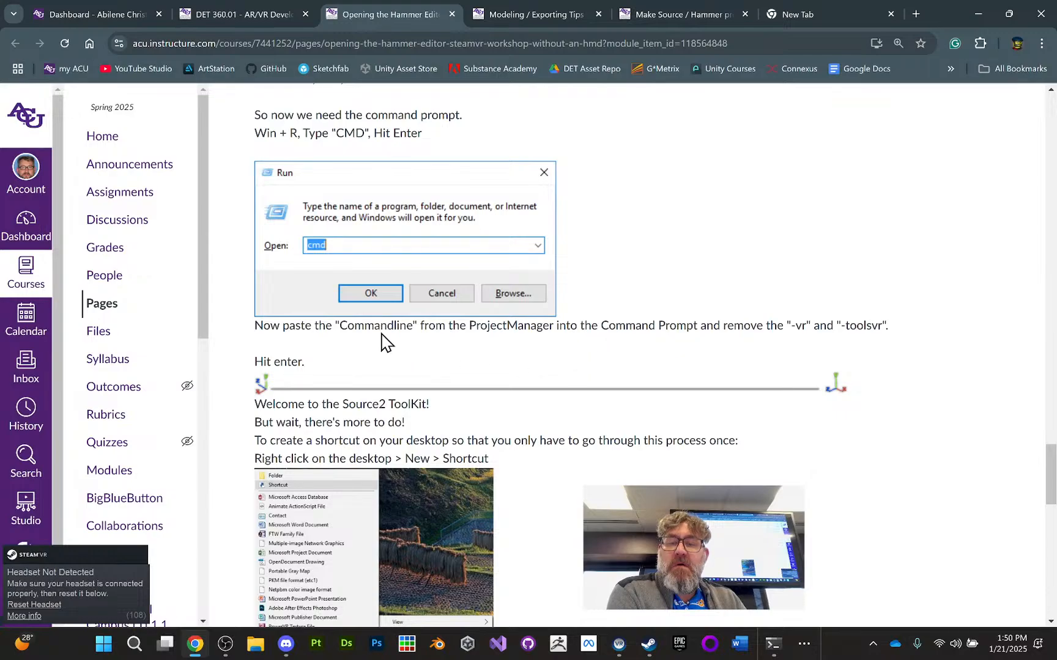
pyautogui.scroll(2, 382, 343)
pyautogui.scroll(1, 382, 342)
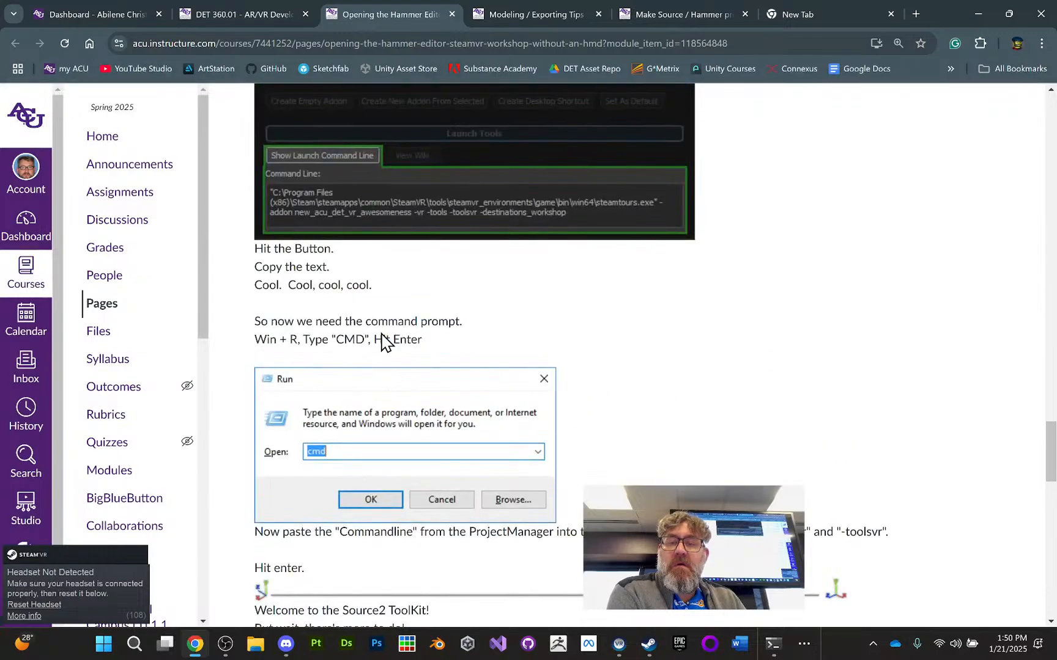
pyautogui.scroll(-4, 382, 339)
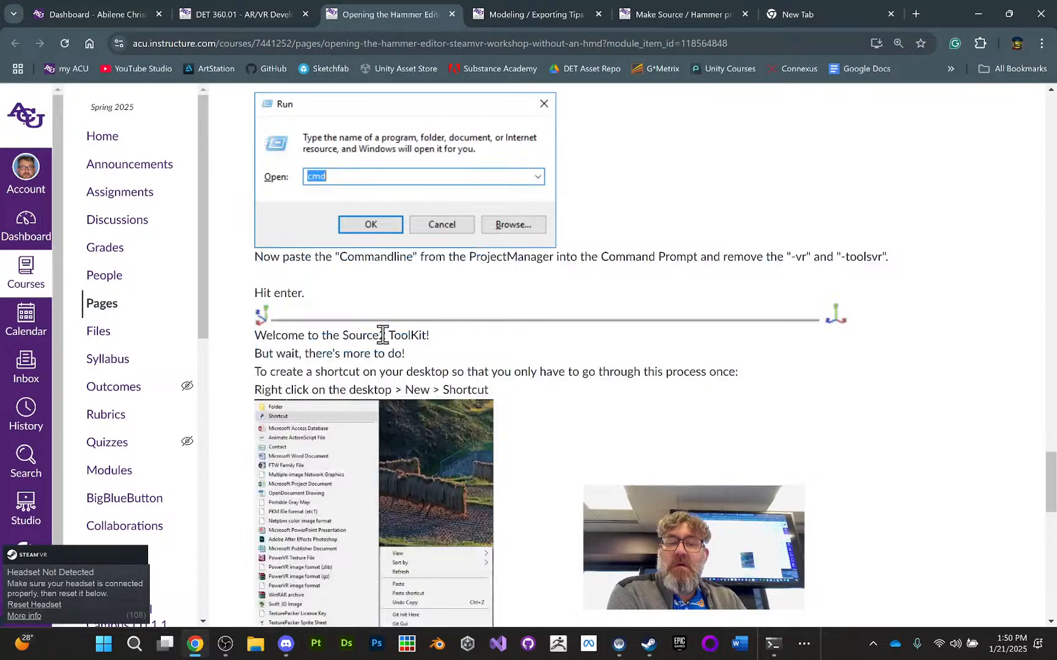
pyautogui.scroll(-3, 383, 335)
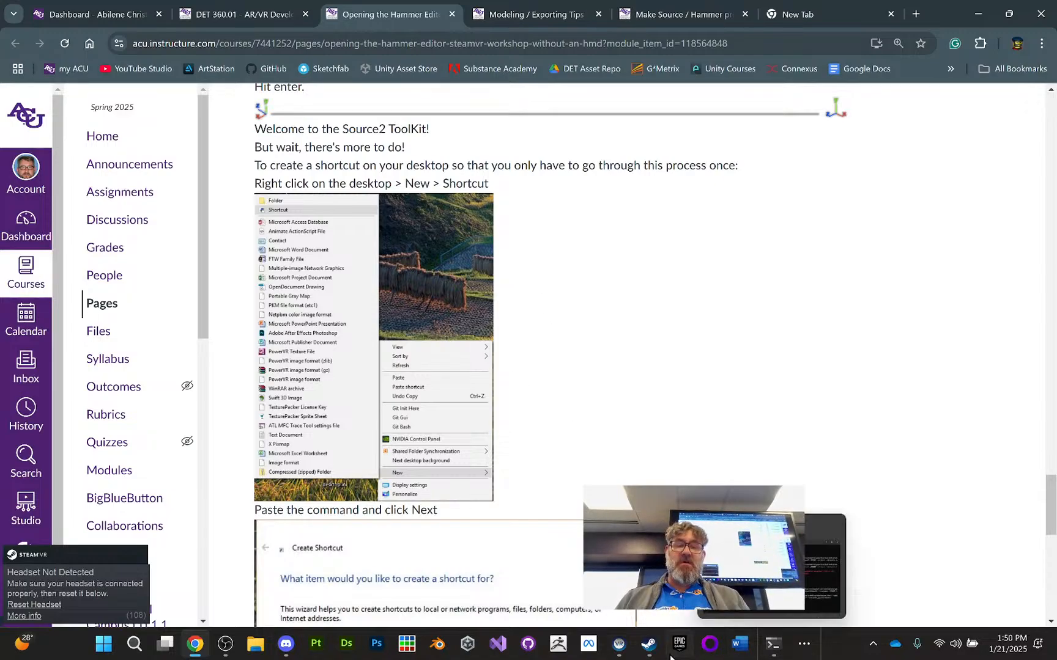
# Step: Bring up the SteamVR status window and close the PowerShell window holding the failed launch commands
pyautogui.click(617, 648)
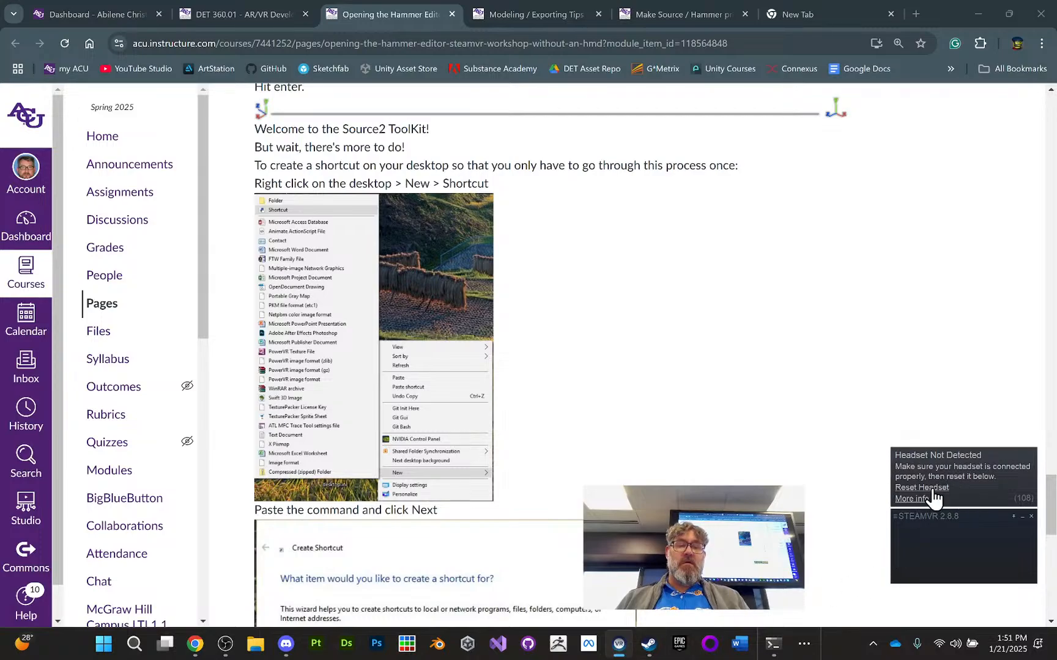
pyautogui.click(776, 646)
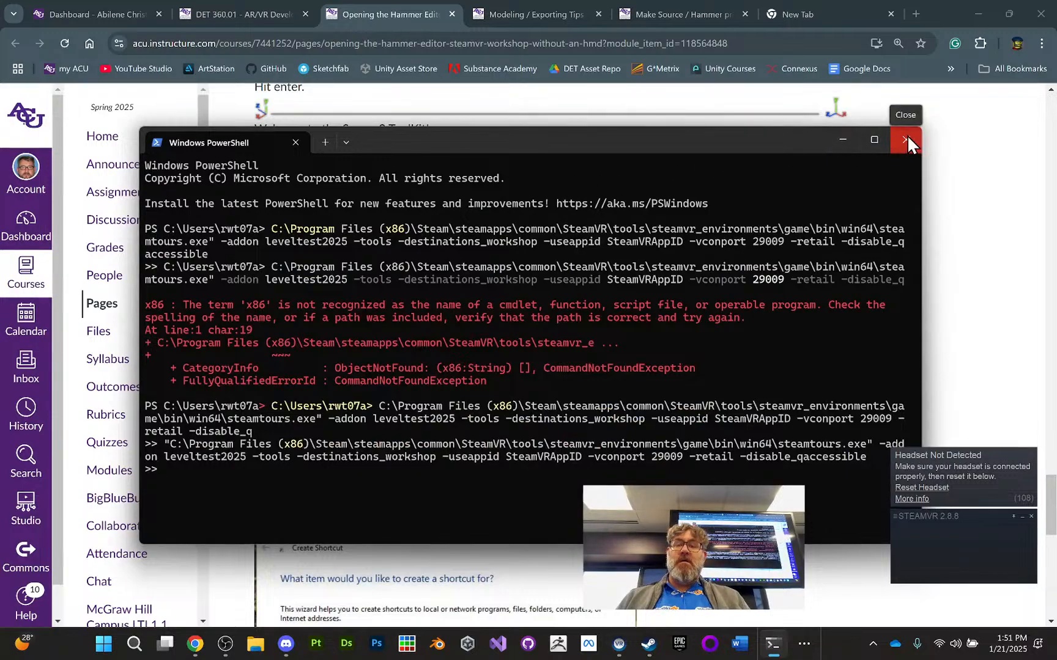
pyautogui.click(908, 139)
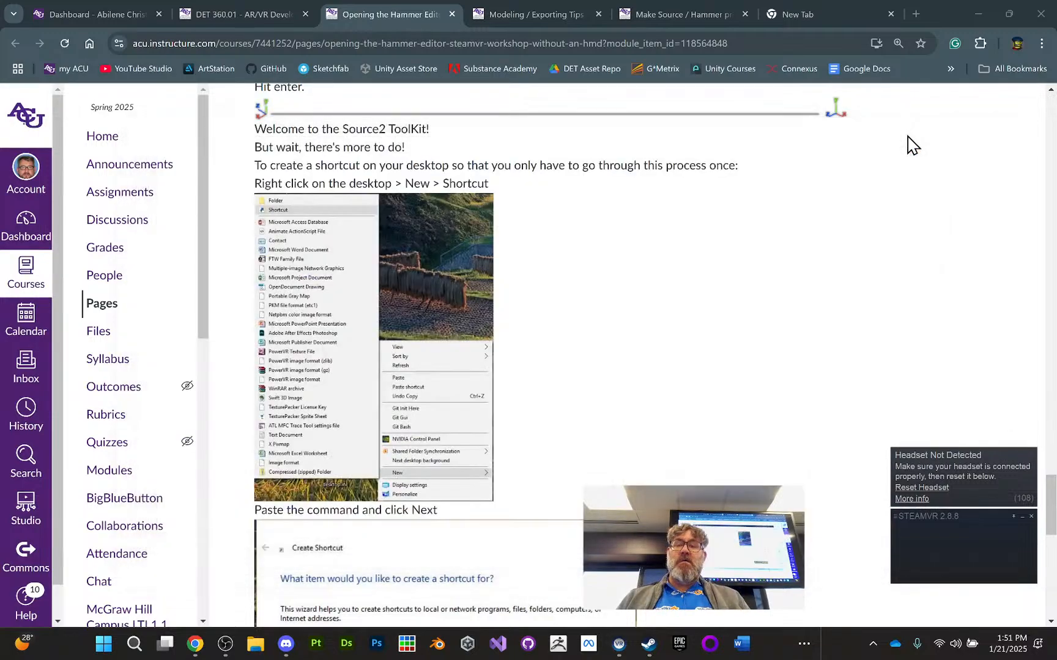
# Step: Search Windows for cmd, open Command Prompt and reposition its window over the course page
pyautogui.click(134, 644)
pyautogui.write('c')
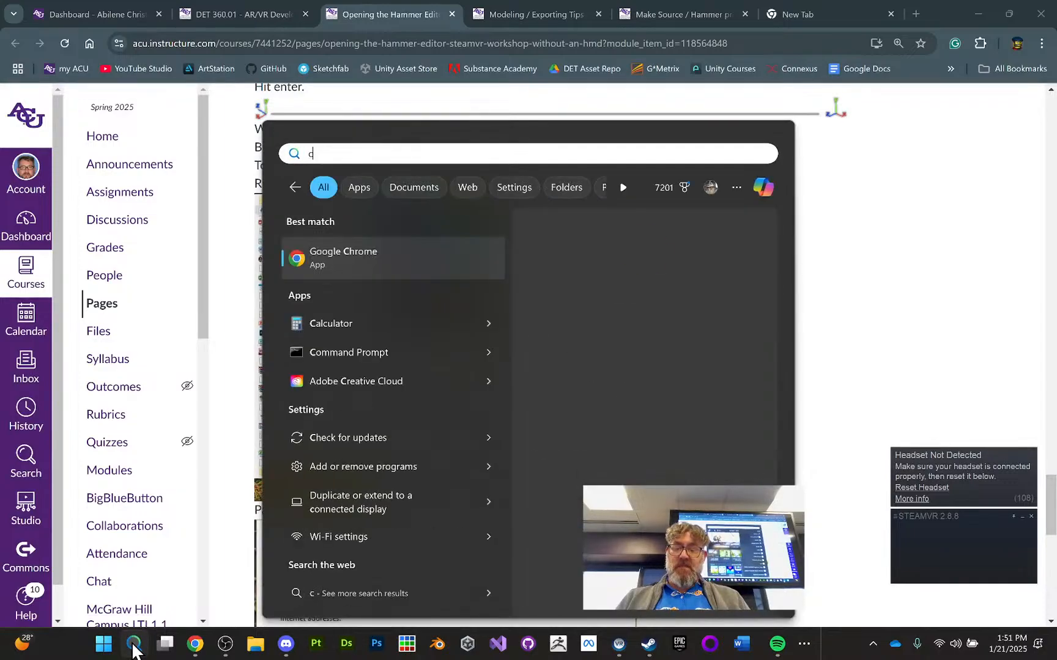
pyautogui.write('md')
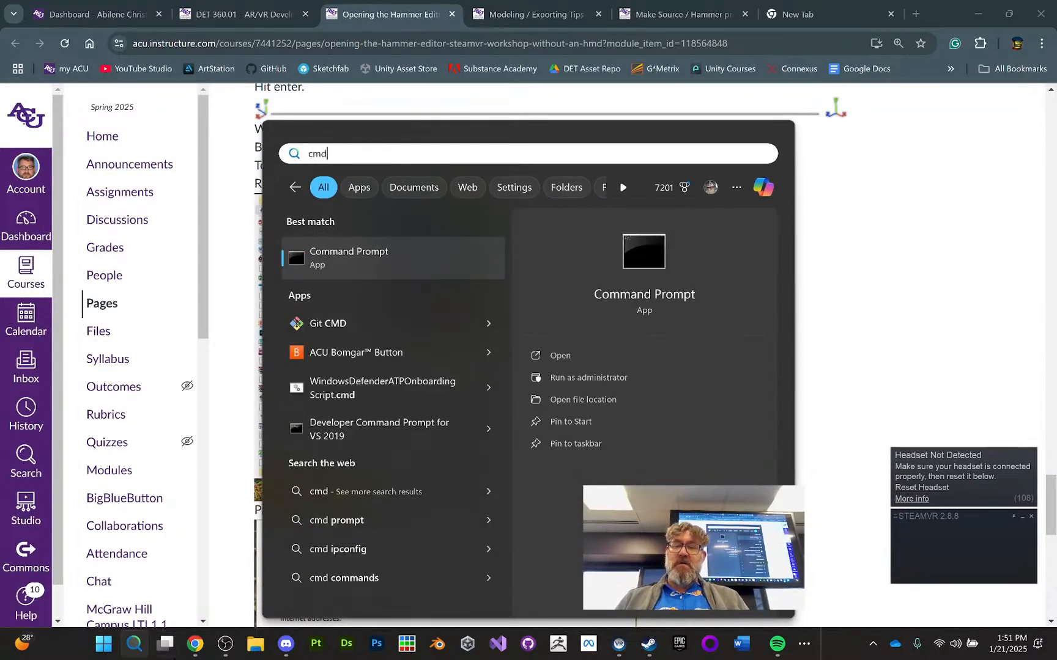
pyautogui.click(366, 262)
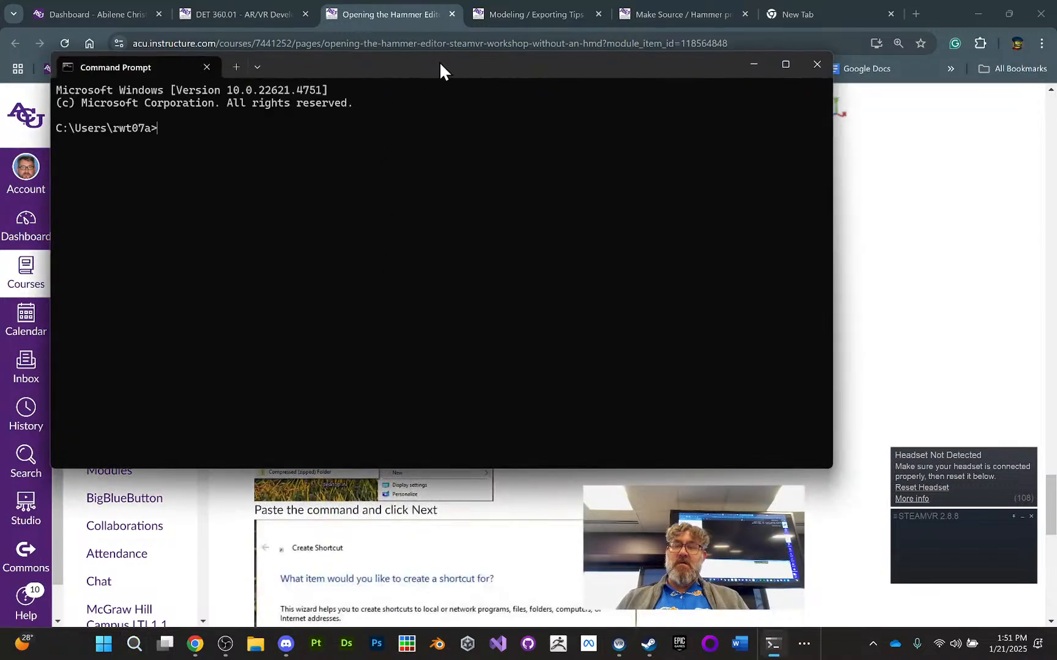
pyautogui.moveTo(439, 61); pyautogui.dragTo(525, 99)
# Step: Paste the copied leveltest2025 launch command into Command Prompt and remove its -toolsvr option
pyautogui.write('"C:\\Program Files (x86)\\Steam\\steamapps\\common\\SteamVR\\tools\\steamvr_environments\\game\\bin\\win64\\steamtours.exe" -addon leveltest2025 -vr -tools -toolsvr -destinations_workshop -useappid SteamVRAppID -vconport 29009 -retail -disable_qaccessible')
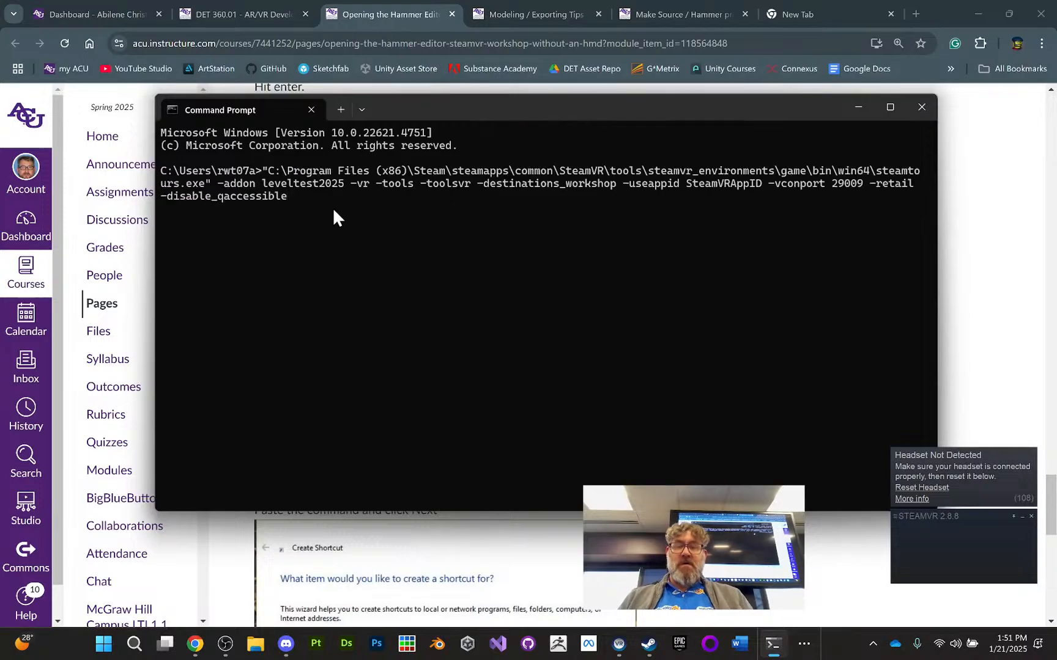
pyautogui.press('Left')
pyautogui.press('Left')
pyautogui.press('Left')
pyautogui.press('Left')
pyautogui.press('Left')
pyautogui.press('Left')
pyautogui.press('Left')
pyautogui.press('Left')
pyautogui.press('Left')
pyautogui.press('Left')
pyautogui.press('Left')
pyautogui.press('Left')
pyautogui.press('Left')
pyautogui.press('Left')
pyautogui.press('Left')
pyautogui.press('Left')
pyautogui.press('Left')
pyautogui.press('Left')
pyautogui.press('Left')
pyautogui.press('Left')
pyautogui.press('Left')
pyautogui.press('Left')
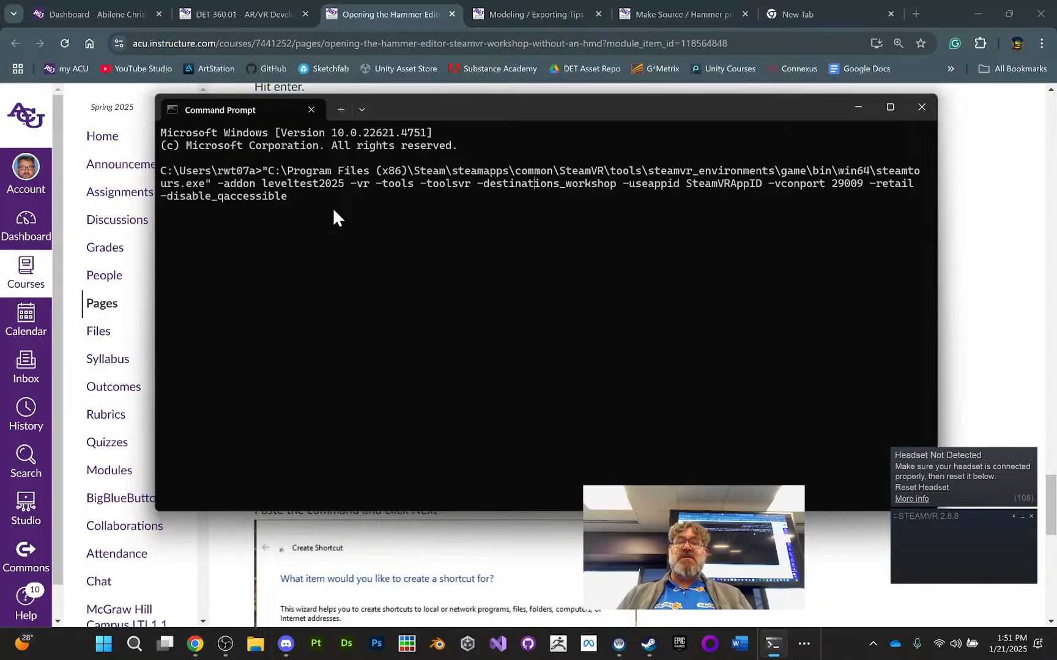
pyautogui.press('Left')
pyautogui.press('Left')
pyautogui.press('Left')
pyautogui.press('Left')
pyautogui.press('Left')
pyautogui.press('Left')
pyautogui.press('Left')
pyautogui.press('Left')
pyautogui.press('Left')
pyautogui.press('Left')
pyautogui.press('BackSpace')
pyautogui.press('BackSpace')
pyautogui.press('BackSpace')
pyautogui.press('BackSpace')
pyautogui.press('BackSpace')
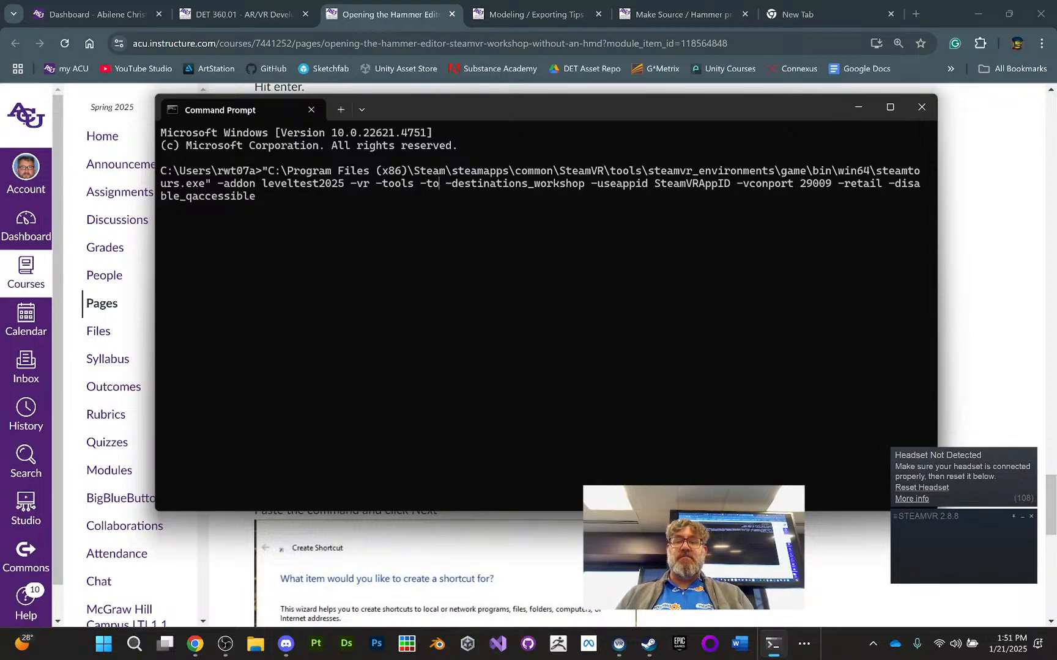
pyautogui.press('BackSpace')
pyautogui.press('BackSpace')
pyautogui.press('BackSpace')
pyautogui.press('BackSpace')
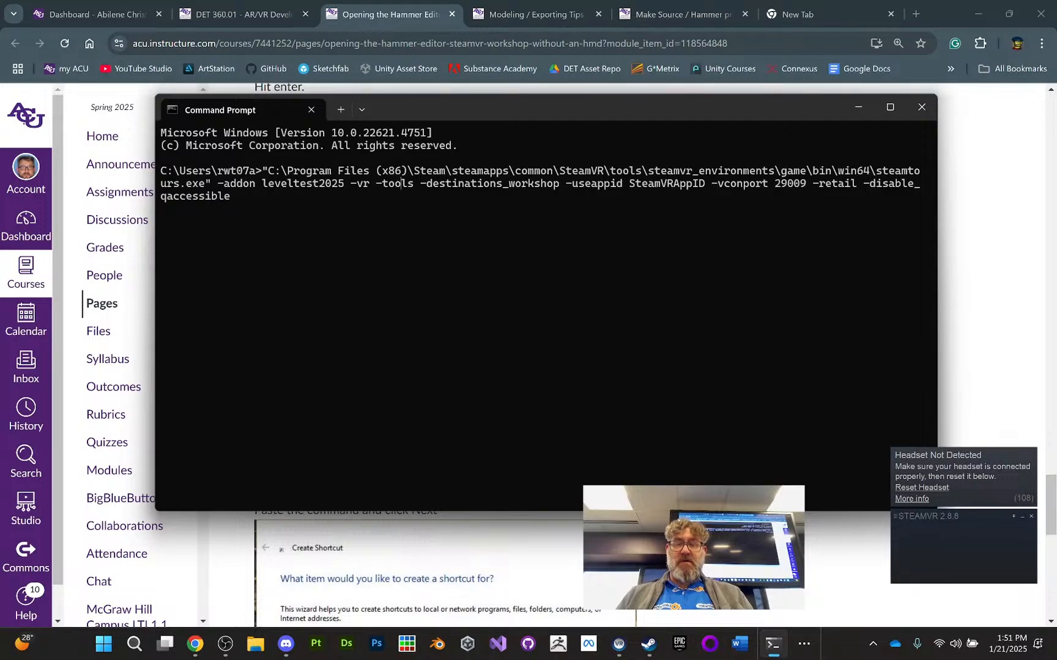
# Step: Remove the -vr option after leveltest2025 and run the edited launch command
pyautogui.press('BackSpace')
pyautogui.press('BackSpace')
pyautogui.press('BackSpace')
pyautogui.press('BackSpace')
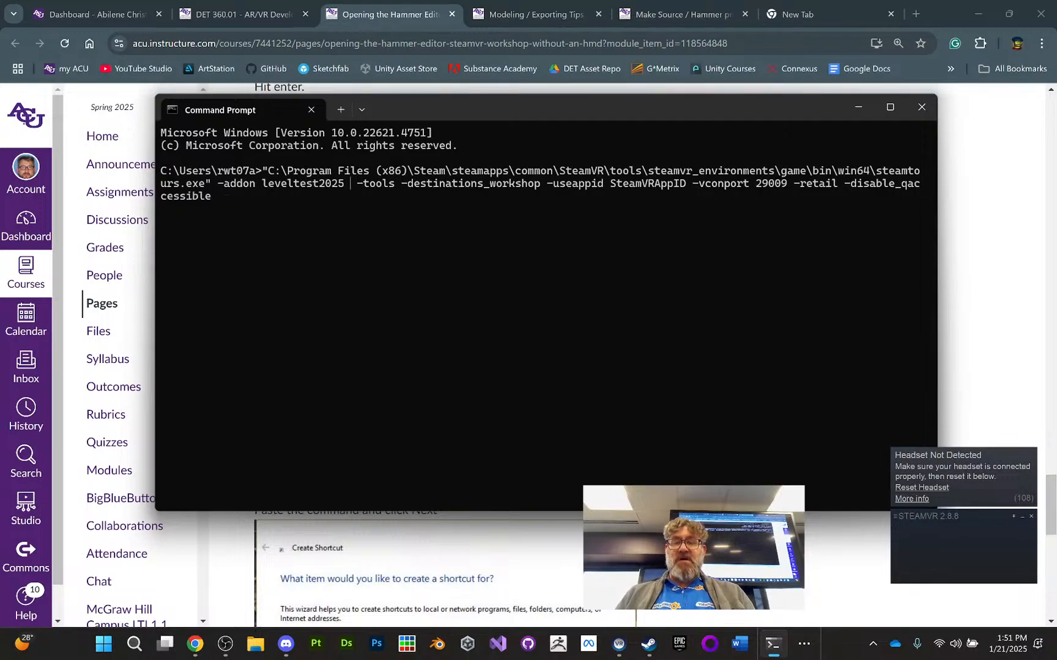
pyautogui.press('Right')
pyautogui.press('Right')
pyautogui.press('Right')
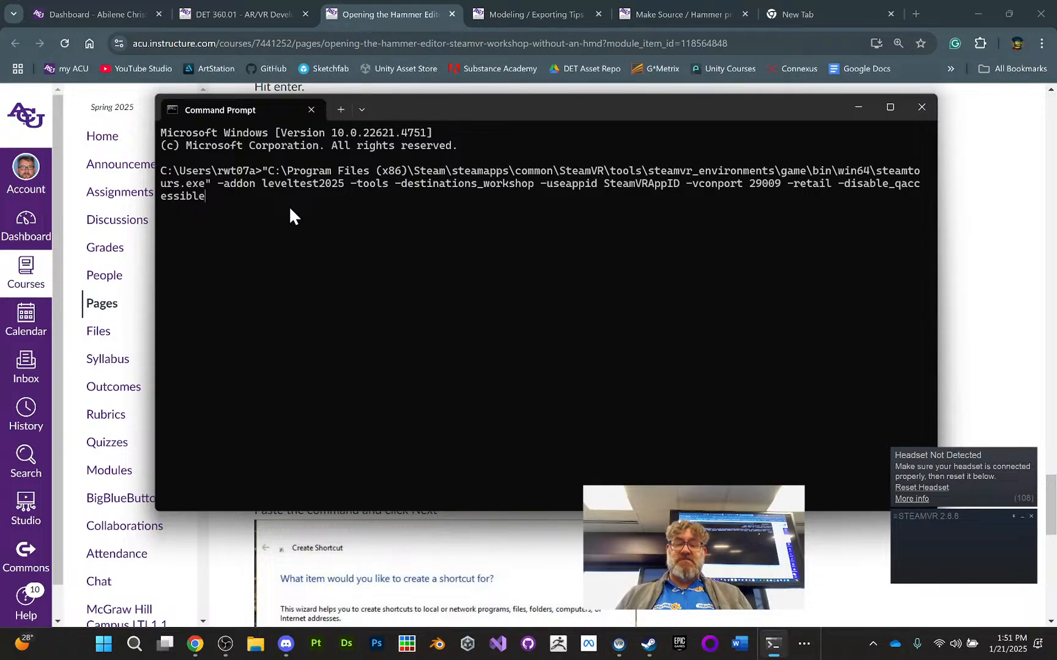
pyautogui.press('Return')
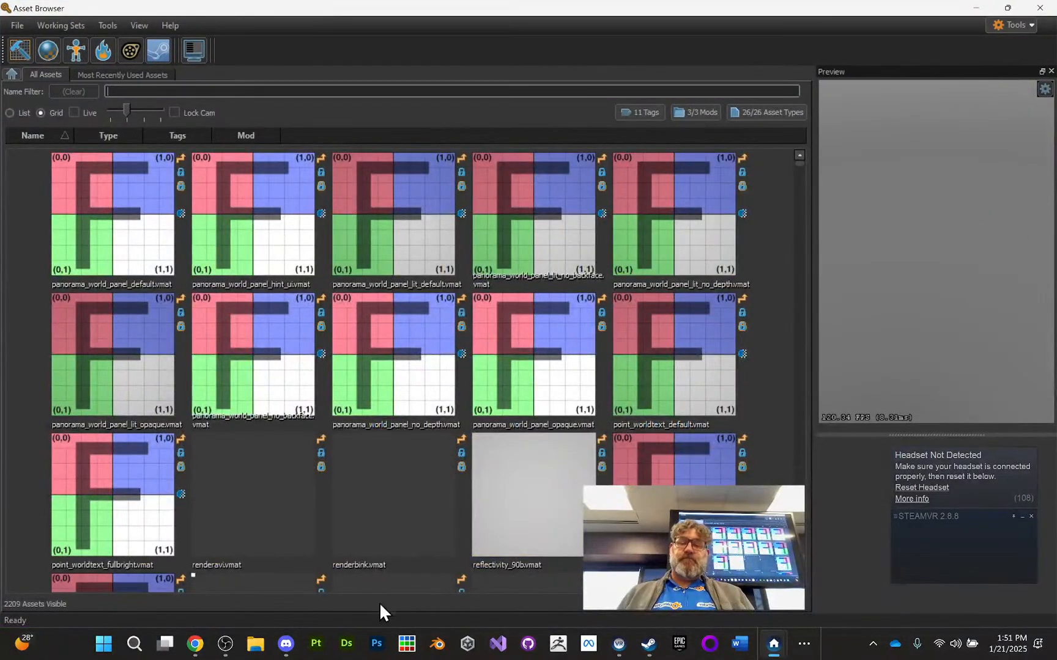
# Step: Minimize the Asset Browser and bring the course page in the browser to the front
pyautogui.moveTo(193, 649)
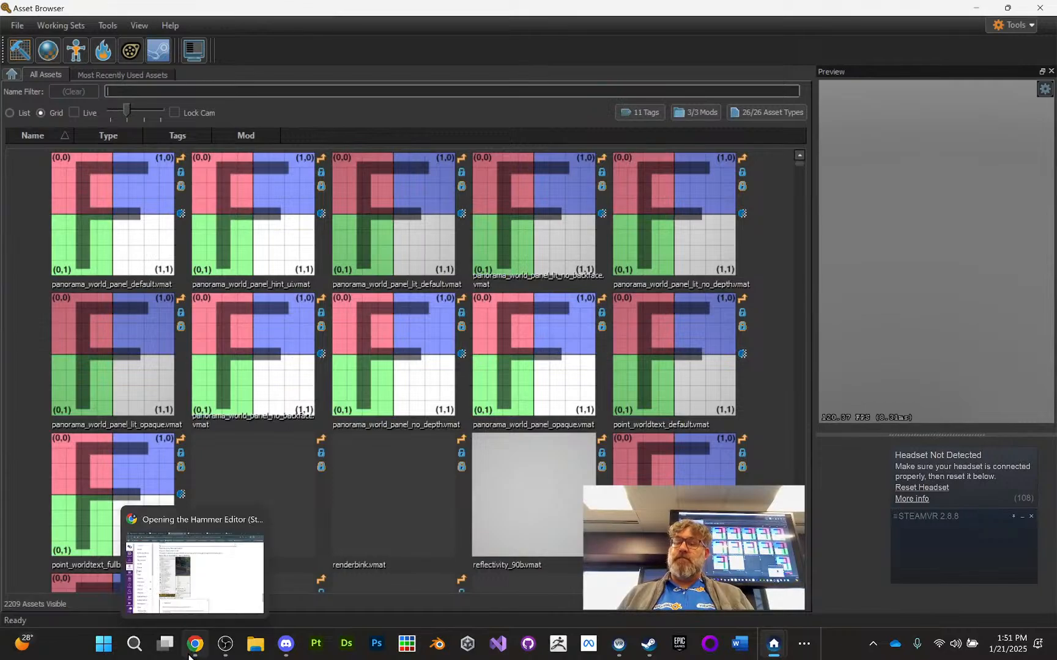
pyautogui.click(977, 8)
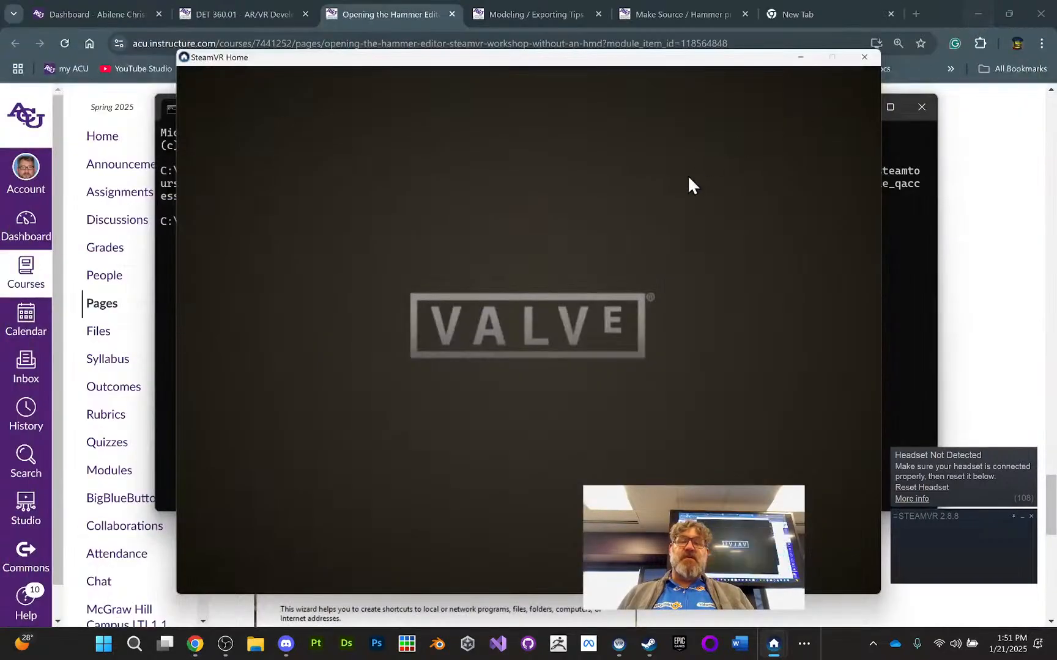
pyautogui.click(970, 123)
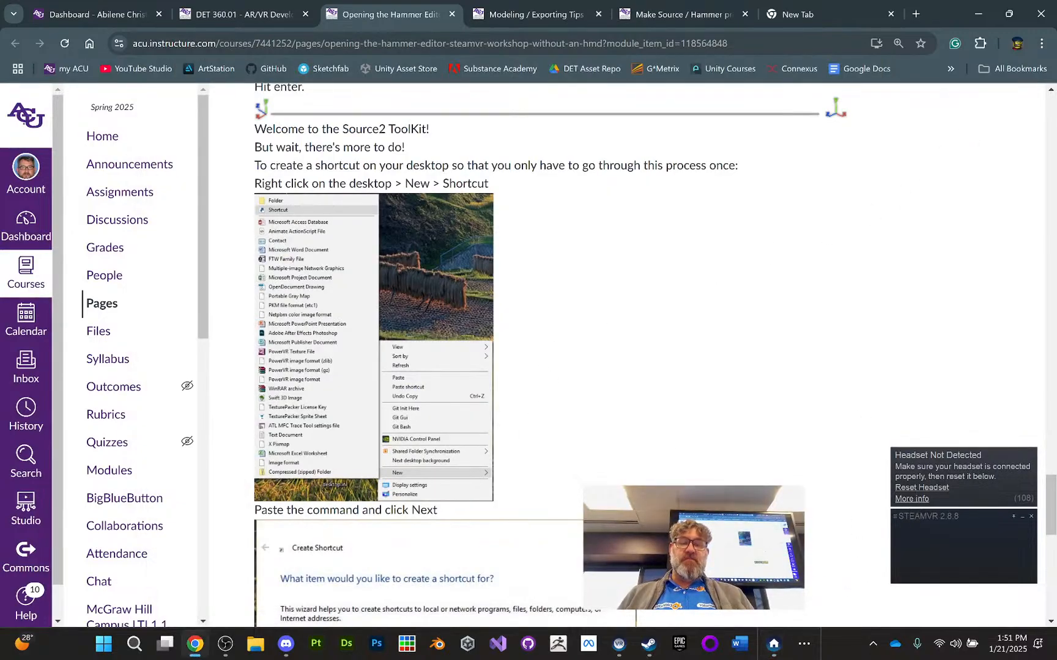
pyautogui.moveTo(776, 653)
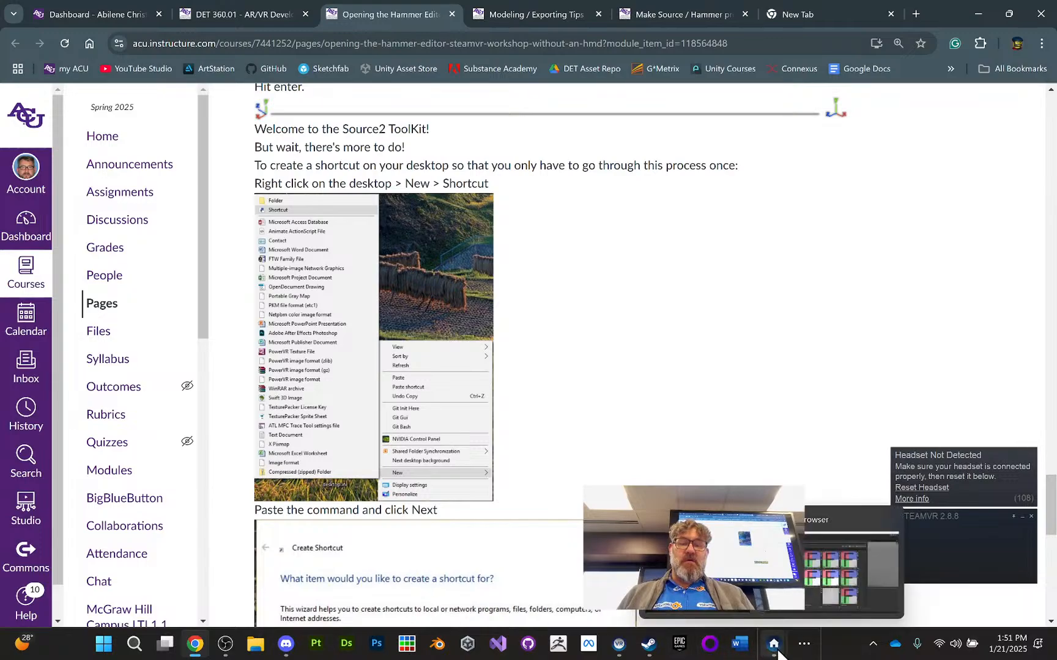
pyautogui.click(648, 653)
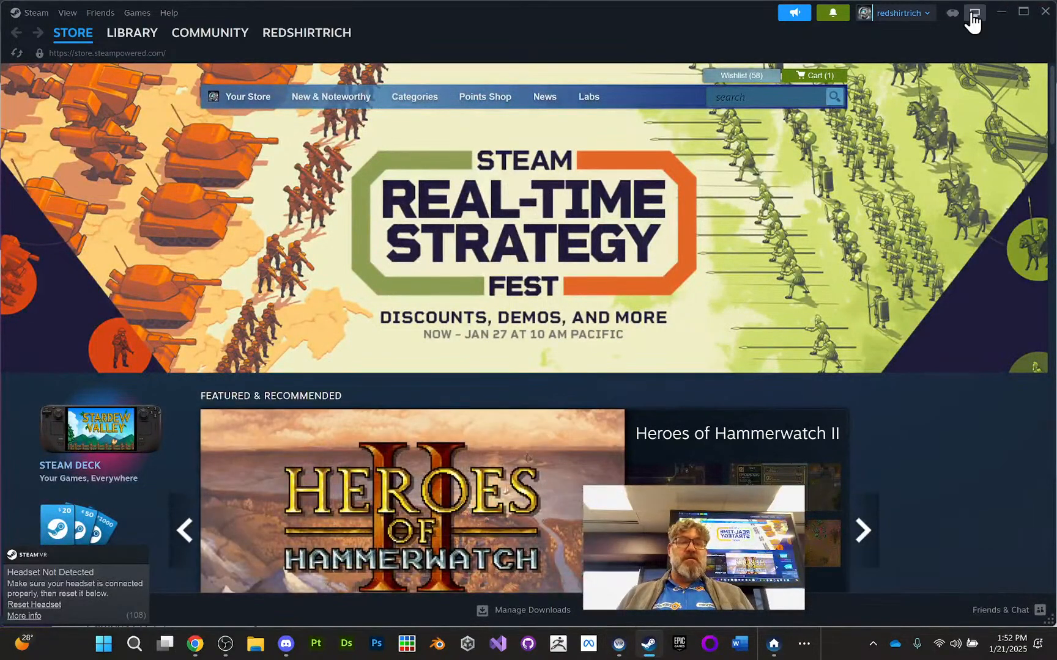
pyautogui.click(1002, 12)
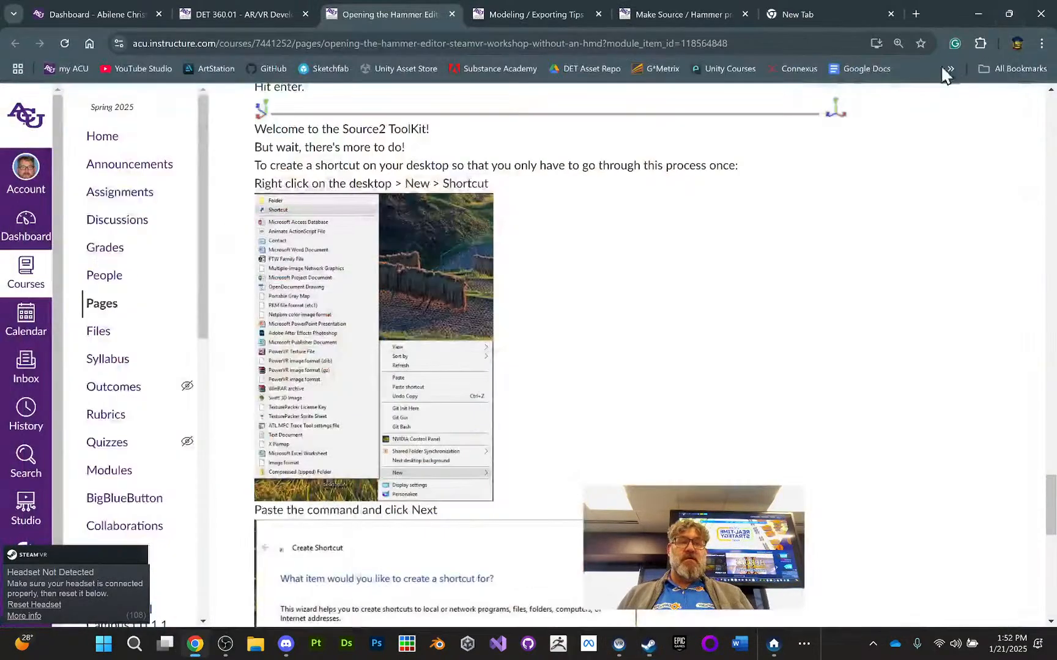
# Step: Clear the browser, Command Prompt and SteamVR Home out of the way and move the SteamVR Workshop Tools window into full view
pyautogui.click(971, 13)
pyautogui.moveTo(765, 64); pyautogui.dragTo(781, 373)
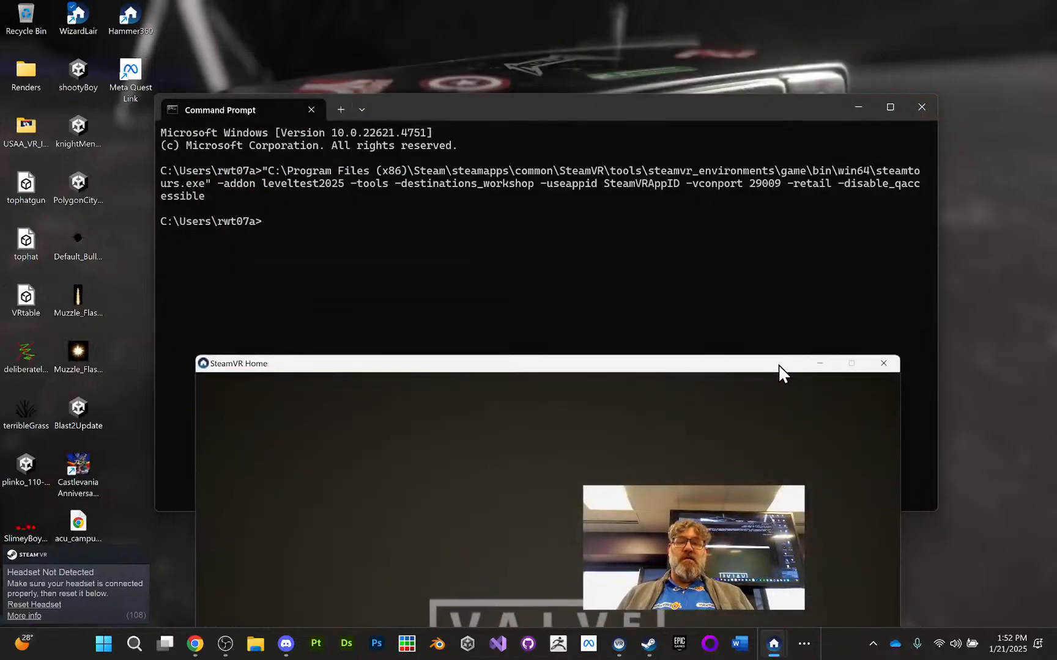
pyautogui.click(858, 108)
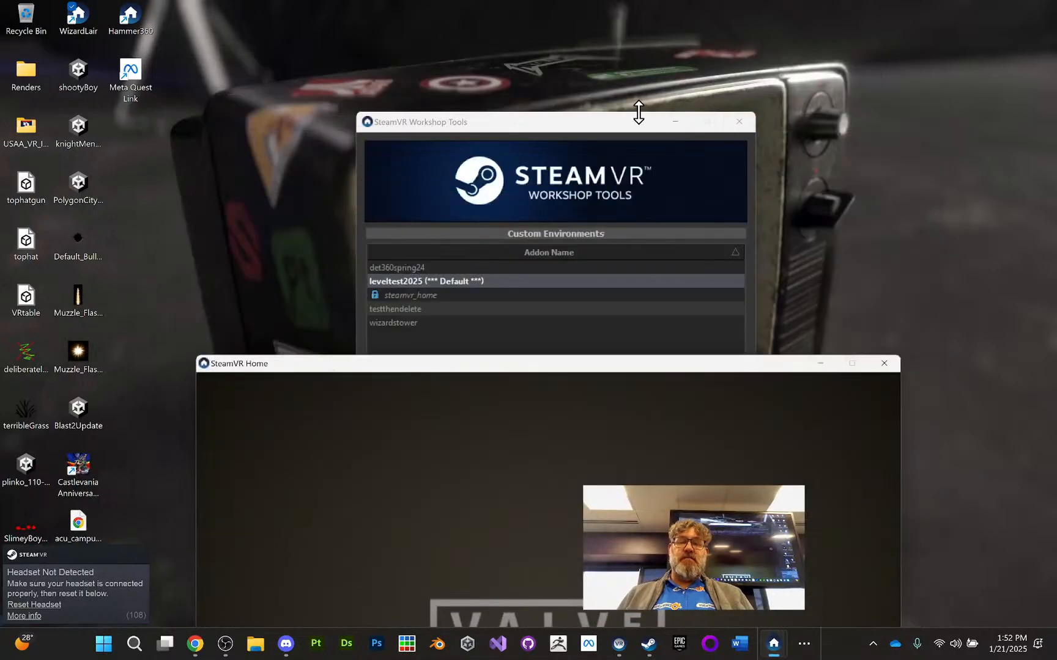
pyautogui.moveTo(599, 129); pyautogui.dragTo(577, 49)
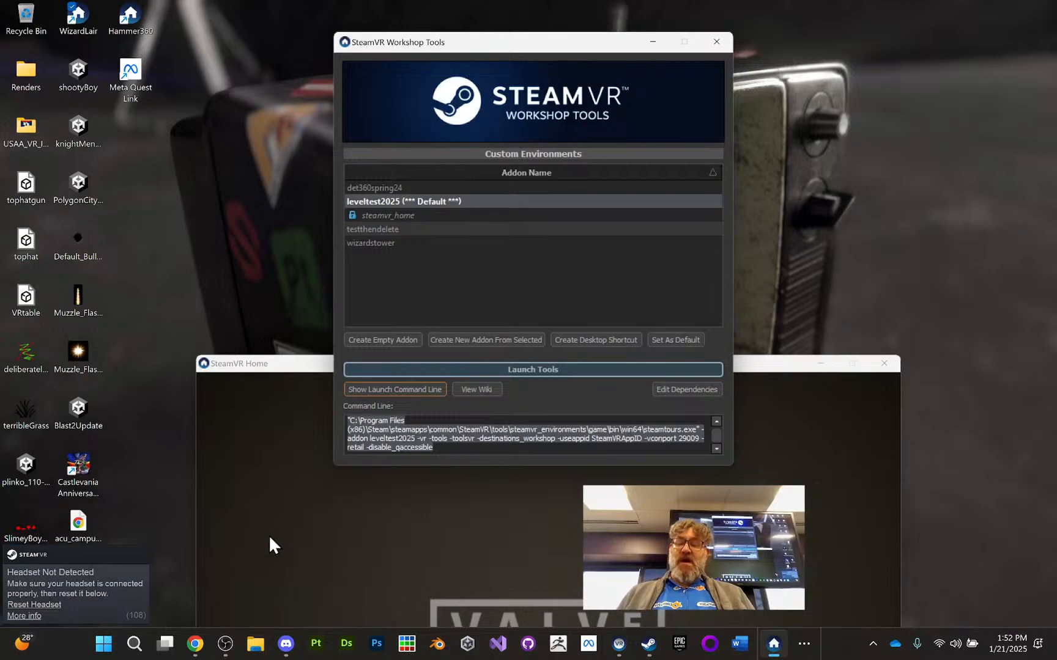
pyautogui.click(135, 642)
pyautogui.write('ter')
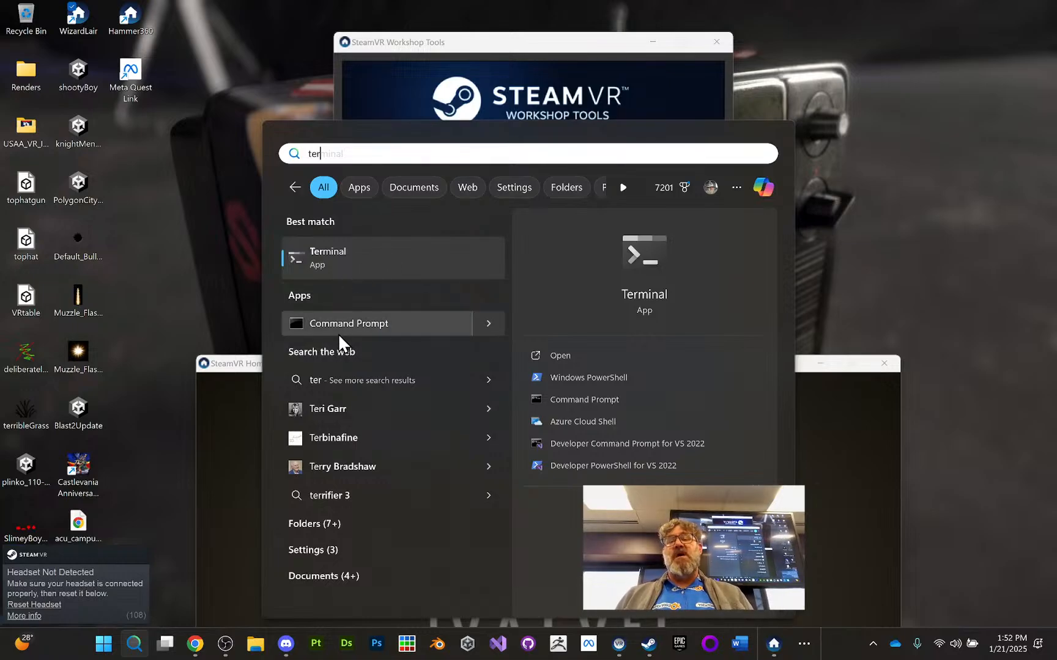
pyautogui.click(154, 278)
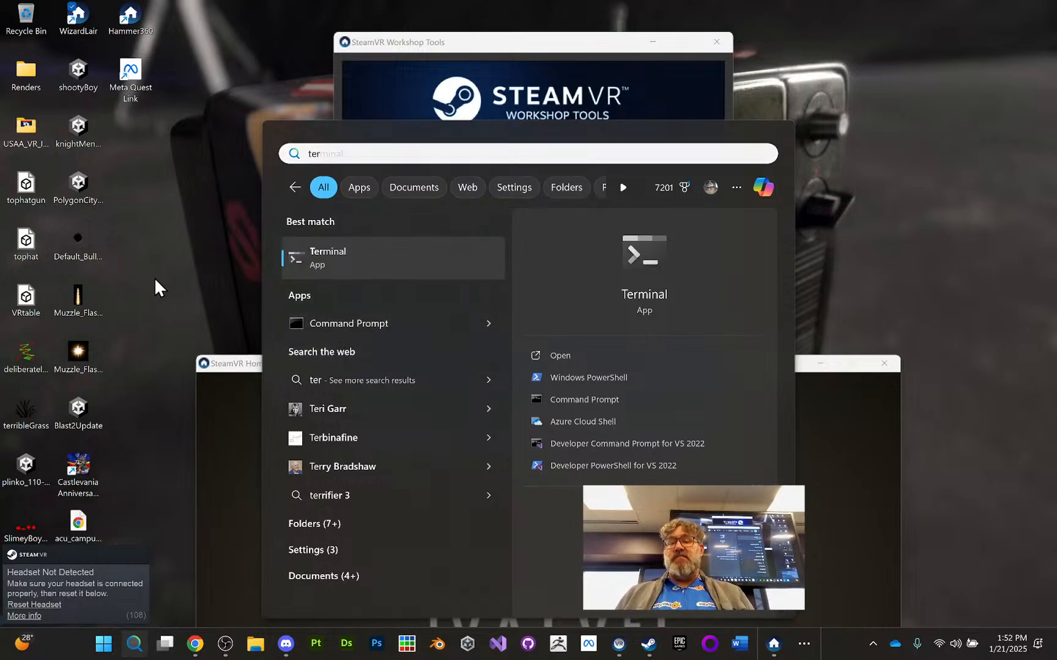
# Step: Open a new Command Prompt and paste the copied leveltest2025 launch command into it
pyautogui.press('super+r')
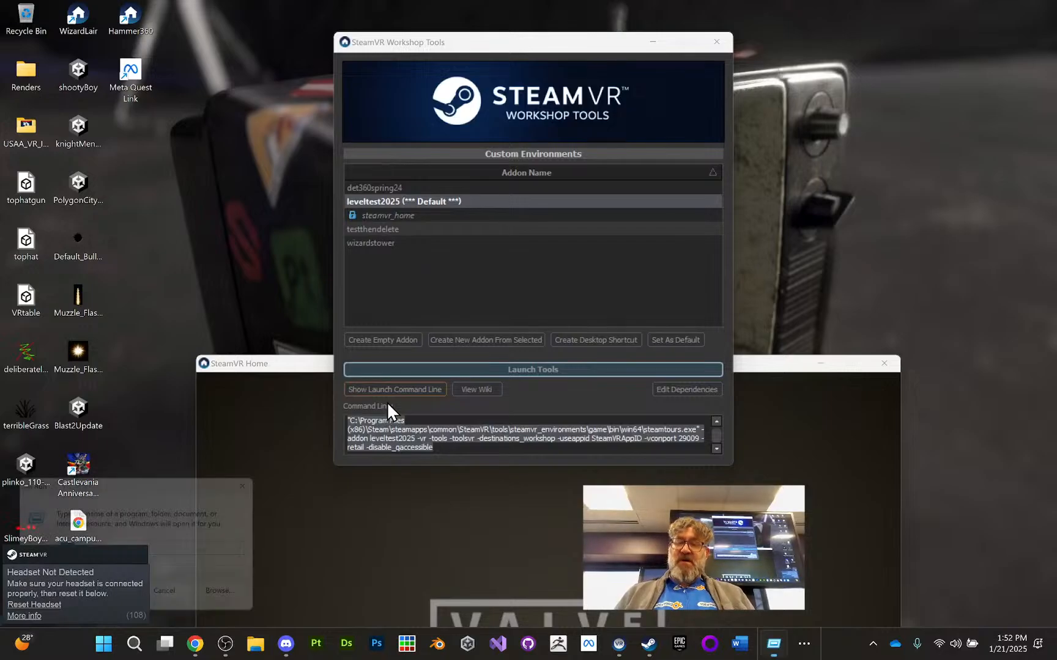
pyautogui.write('cmd')
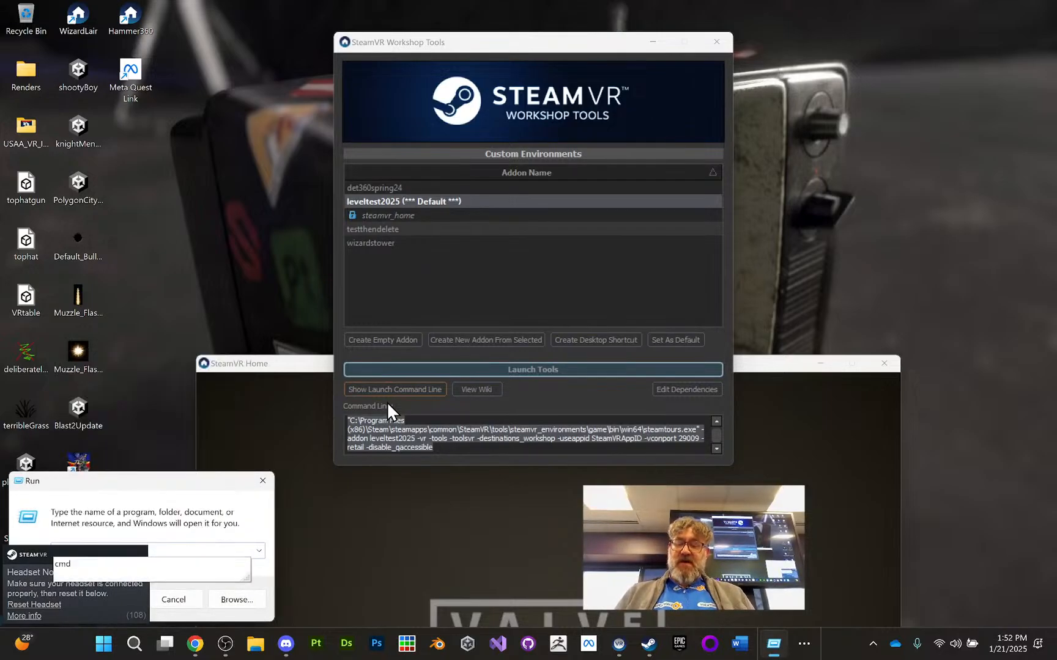
pyautogui.press('Return')
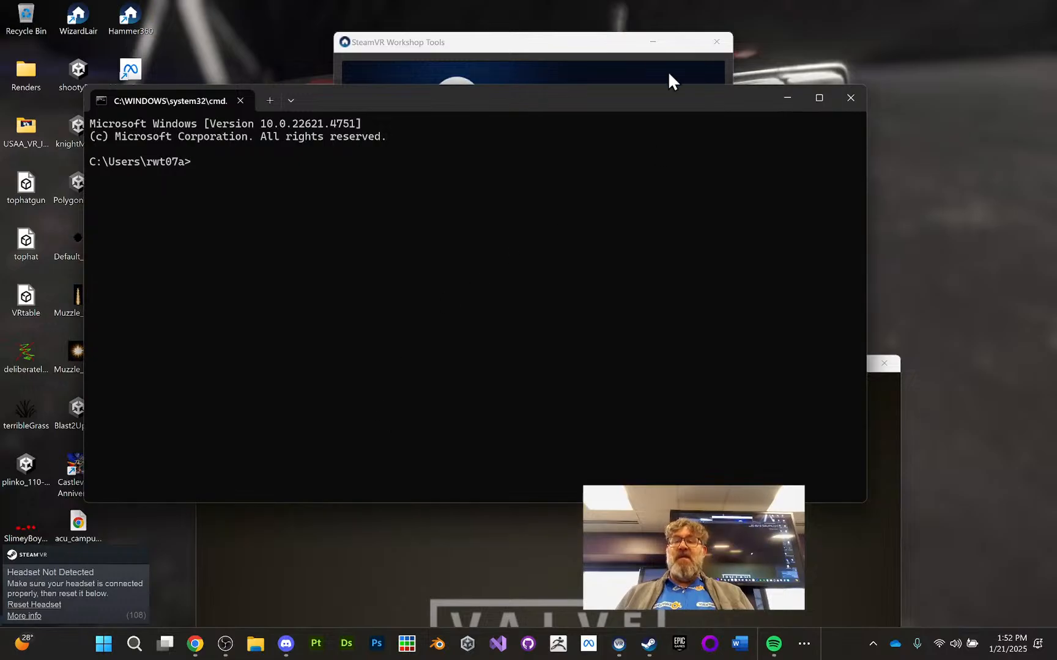
pyautogui.write('"C:\\Program Files (x86)\\Steam\\steamapps\\common\\SteamVR\\tools\\steamvr_environments\\game\\bin\\win64\\steamtours.exe" -addon leveltest2025 -vr -tools -toolsvr -destinations_workshop -useappid SteamVRAppID -vconport 29009 -retail -disable_qaccessible')
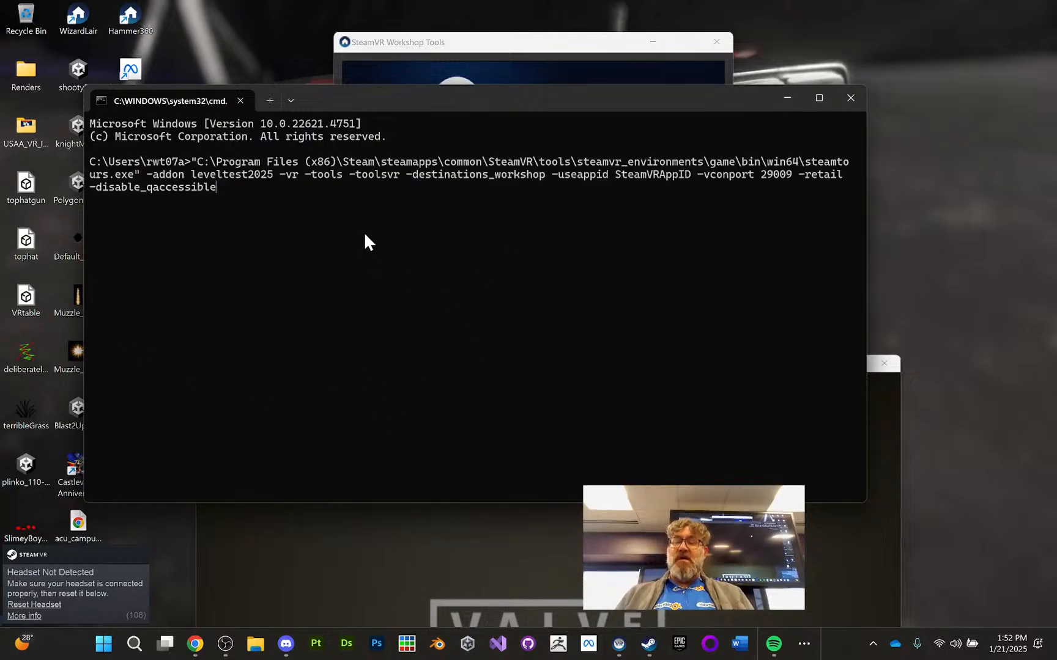
pyautogui.doubleClick(397, 174)
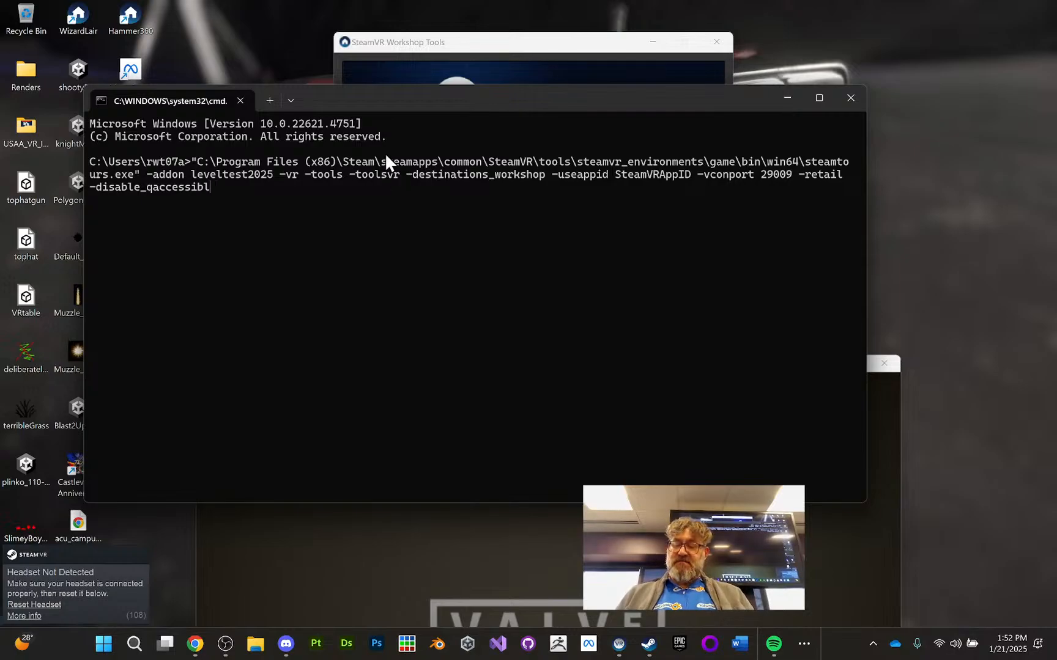
pyautogui.hotkey('ctrl', 'z')
pyautogui.hotkey('ctrl', 'z')
pyautogui.hotkey('ctrl', 'z')
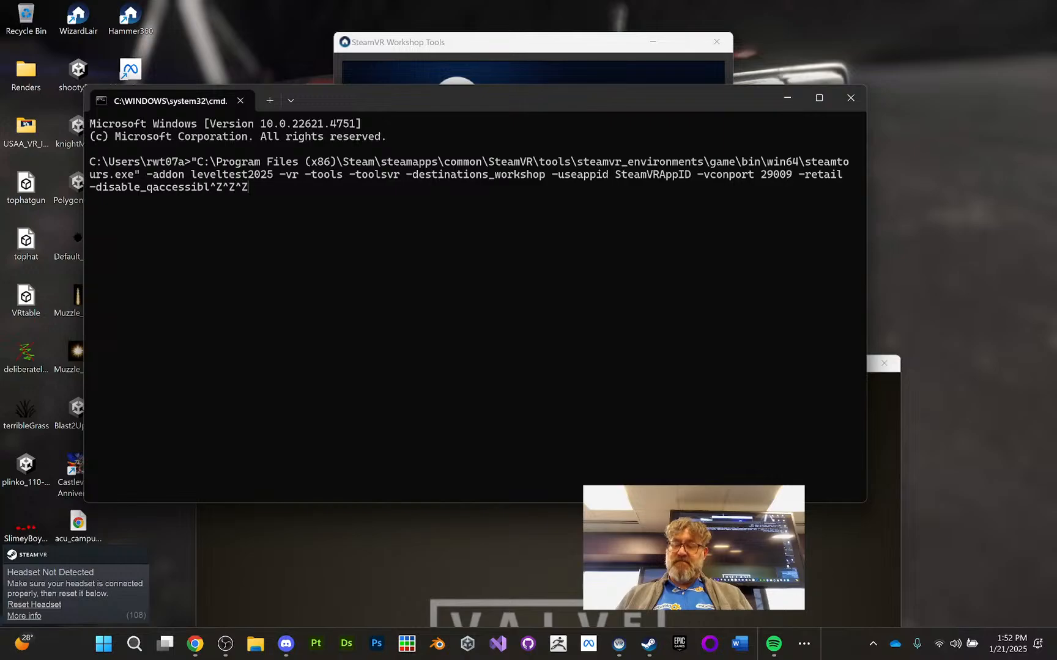
# Step: Clear the garbled launch command from the prompt and paste the copied leveltest2025 command again
pyautogui.press('BackSpace')
pyautogui.press('BackSpace')
pyautogui.press('BackSpace')
pyautogui.press('BackSpace')
pyautogui.press('BackSpace')
pyautogui.press('BackSpace')
pyautogui.press('BackSpace')
pyautogui.press('BackSpace')
pyautogui.press('BackSpace')
pyautogui.press('BackSpace')
pyautogui.press('BackSpace')
pyautogui.press('BackSpace')
pyautogui.press('BackSpace')
pyautogui.press('BackSpace')
pyautogui.press('BackSpace')
pyautogui.press('BackSpace')
pyautogui.press('BackSpace')
pyautogui.press('BackSpace')
pyautogui.press('BackSpace')
pyautogui.press('BackSpace')
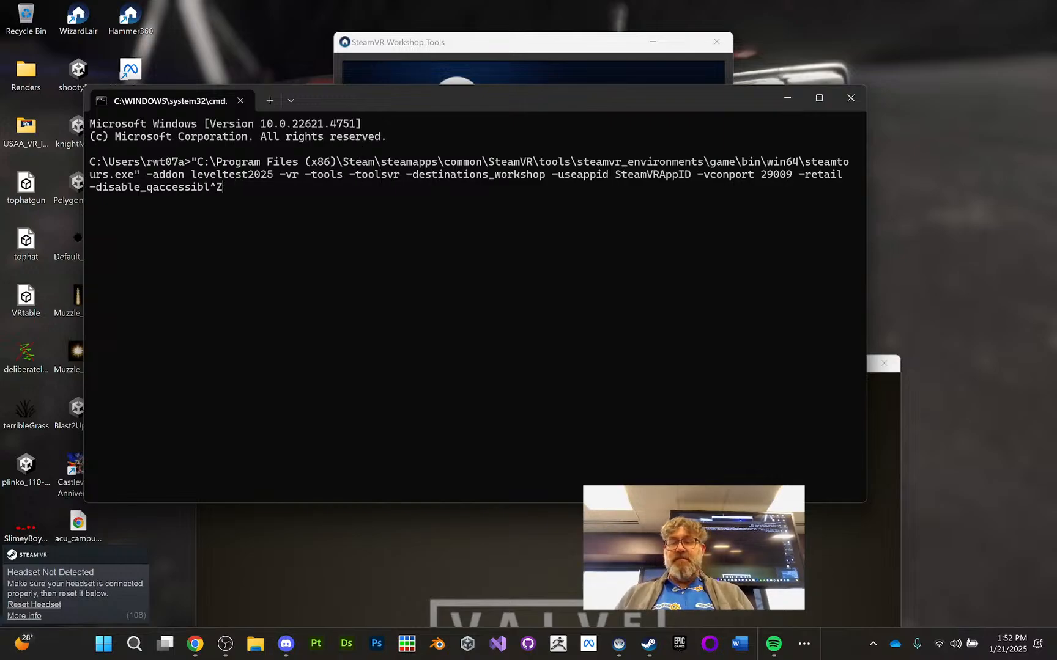
pyautogui.press('BackSpace')
pyautogui.press('BackSpace')
pyautogui.press('BackSpace')
pyautogui.press('BackSpace')
pyautogui.press('BackSpace')
pyautogui.press('BackSpace')
pyautogui.press('BackSpace')
pyautogui.press('BackSpace')
pyautogui.press('BackSpace')
pyautogui.press('BackSpace')
pyautogui.press('BackSpace')
pyautogui.press('BackSpace')
pyautogui.press('BackSpace')
pyautogui.press('BackSpace')
pyautogui.press('BackSpace')
pyautogui.press('BackSpace')
pyautogui.press('BackSpace')
pyautogui.press('BackSpace')
pyautogui.press('BackSpace')
pyautogui.press('BackSpace')
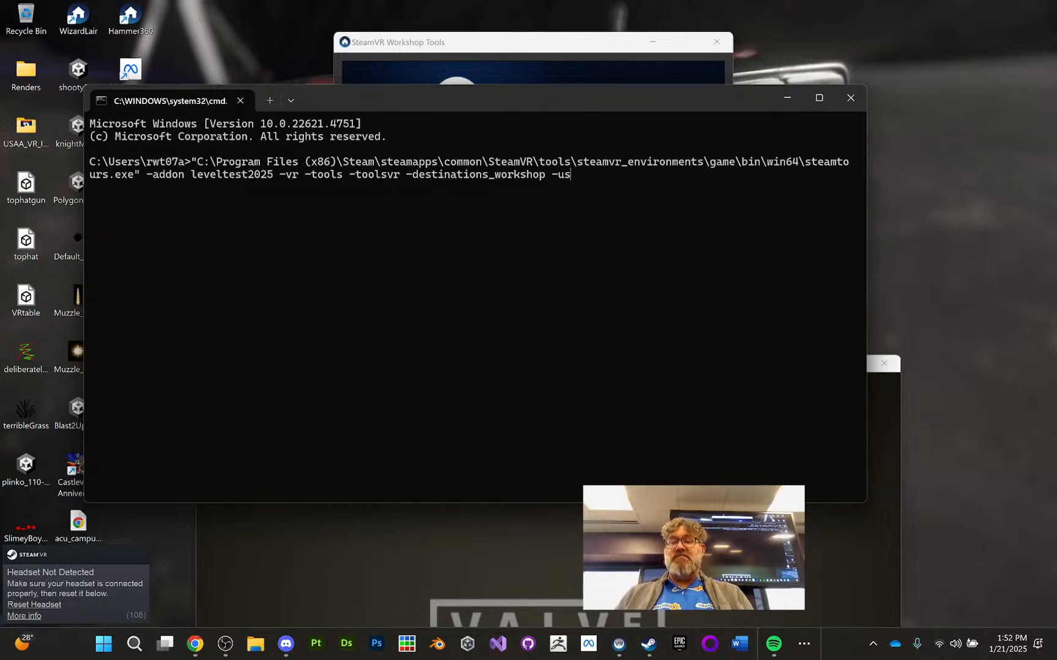
pyautogui.press('BackSpace')
pyautogui.press('BackSpace')
pyautogui.press('BackSpace')
pyautogui.press('BackSpace')
pyautogui.press('BackSpace')
pyautogui.press('BackSpace')
pyautogui.press('BackSpace')
pyautogui.press('BackSpace')
pyautogui.press('BackSpace')
pyautogui.press('BackSpace')
pyautogui.press('BackSpace')
pyautogui.press('BackSpace')
pyautogui.press('BackSpace')
pyautogui.press('BackSpace')
pyautogui.press('BackSpace')
pyautogui.press('BackSpace')
pyautogui.press('BackSpace')
pyautogui.press('BackSpace')
pyautogui.press('BackSpace')
pyautogui.press('BackSpace')
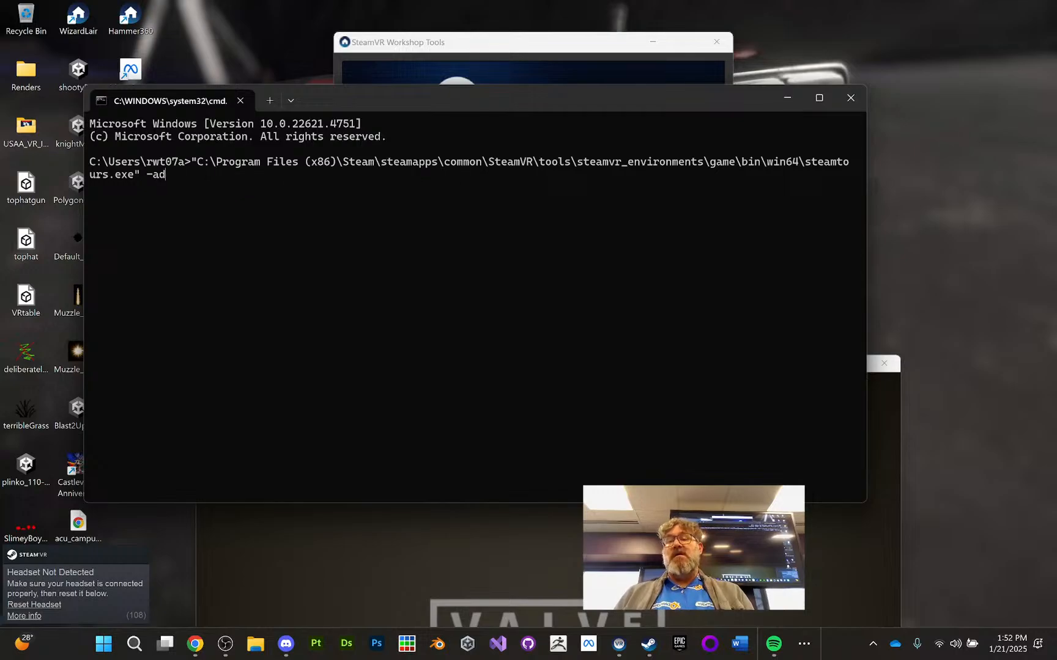
pyautogui.press('BackSpace')
pyautogui.press('BackSpace')
pyautogui.press('BackSpace')
pyautogui.press('BackSpace')
pyautogui.press('BackSpace')
pyautogui.press('BackSpace')
pyautogui.press('BackSpace')
pyautogui.press('BackSpace')
pyautogui.press('BackSpace')
pyautogui.press('BackSpace')
pyautogui.press('BackSpace')
pyautogui.press('BackSpace')
pyautogui.press('BackSpace')
pyautogui.press('BackSpace')
pyautogui.press('BackSpace')
pyautogui.press('BackSpace')
pyautogui.press('BackSpace')
pyautogui.press('BackSpace')
pyautogui.press('BackSpace')
pyautogui.press('BackSpace')
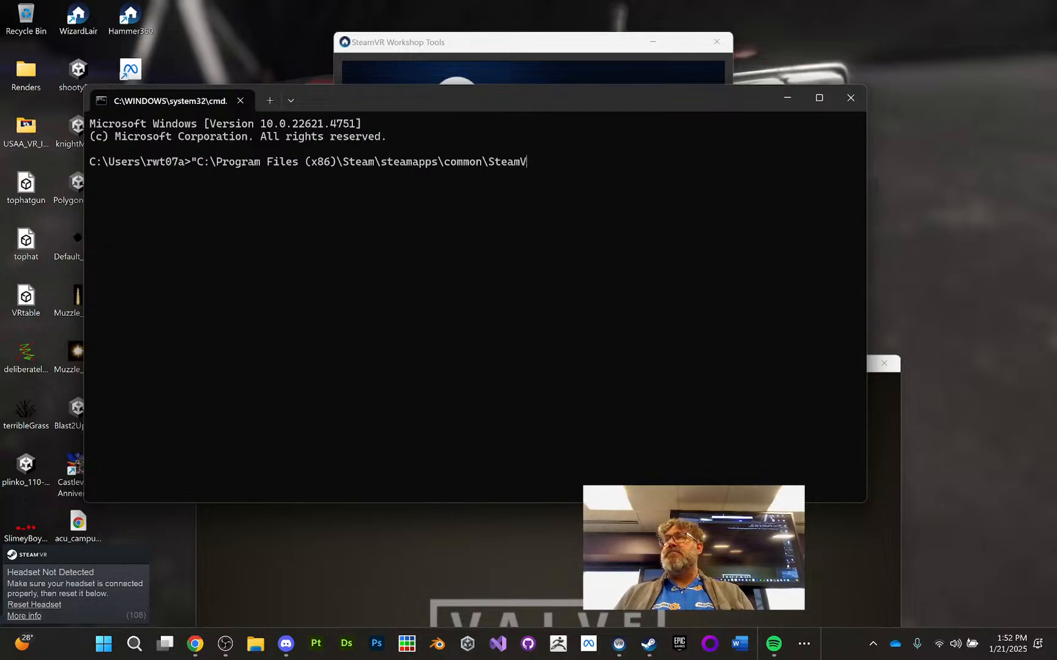
pyautogui.press('BackSpace')
pyautogui.press('BackSpace')
pyautogui.press('BackSpace')
pyautogui.press('BackSpace')
pyautogui.press('BackSpace')
pyautogui.press('BackSpace')
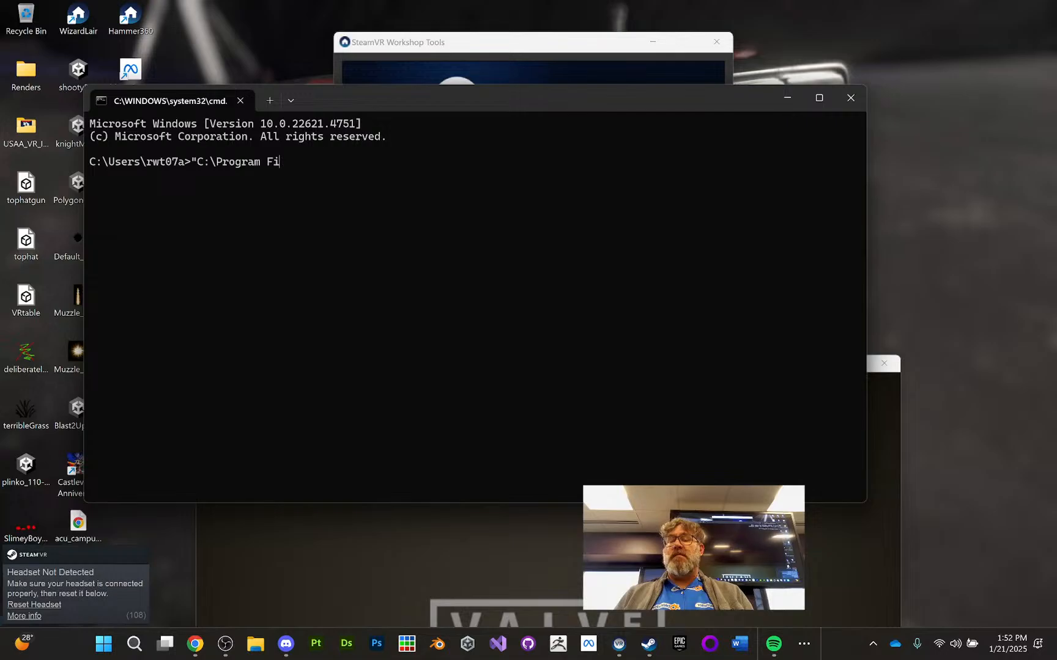
pyautogui.press('BackSpace')
pyautogui.press('BackSpace')
pyautogui.press('BackSpace')
pyautogui.press('BackSpace')
pyautogui.press('BackSpace')
pyautogui.press('BackSpace')
pyautogui.press('BackSpace')
pyautogui.press('BackSpace')
pyautogui.press('BackSpace')
pyautogui.press('BackSpace')
pyautogui.press('BackSpace')
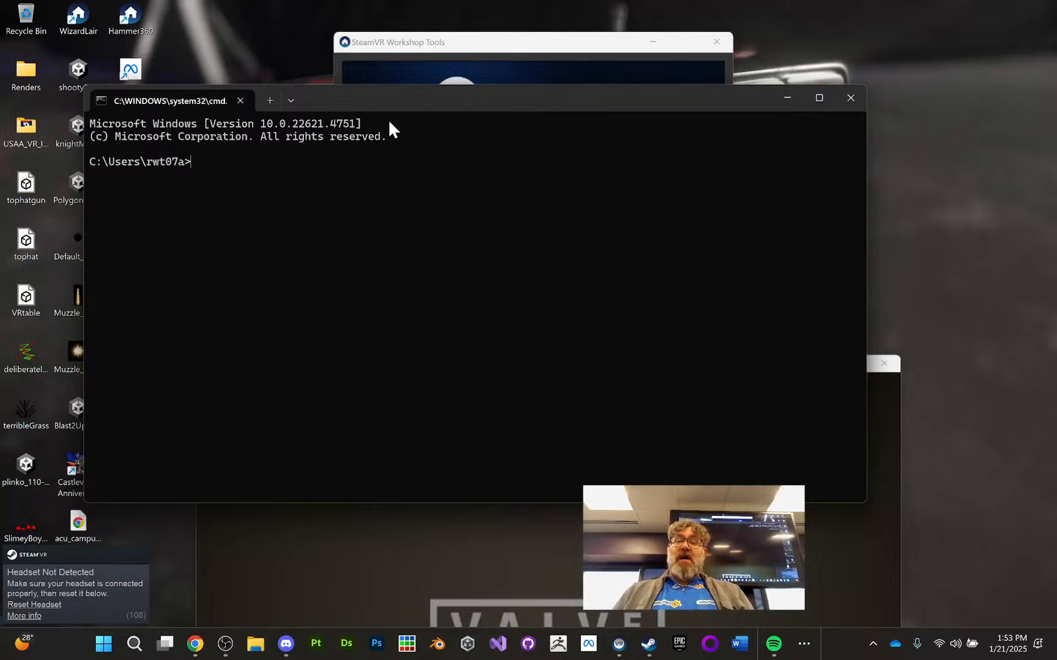
pyautogui.write('"C:\\Program Files (x86)\\Steam\\steamapps\\common\\SteamVR\\tools\\steamvr_environments\\game\\bin\\win64\\steamtours.exe" -addon leveltest2025 -vr -tools -toolsvr -destinations_workshop -useappid SteamVRAppID -vconport 29009 -retail -disable_qaccessible')
# Step: Bring SteamVR Home into full view, check the open Asset Browser and close the running SteamVR Home window
pyautogui.click(482, 36)
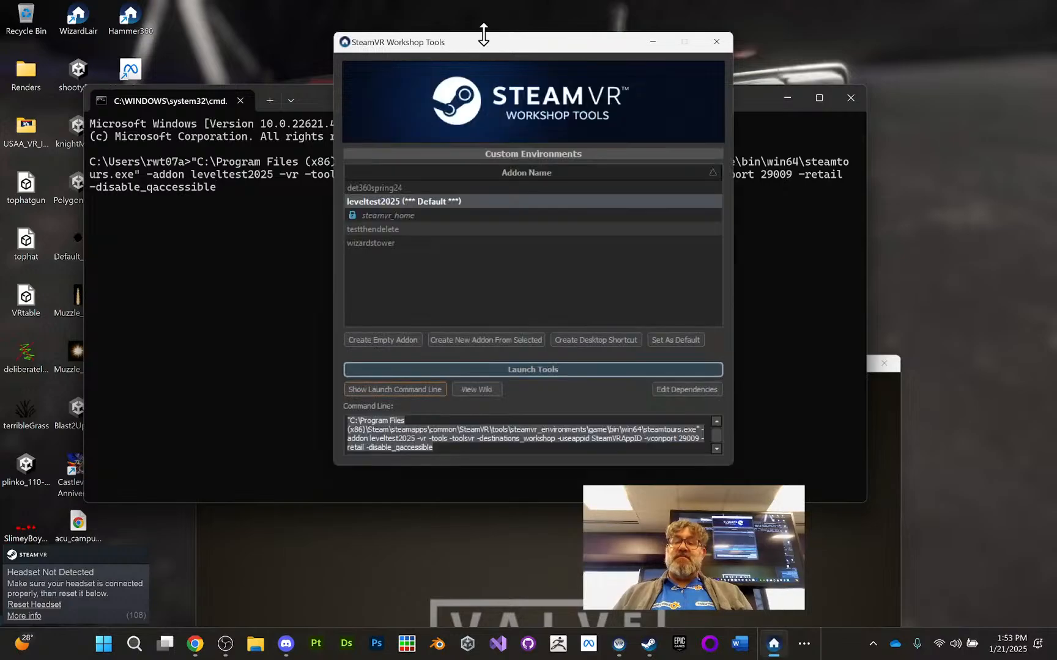
pyautogui.click(312, 577)
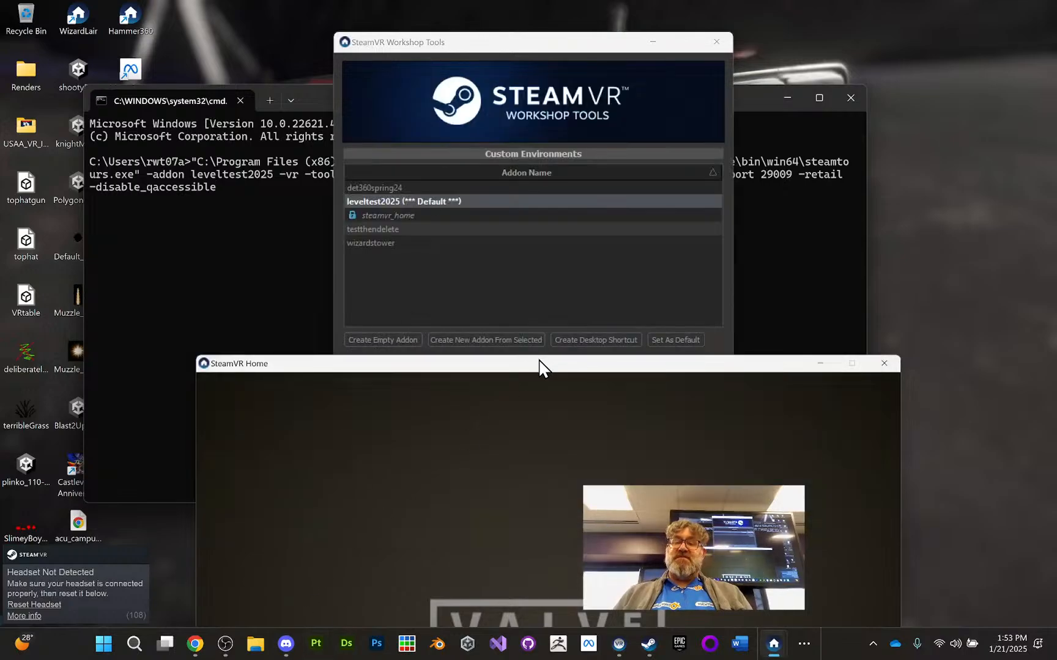
pyautogui.moveTo(539, 366); pyautogui.dragTo(514, 57)
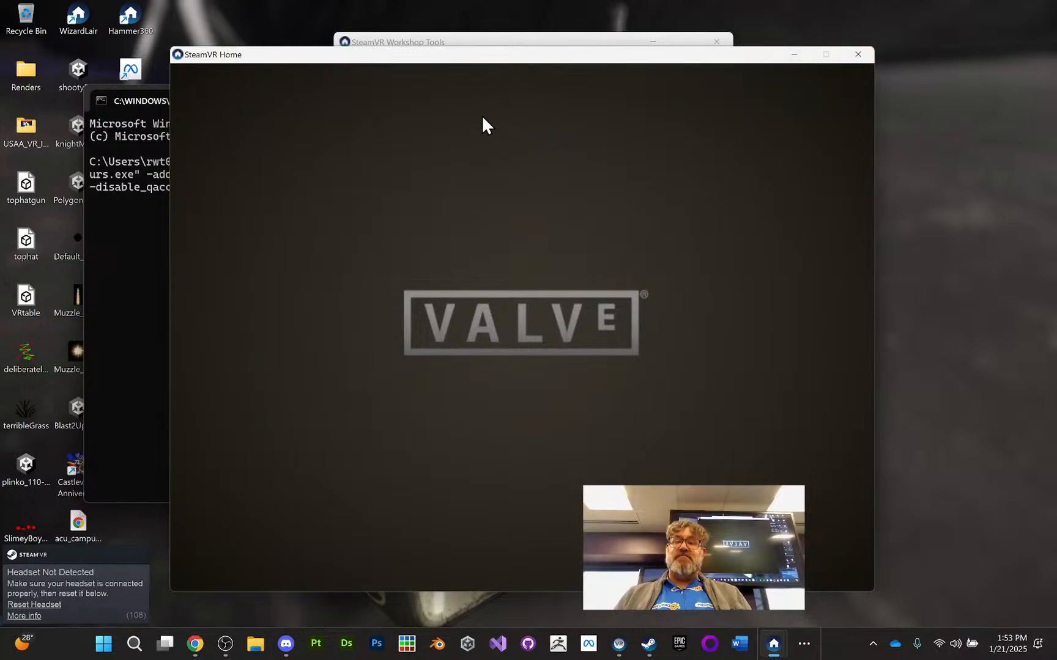
pyautogui.moveTo(774, 652)
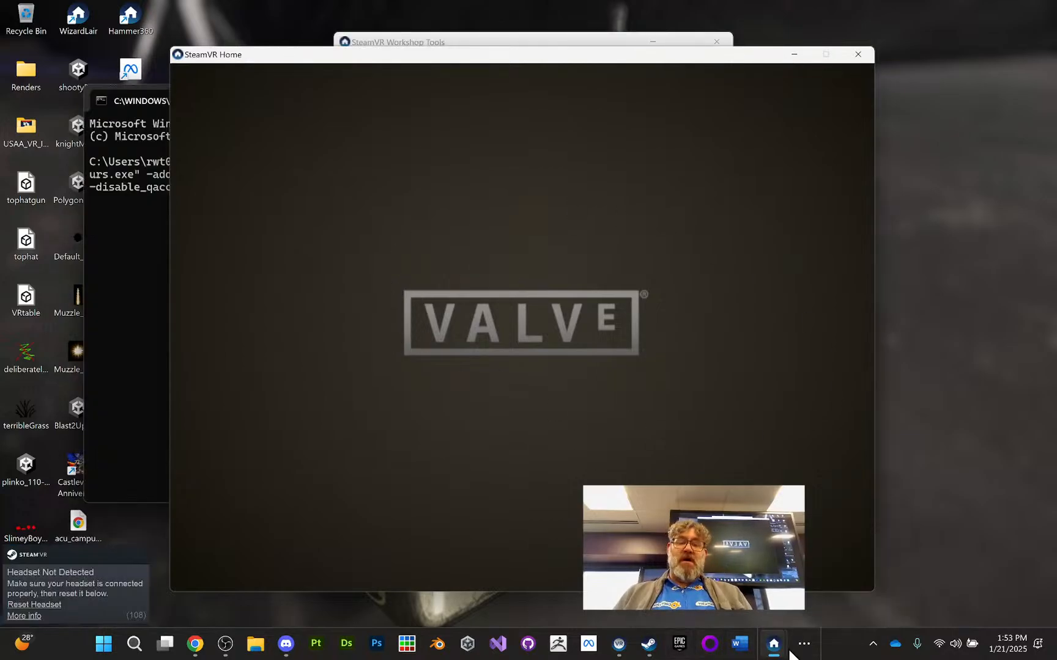
pyautogui.click(803, 607)
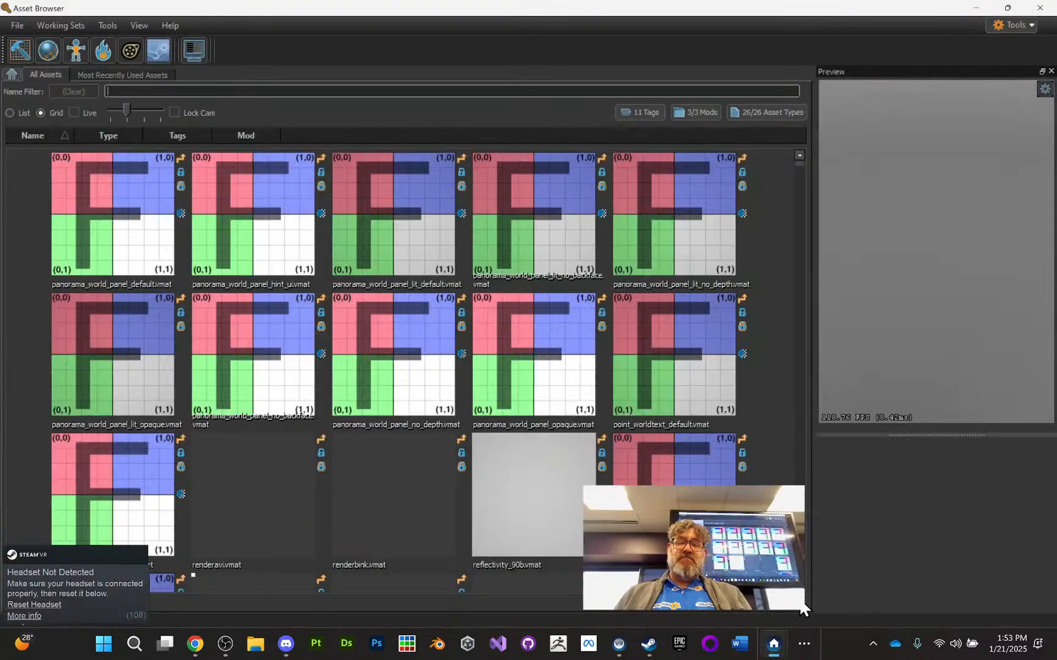
pyautogui.click(774, 648)
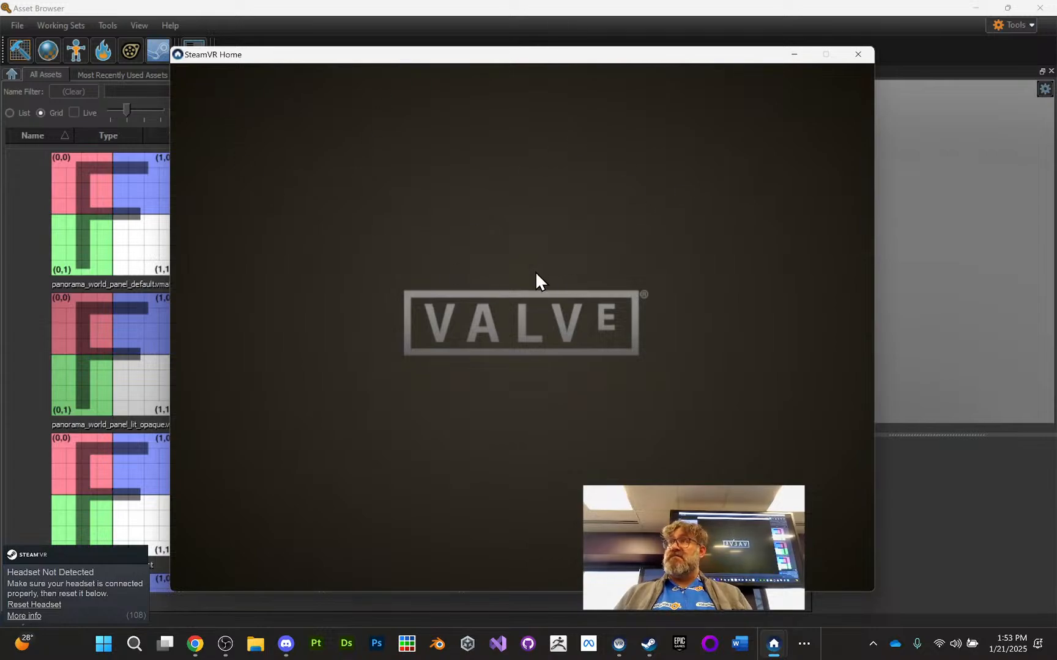
pyautogui.click(859, 54)
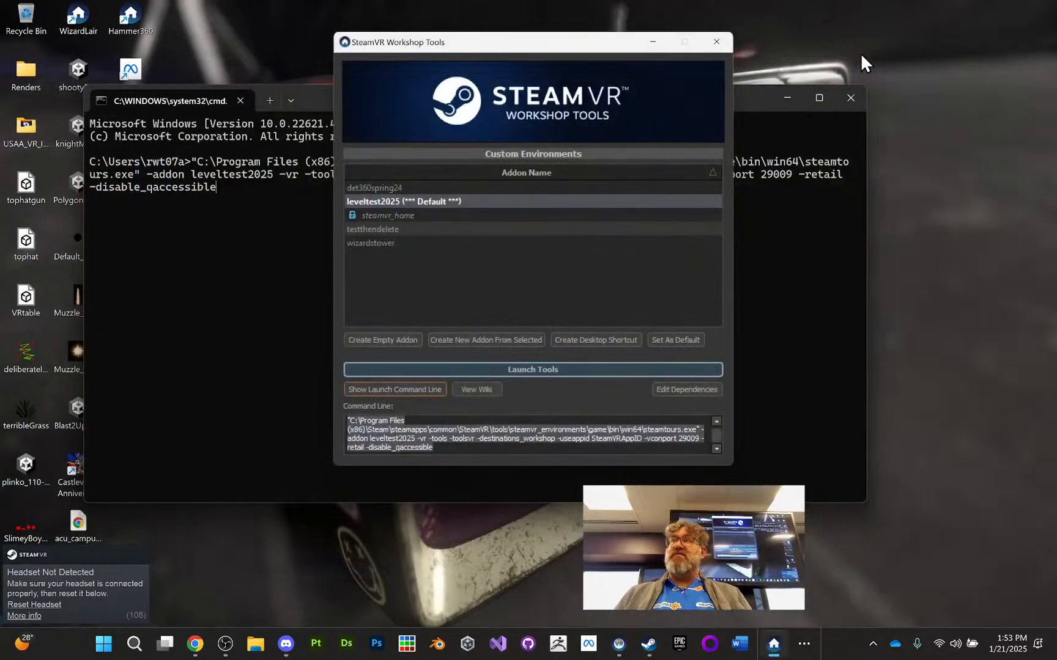
pyautogui.click(265, 195)
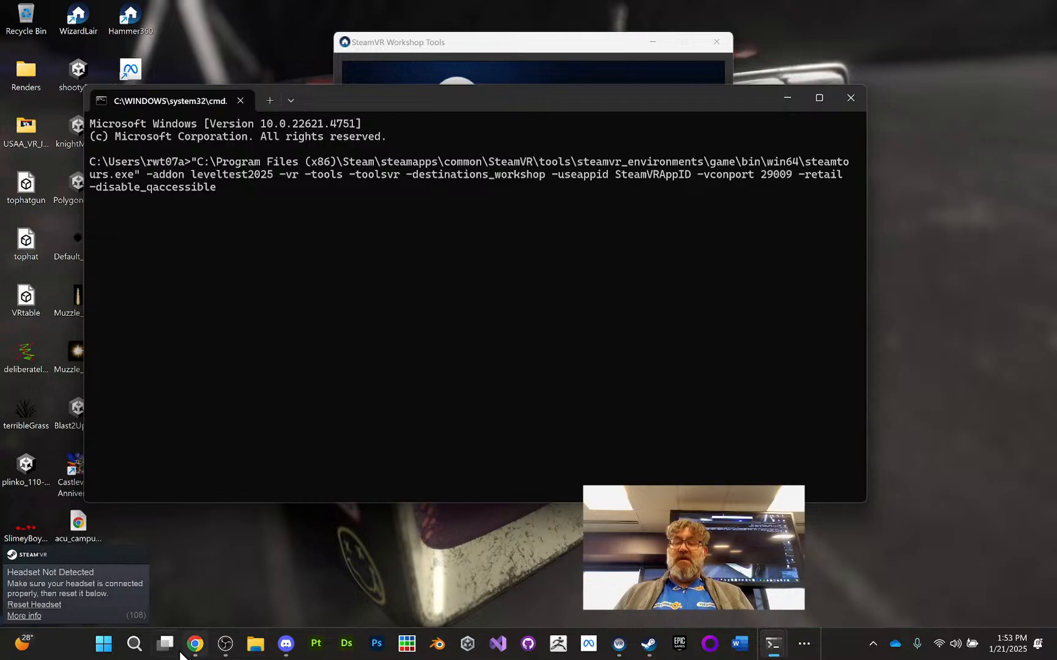
pyautogui.press('s')
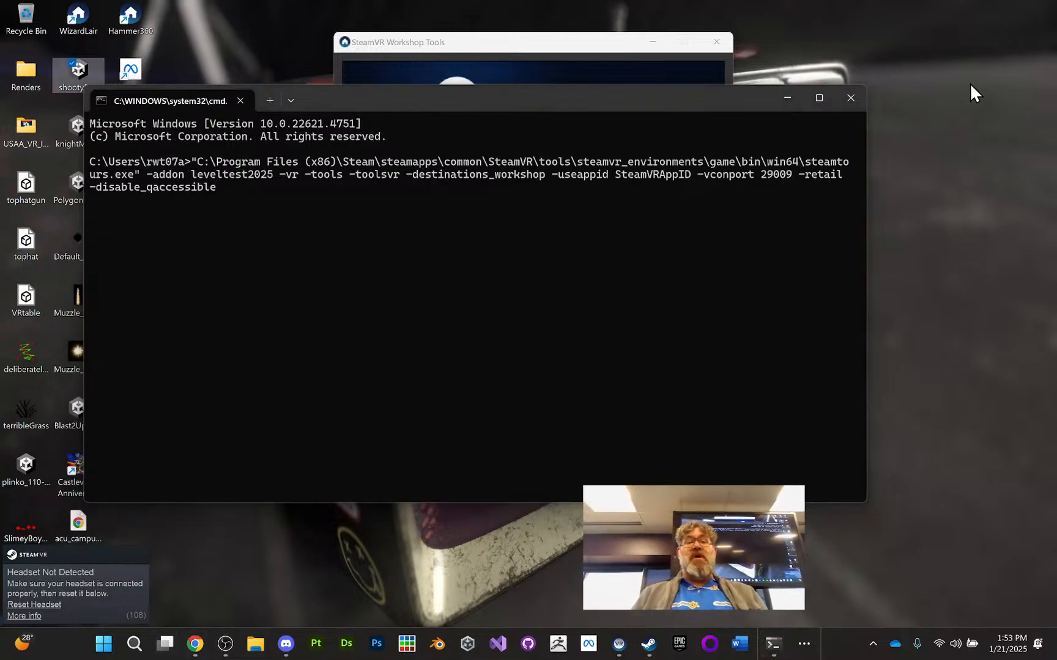
pyautogui.click(941, 85)
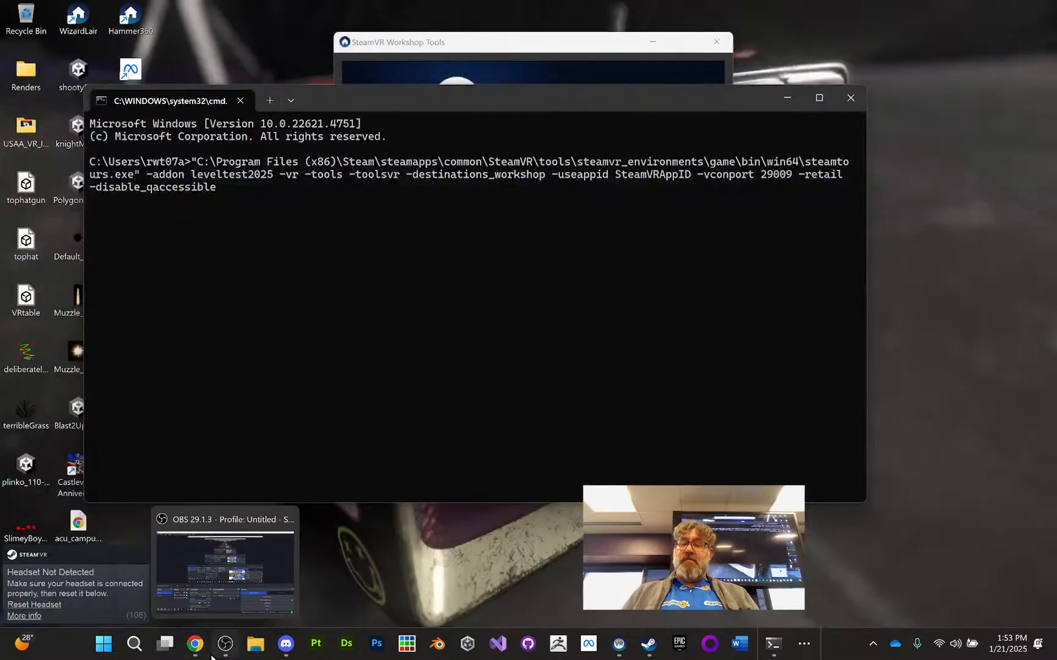
# Step: Switch to the course page in the browser and examine the instructions for creating a desktop shortcut from the launch command
pyautogui.click(194, 643)
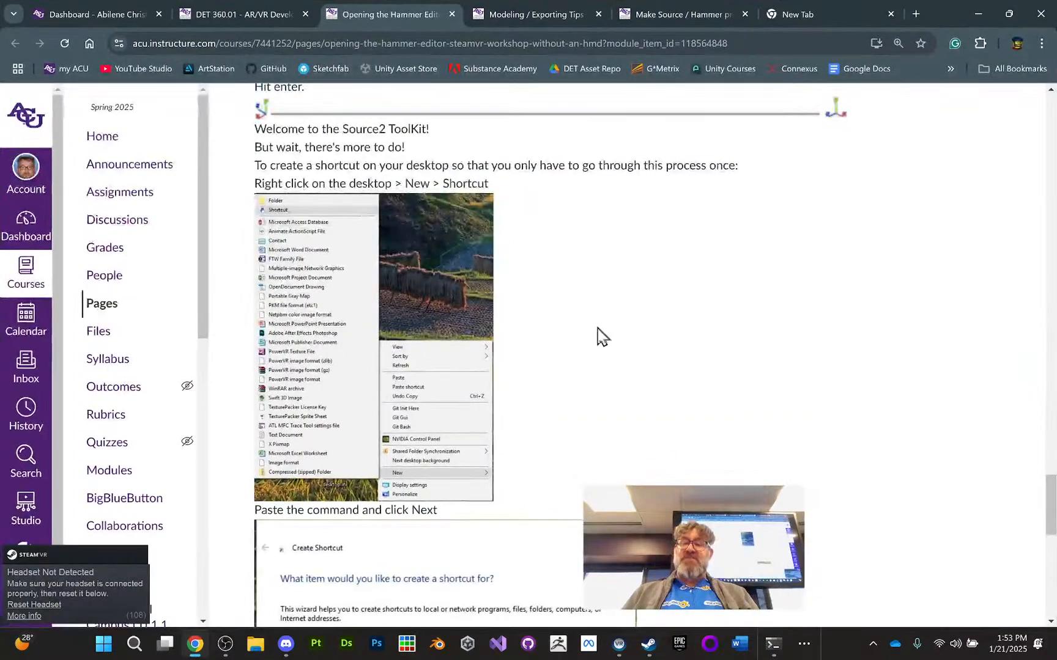
pyautogui.scroll(-5, 600, 335)
pyautogui.scroll(-2, 617, 361)
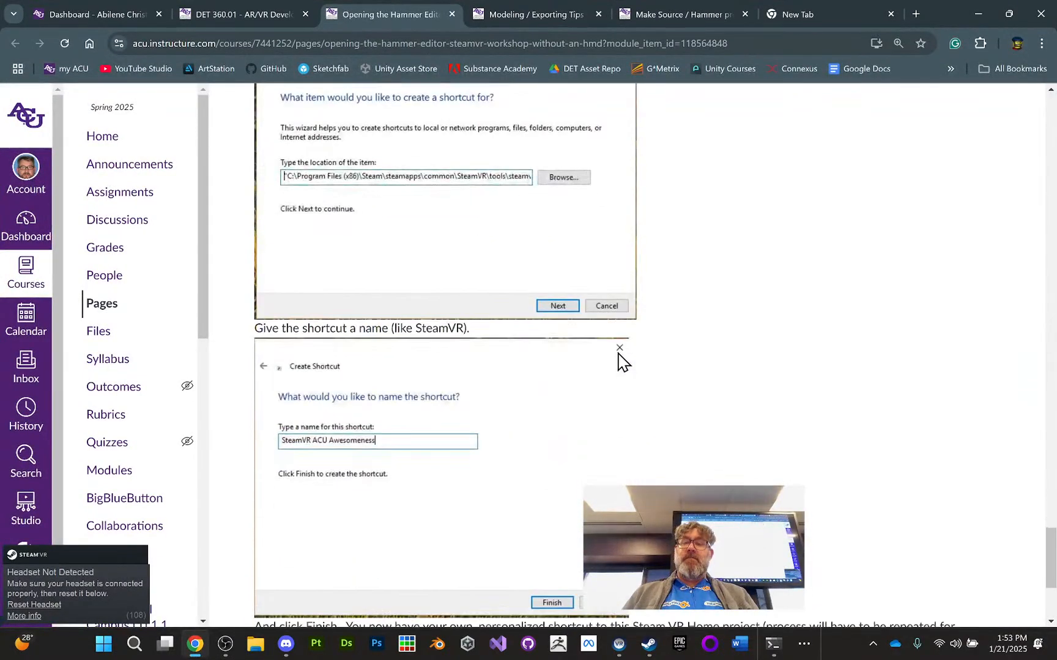
pyautogui.scroll(10, 617, 358)
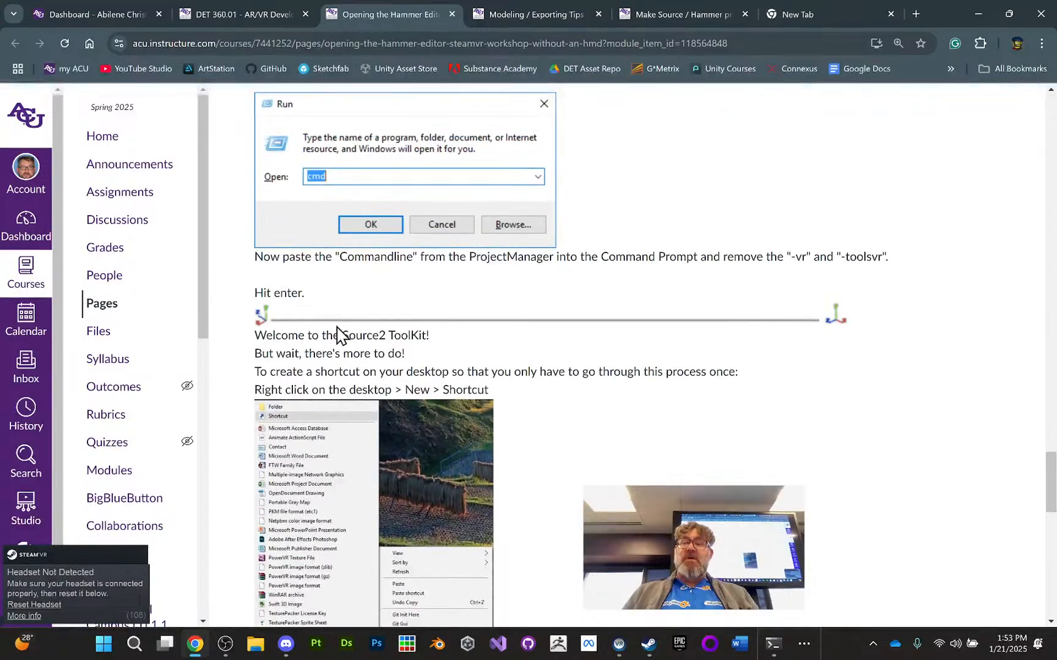
pyautogui.moveTo(262, 354); pyautogui.dragTo(405, 355)
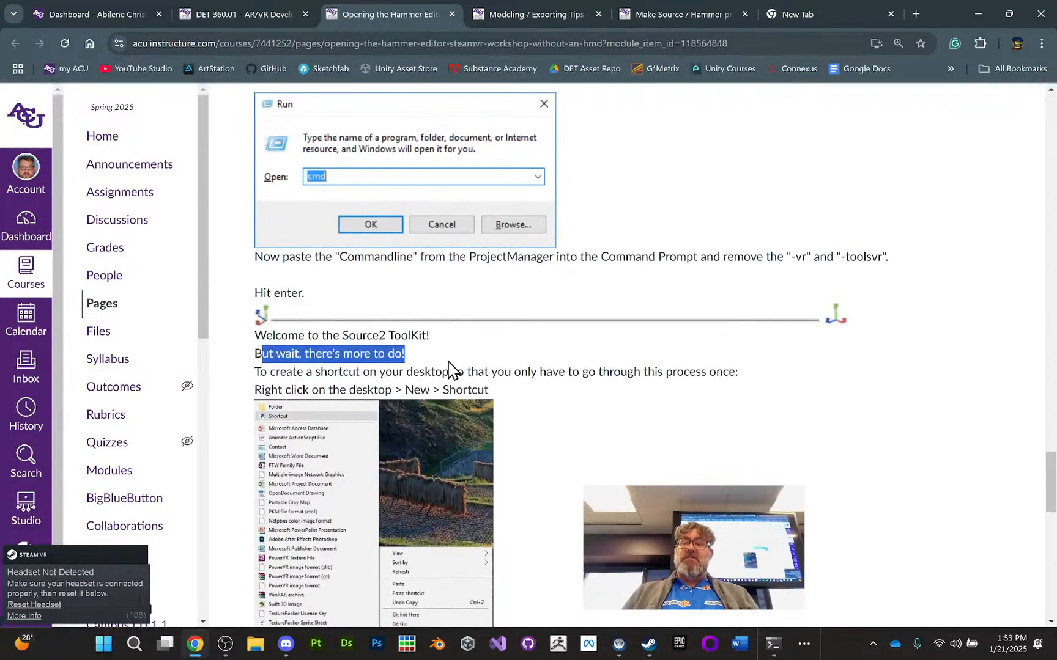
pyautogui.click(462, 372)
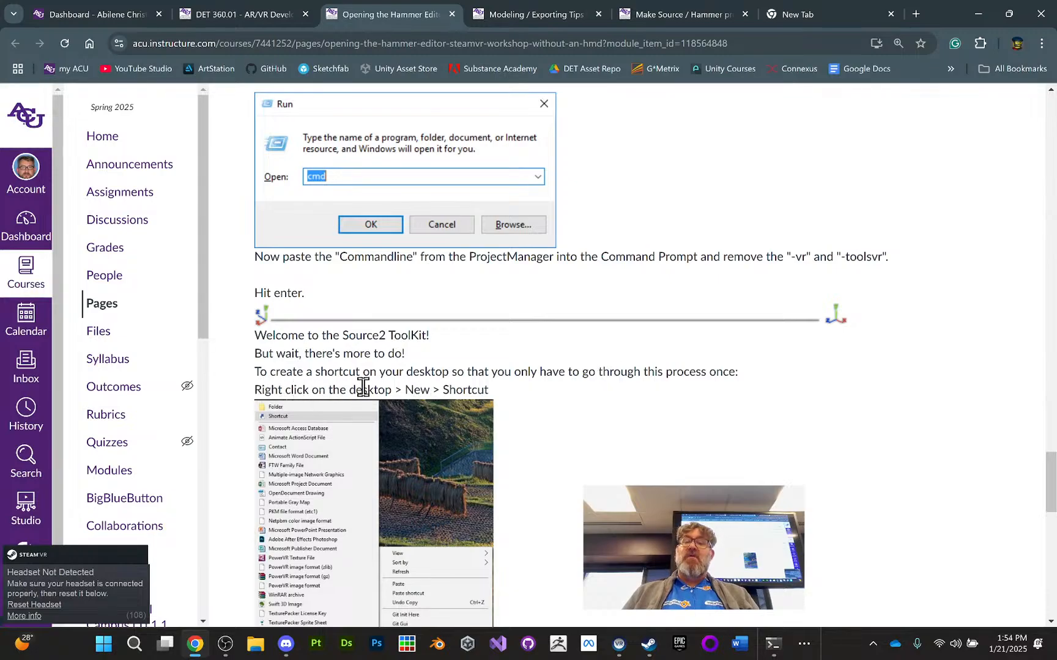
pyautogui.scroll(-3, 524, 421)
pyautogui.scroll(-3, 524, 421)
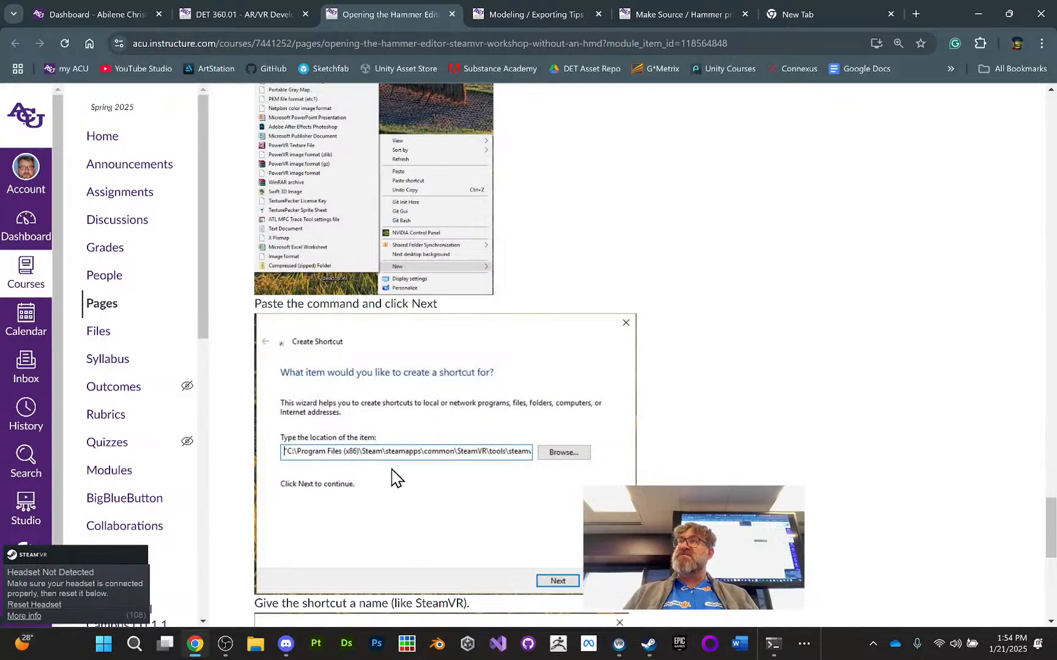
pyautogui.scroll(-3, 427, 478)
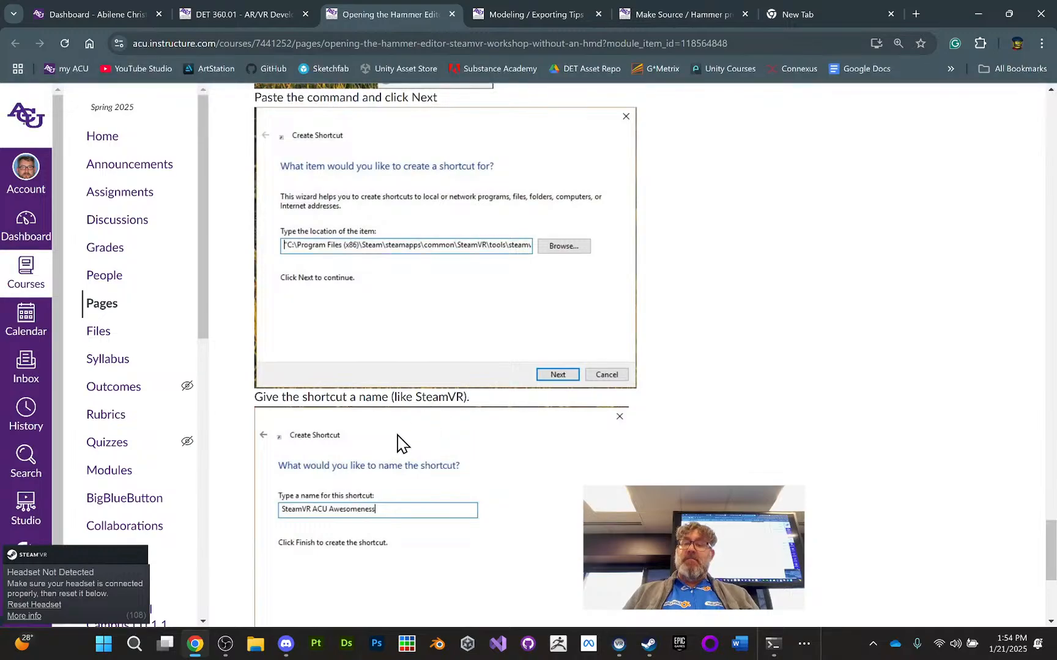
pyautogui.scroll(-3, 403, 437)
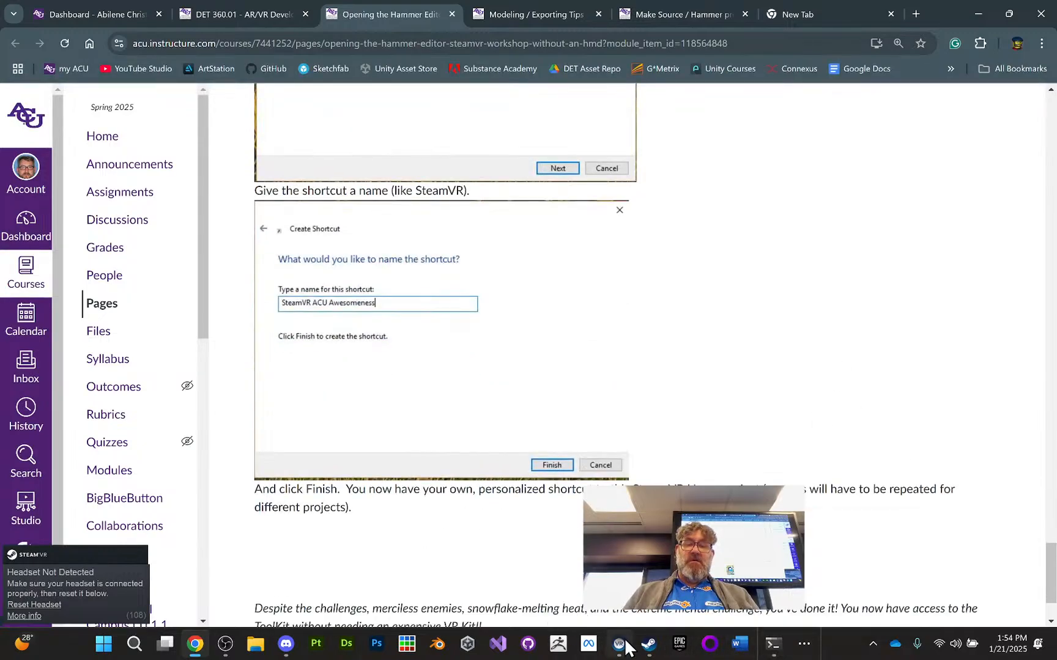
# Step: Switch to the Command Prompt and delete the -toolsvr option from the pasted leveltest2025 launch command
pyautogui.moveTo(785, 648)
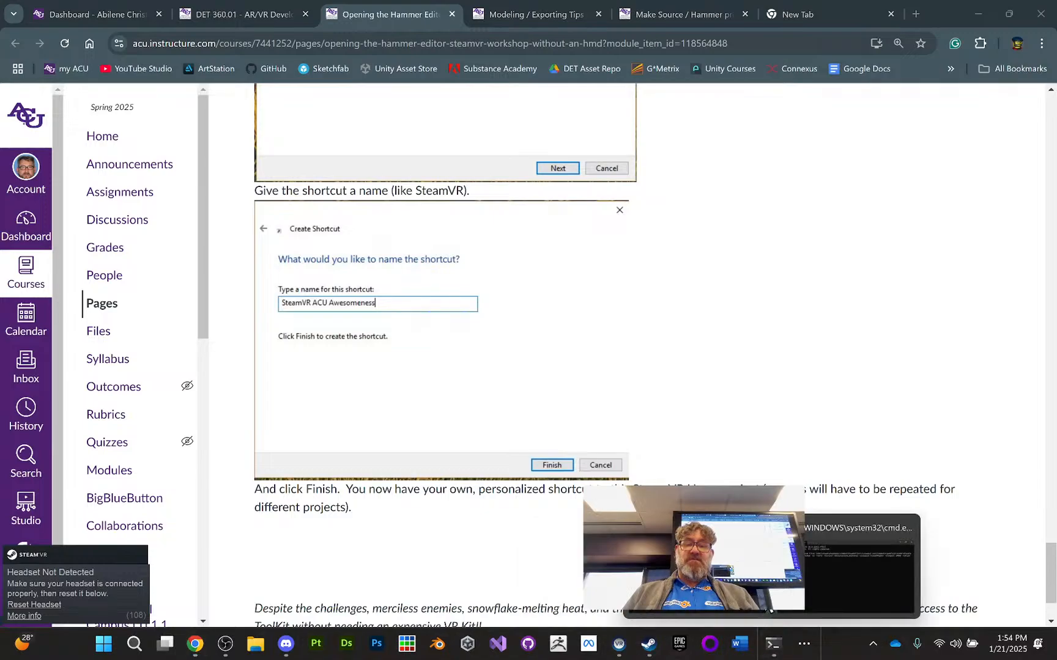
pyautogui.moveTo(806, 569)
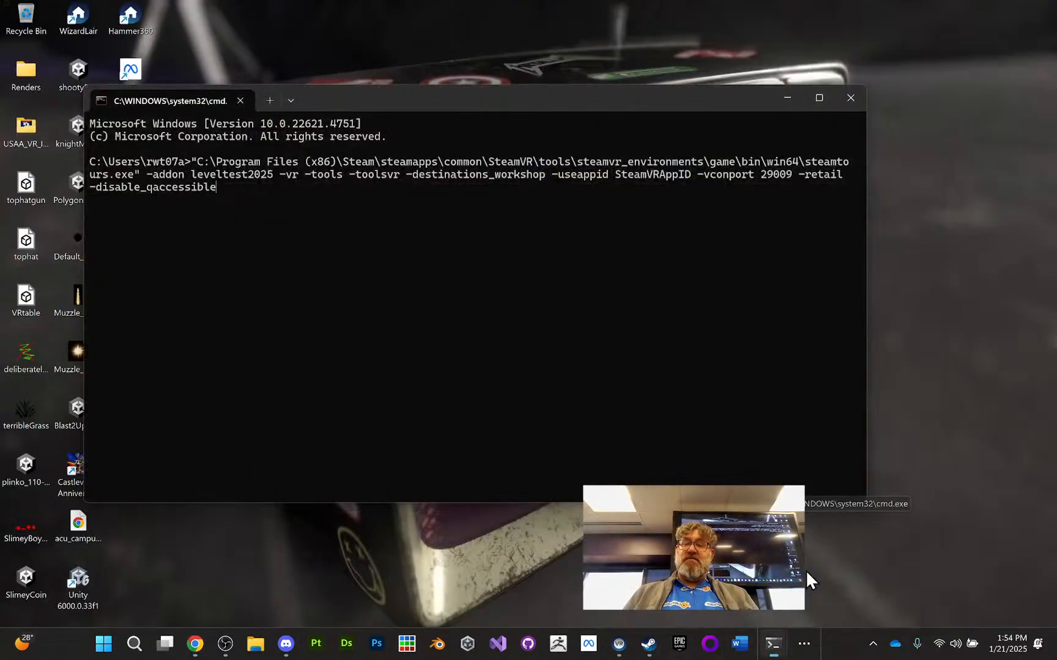
pyautogui.click(806, 570)
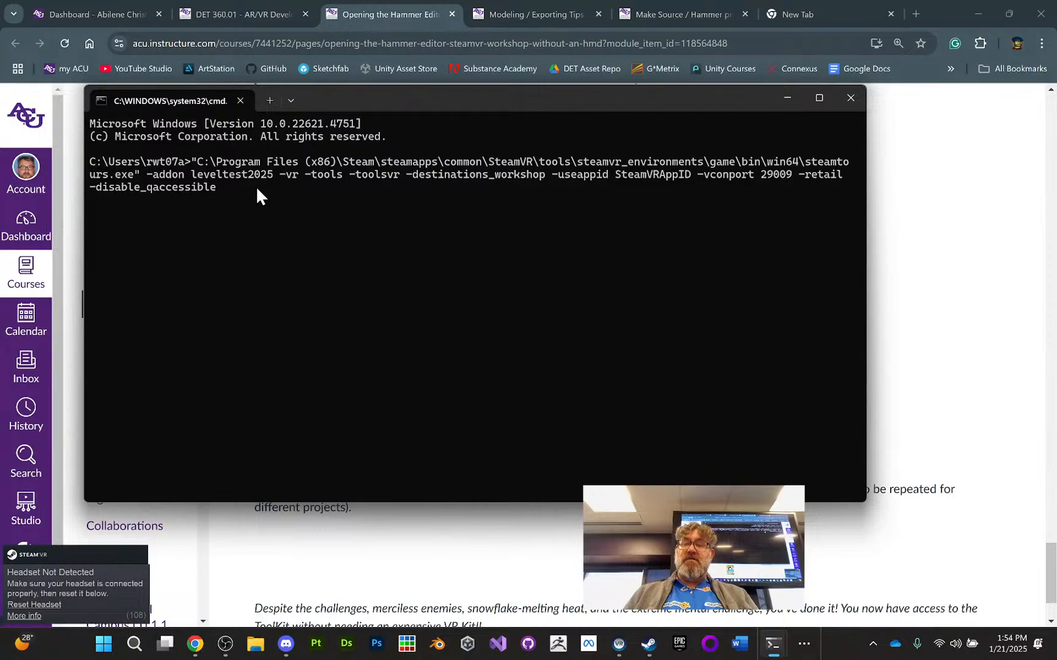
pyautogui.press('Left')
pyautogui.press('Left')
pyautogui.press('Left')
pyautogui.press('Left')
pyautogui.press('Left')
pyautogui.press('Left')
pyautogui.press('Left')
pyautogui.press('Left')
pyautogui.press('Left')
pyautogui.press('Left')
pyautogui.press('Left')
pyautogui.press('Left')
pyautogui.press('Left')
pyautogui.press('Left')
pyautogui.press('Left')
pyautogui.press('Left')
pyautogui.press('Left')
pyautogui.press('Left')
pyautogui.press('Left')
pyautogui.press('Left')
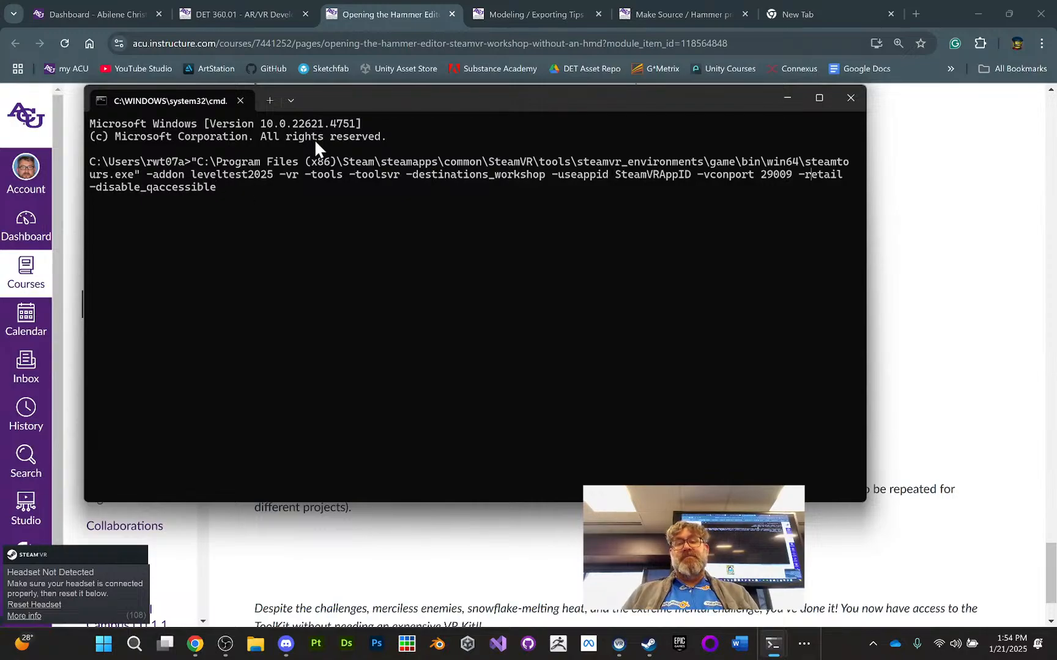
pyautogui.press('Left')
pyautogui.press('Left')
pyautogui.press('Left')
pyautogui.press('Left')
pyautogui.press('Left')
pyautogui.press('Left')
pyautogui.press('Left')
pyautogui.press('Left')
pyautogui.press('Left')
pyautogui.press('Left')
pyautogui.press('Left')
pyautogui.press('Left')
pyautogui.press('Left')
pyautogui.press('Left')
pyautogui.press('Left')
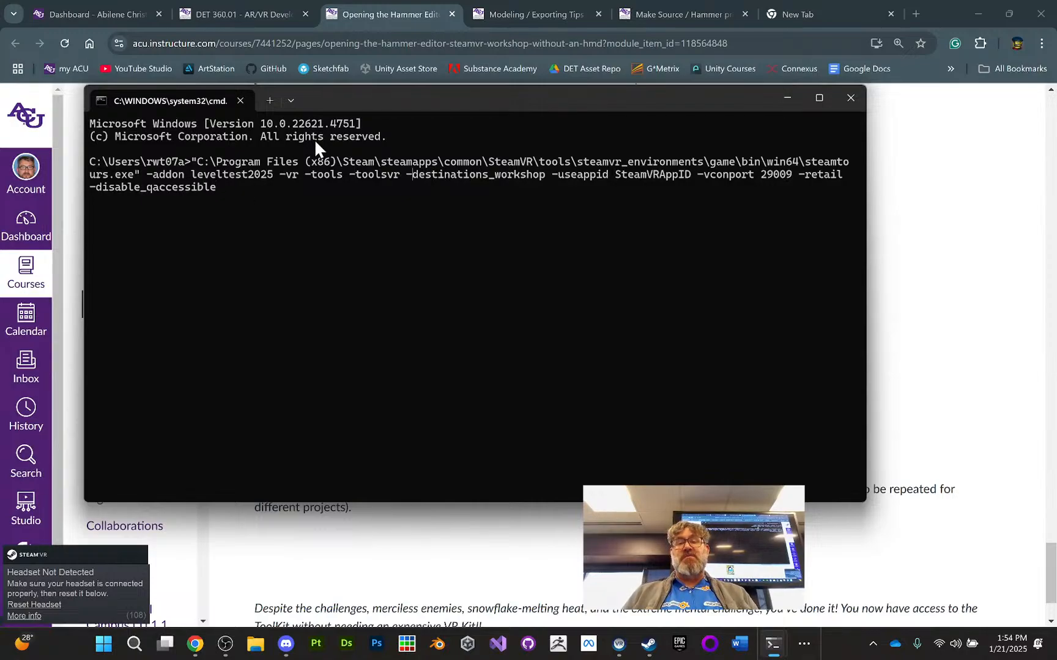
pyautogui.press('Left')
pyautogui.press('Left')
pyautogui.press('BackSpace')
pyautogui.press('BackSpace')
pyautogui.press('BackSpace')
pyautogui.press('BackSpace')
pyautogui.press('BackSpace')
pyautogui.press('BackSpace')
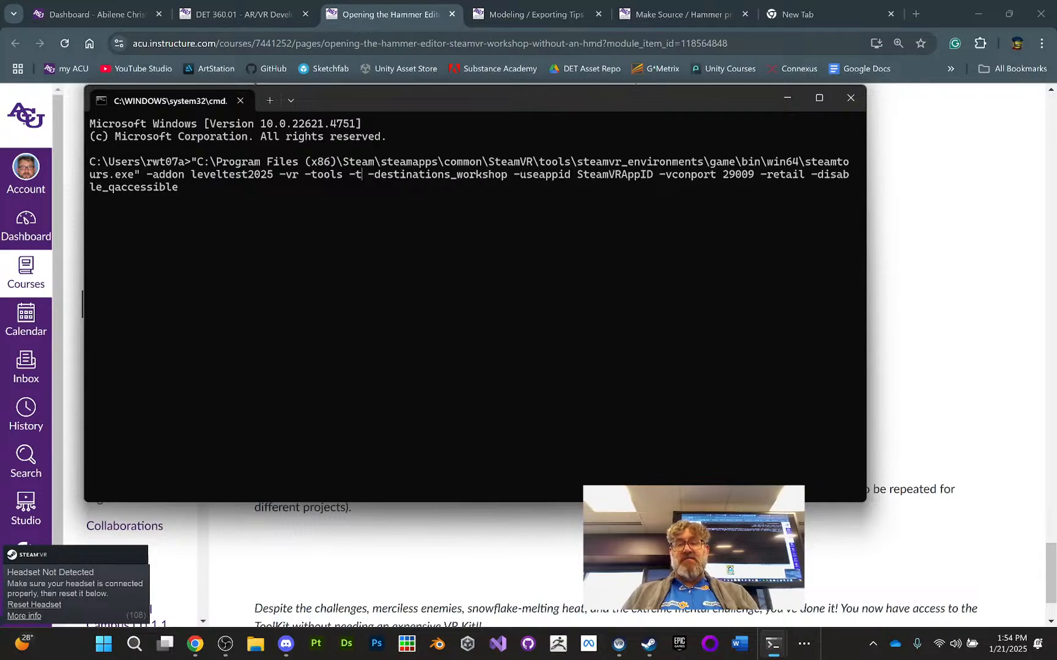
pyautogui.press('BackSpace')
pyautogui.press('BackSpace')
pyautogui.press('BackSpace')
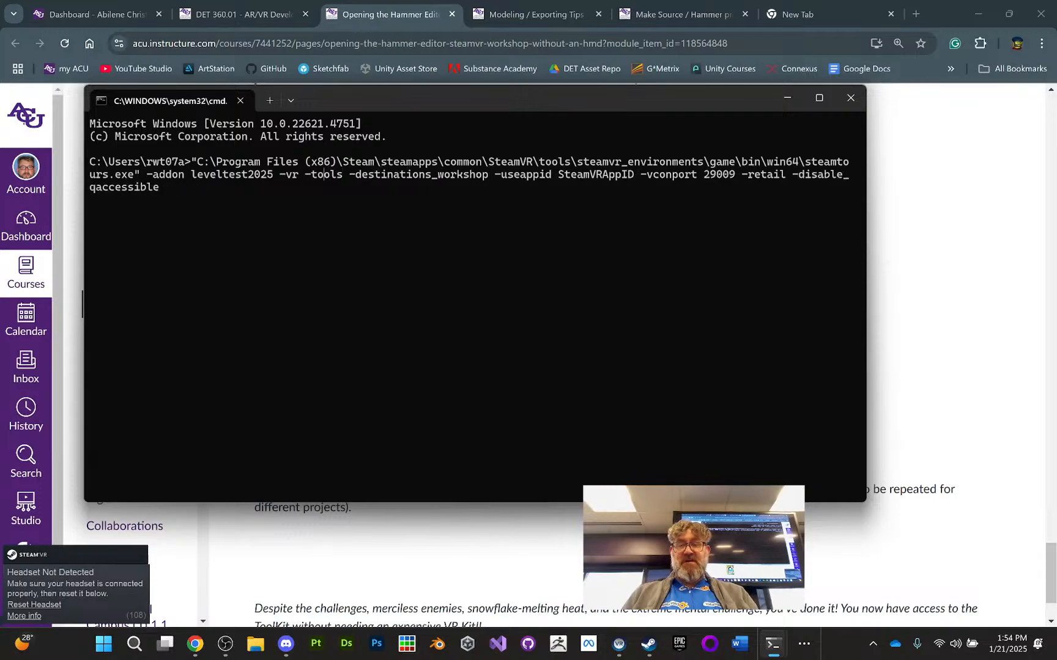
# Step: Delete the -vr option that follows leveltest2025 in the launch command
pyautogui.press('BackSpace')
pyautogui.press('BackSpace')
pyautogui.press('BackSpace')
pyautogui.press('BackSpace')
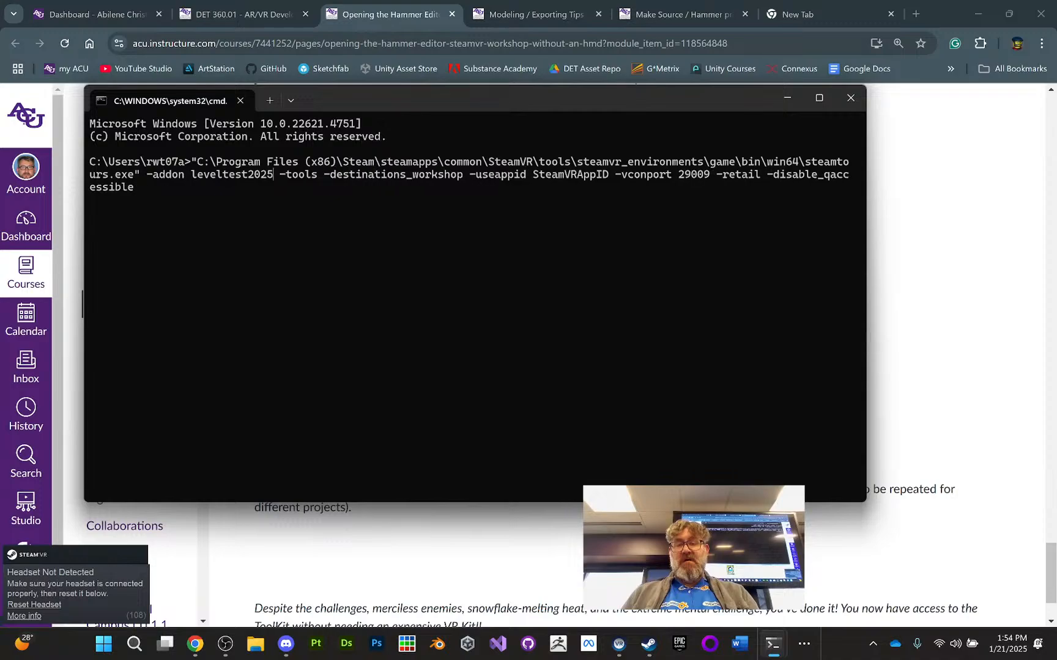
# Step: Copy the whole edited leveltest2025 launch command from the Command Prompt, without the prompt path
pyautogui.moveTo(190, 160); pyautogui.dragTo(187, 193)
pyautogui.click(207, 161)
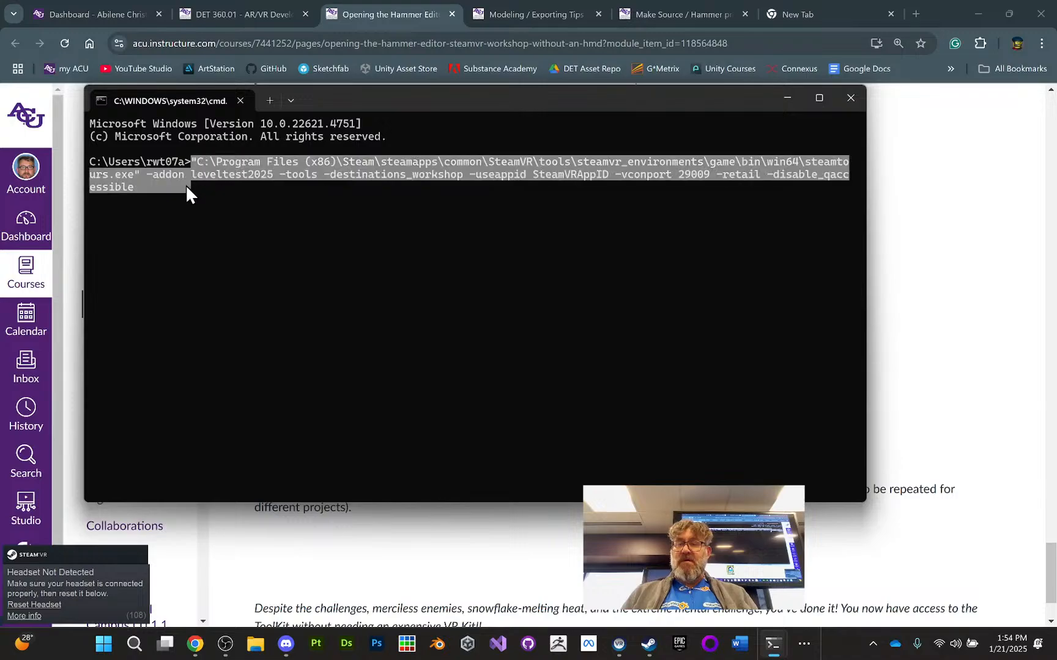
pyautogui.hotkey('ctrl', 'c')
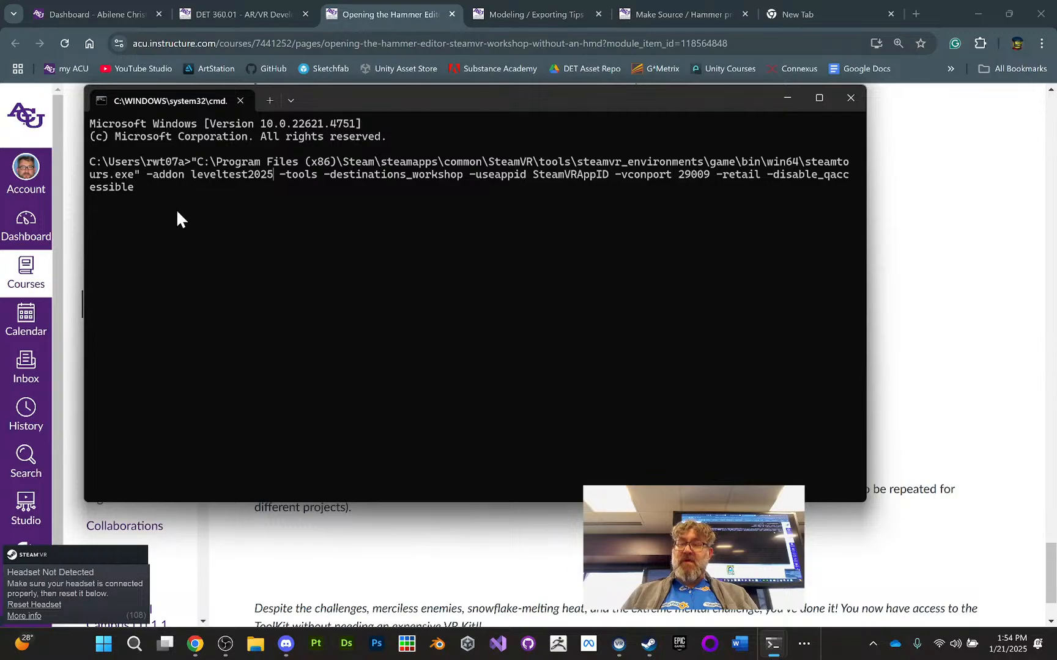
# Step: Uncover the desktop and start a new desktop shortcut with the copied launch command as its item location
pyautogui.click(977, 13)
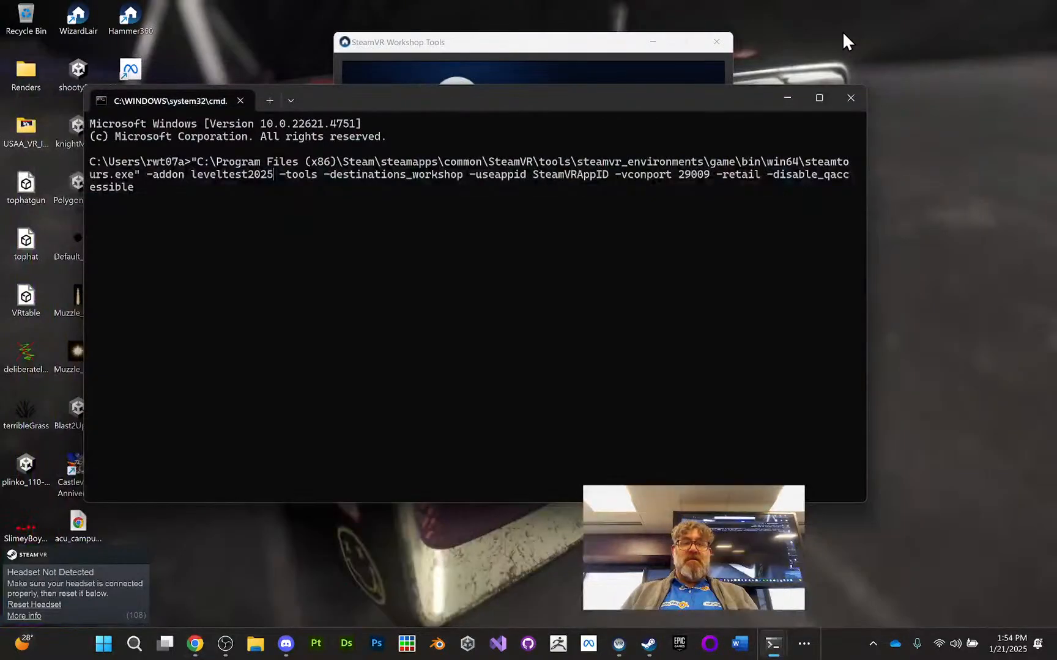
pyautogui.moveTo(707, 108); pyautogui.dragTo(619, 285)
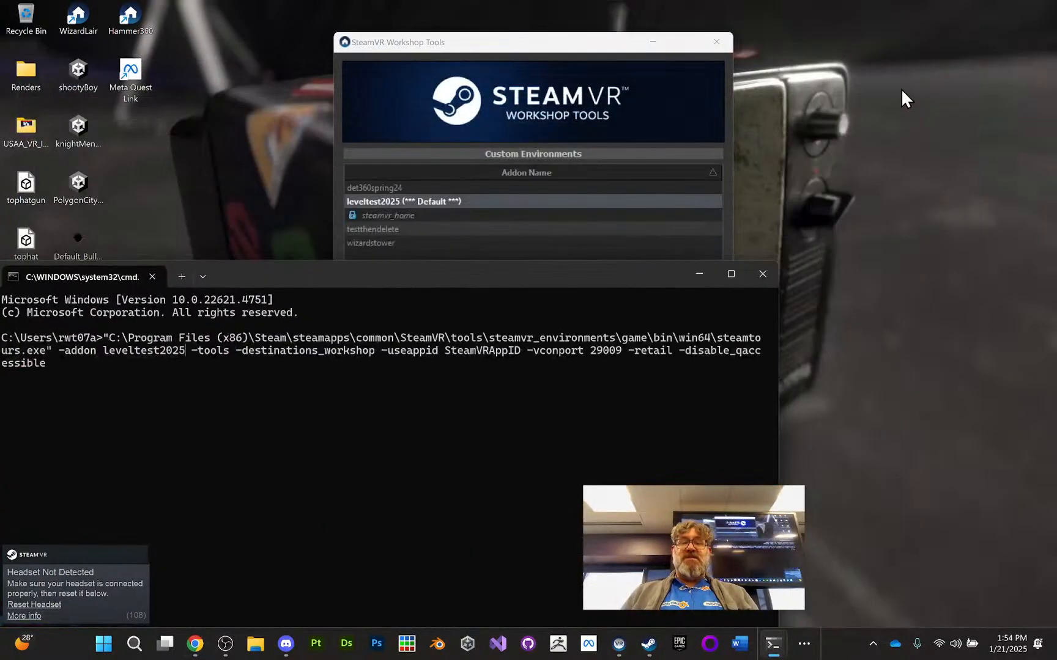
pyautogui.rightClick(882, 90)
pyautogui.moveTo(934, 179)
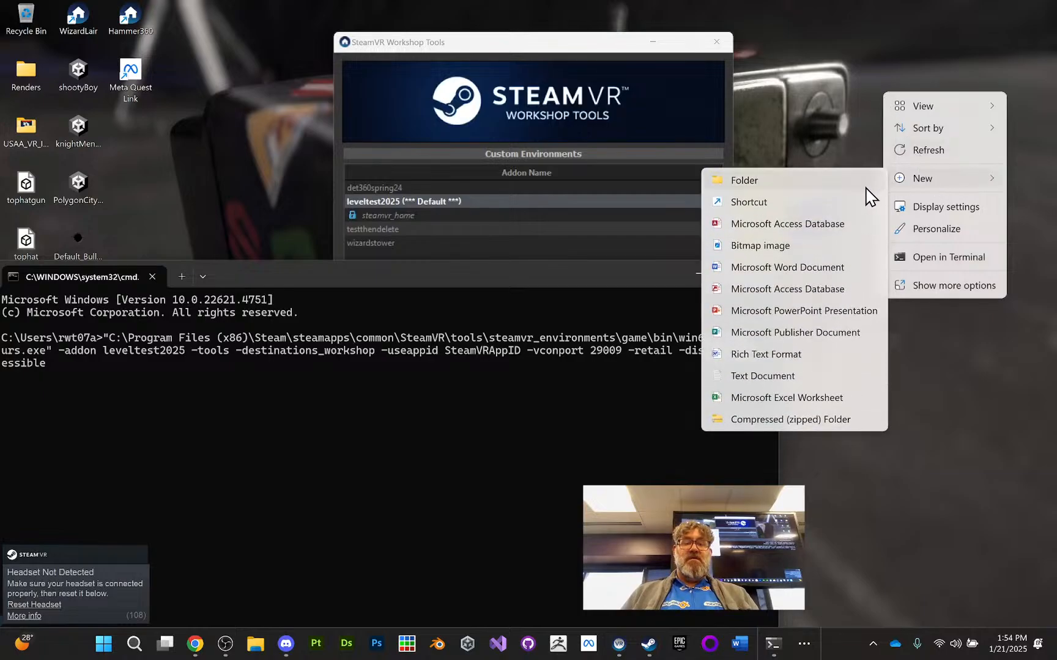
pyautogui.click(748, 202)
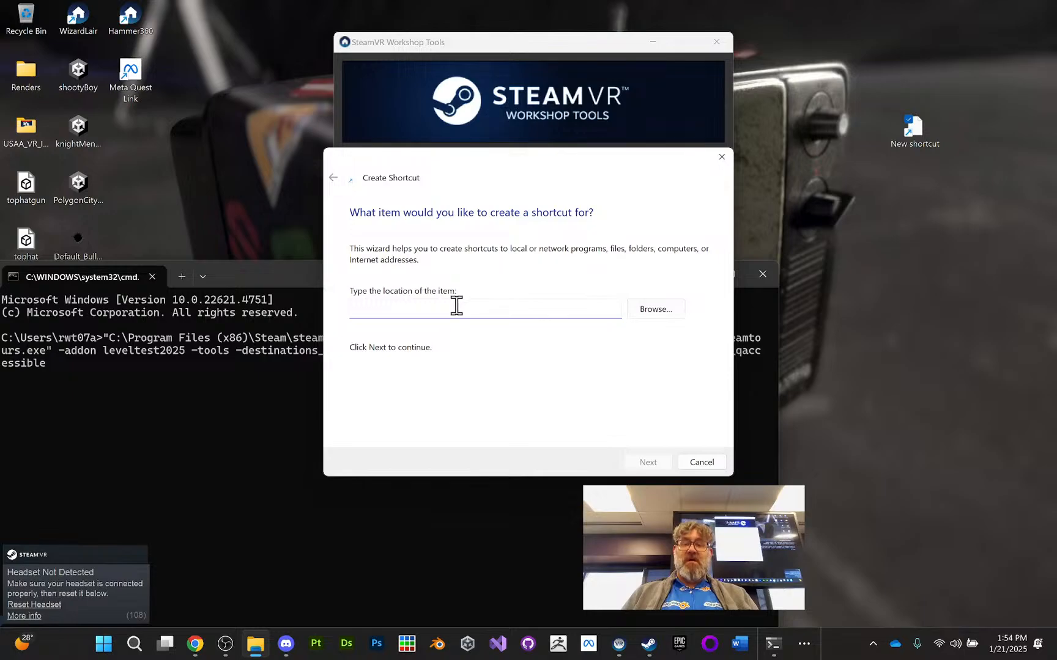
pyautogui.hotkey('ctrl', 'v')
pyautogui.moveTo(570, 313); pyautogui.dragTo(278, 318)
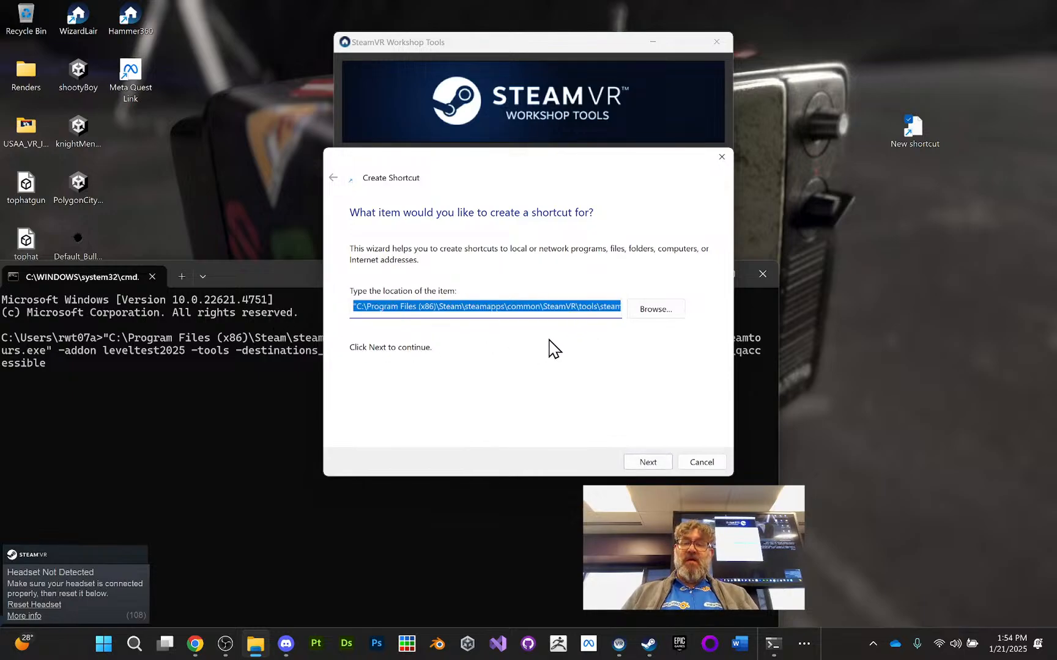
pyautogui.click(665, 464)
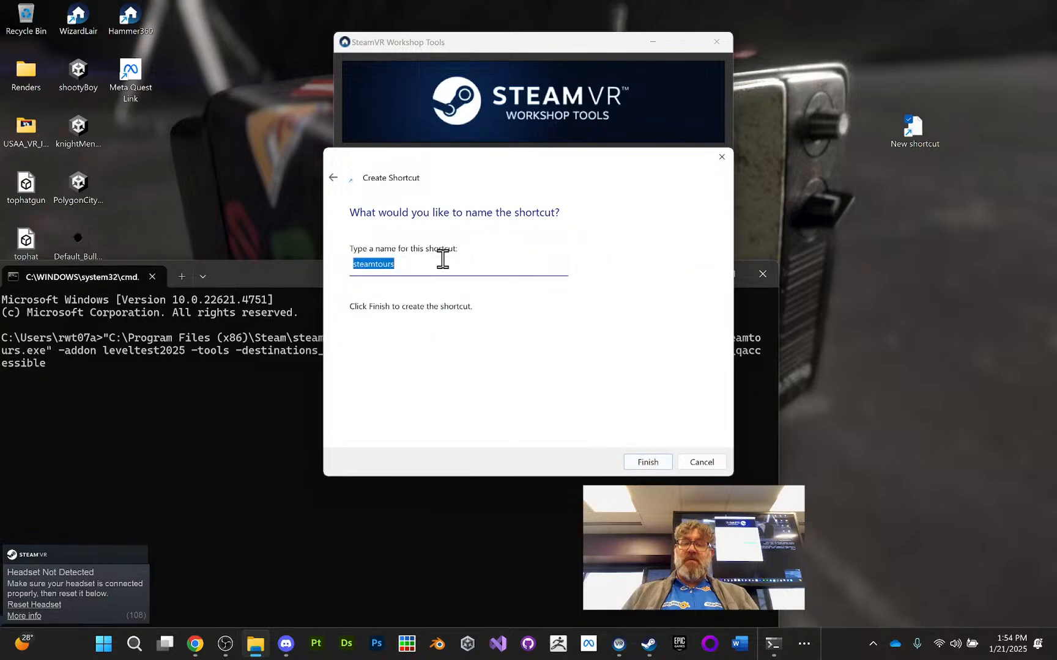
# Step: Name the shortcut 2025 Test Room, finish creating it and reposition its icon on the desktop
pyautogui.doubleClick(420, 263)
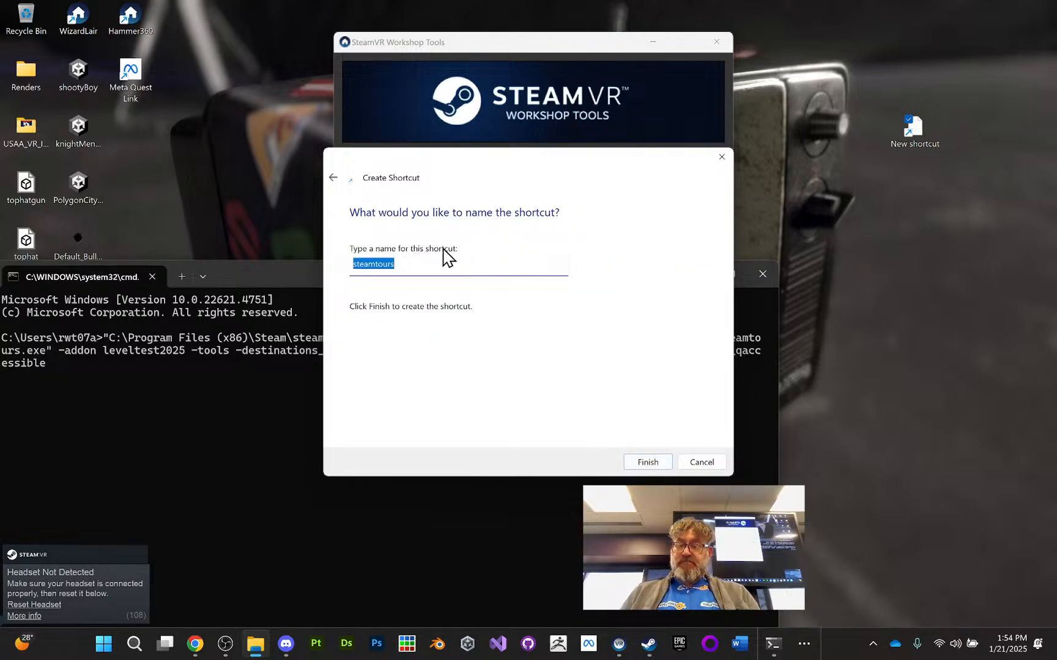
pyautogui.write('2025 ')
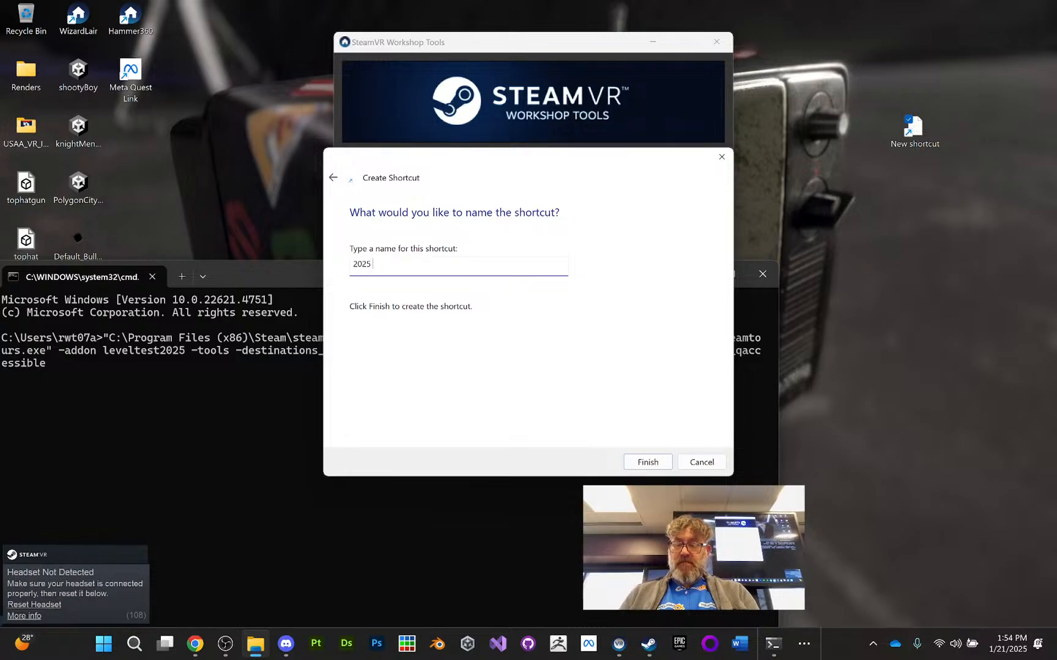
pyautogui.write('Test')
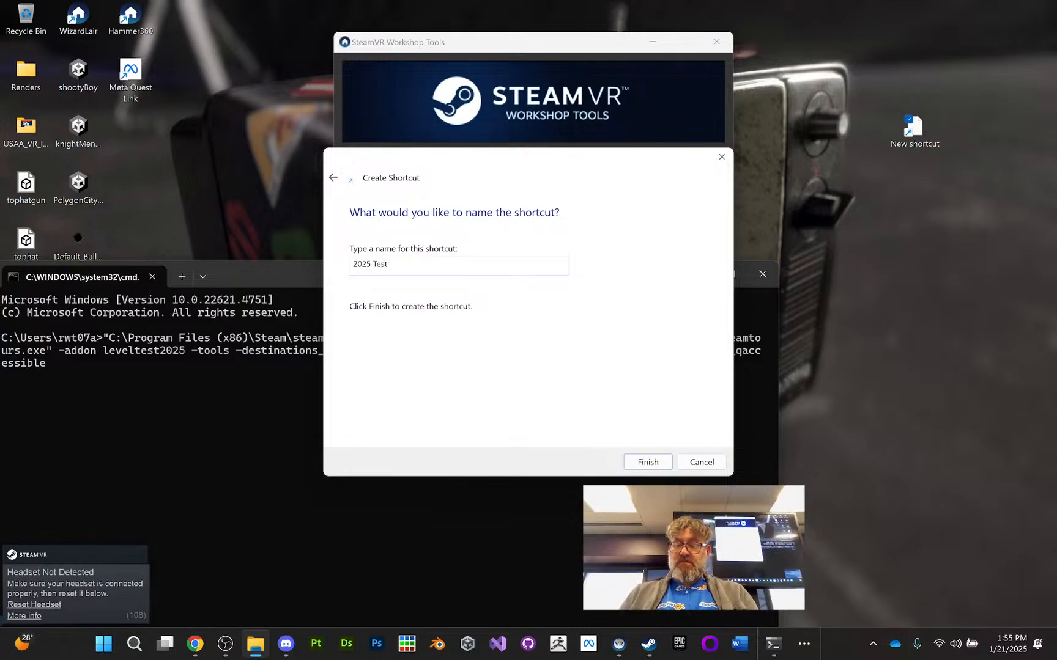
pyautogui.write(' Room')
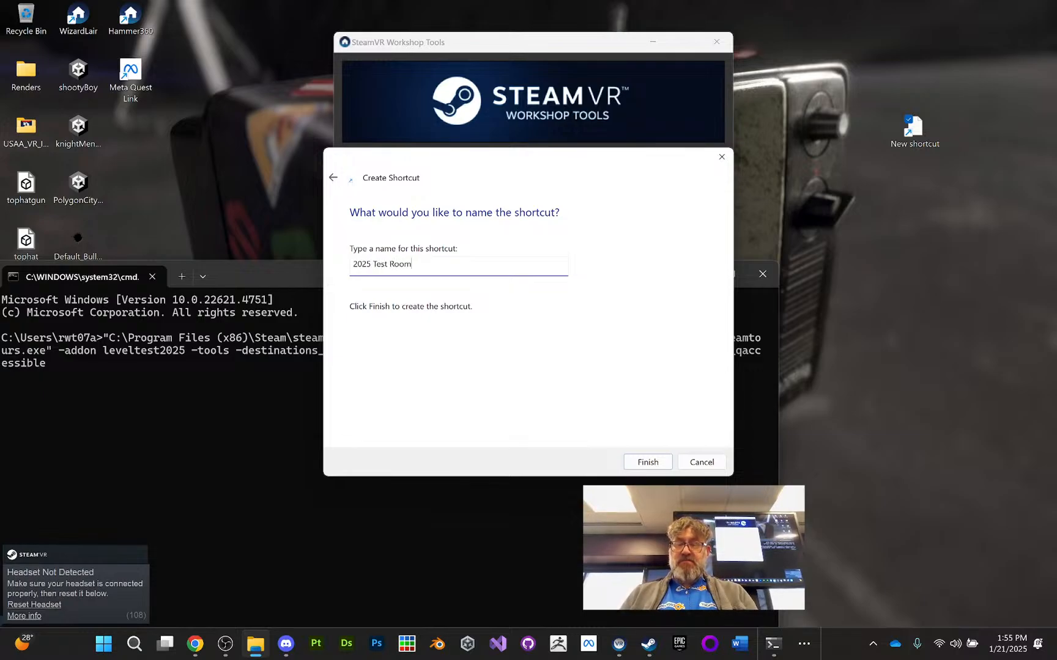
pyautogui.click(643, 463)
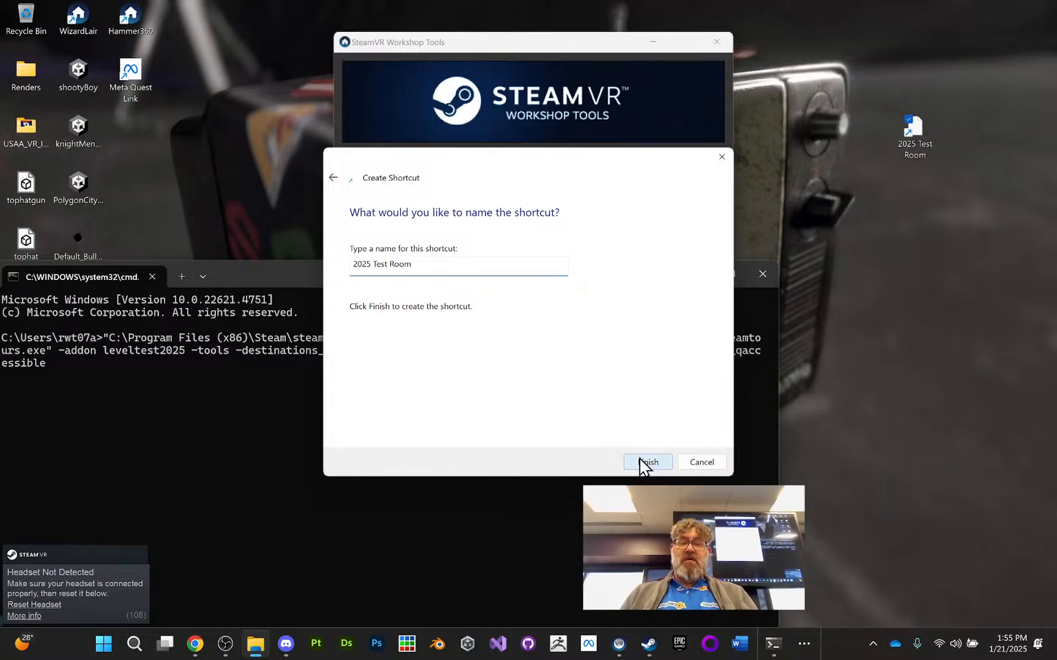
pyautogui.moveTo(931, 134); pyautogui.dragTo(980, 80)
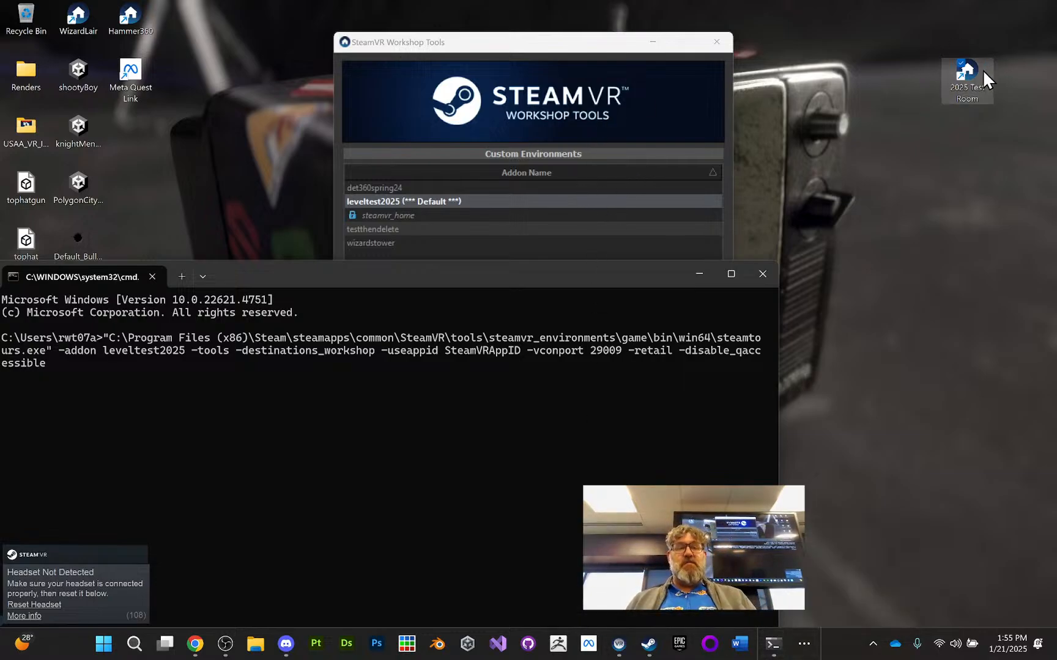
# Step: Launch the tools from the 2025 Test Room desktop shortcut, then minimize the Asset Browser
pyautogui.doubleClick(969, 81)
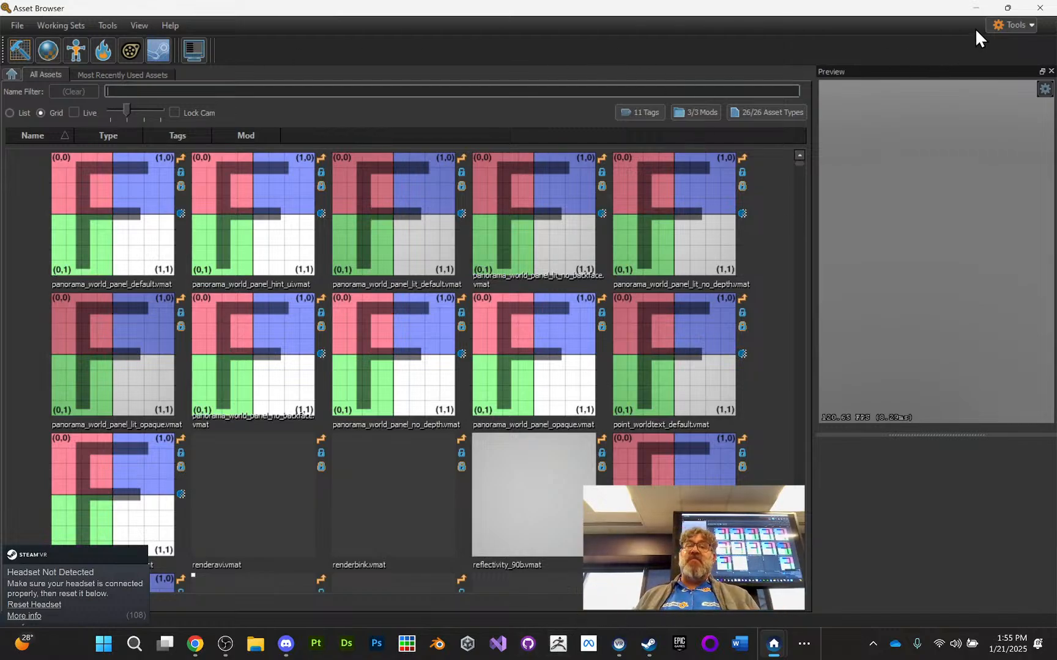
pyautogui.click(973, 9)
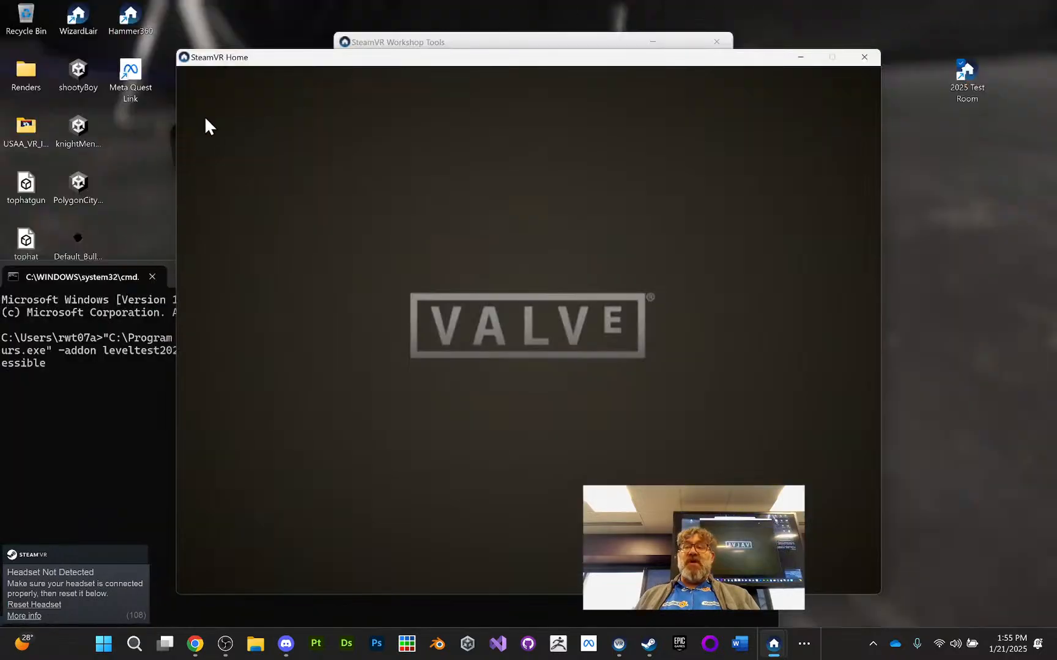
# Step: Bring SteamVR Workshop Tools forward and compare the launch command lines of the testthendelete and leveltest2025 addons
pyautogui.click(452, 43)
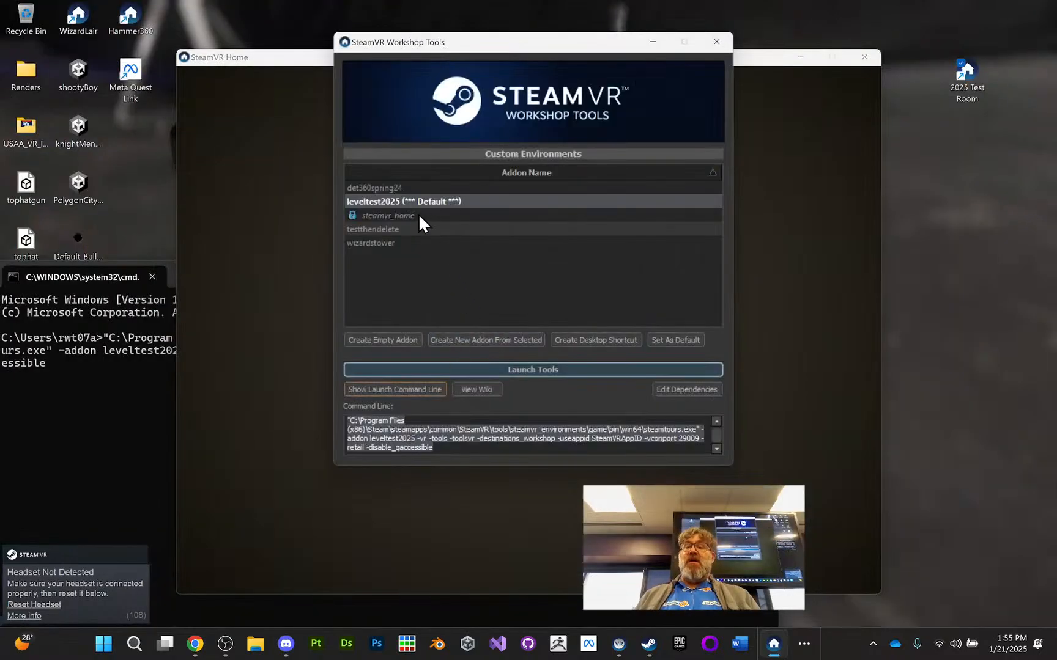
pyautogui.click(420, 242)
pyautogui.click(420, 229)
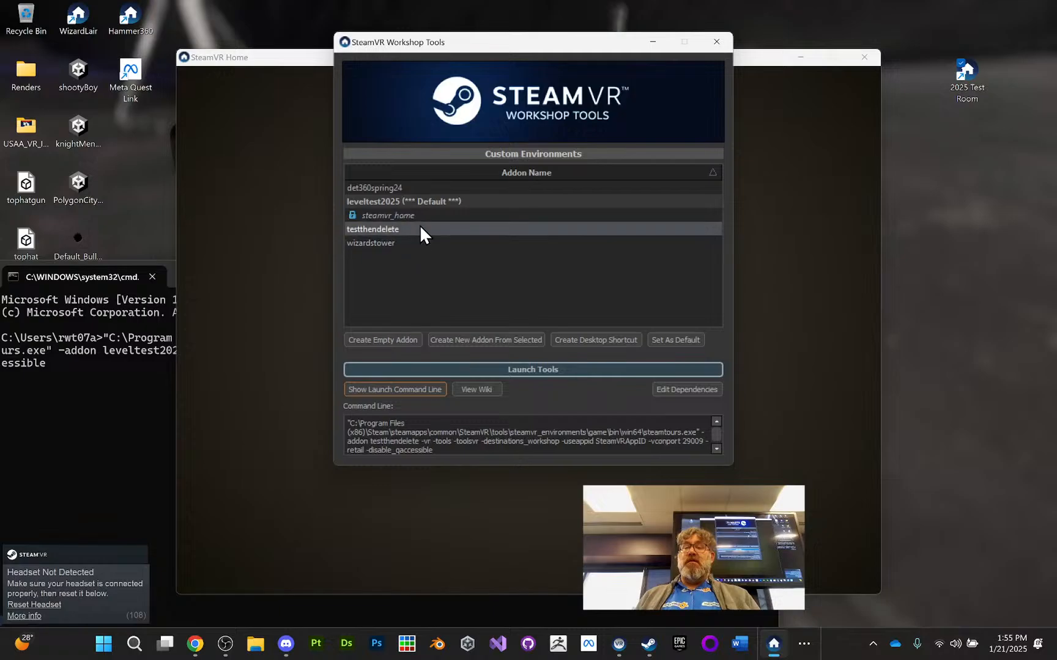
pyautogui.click(423, 201)
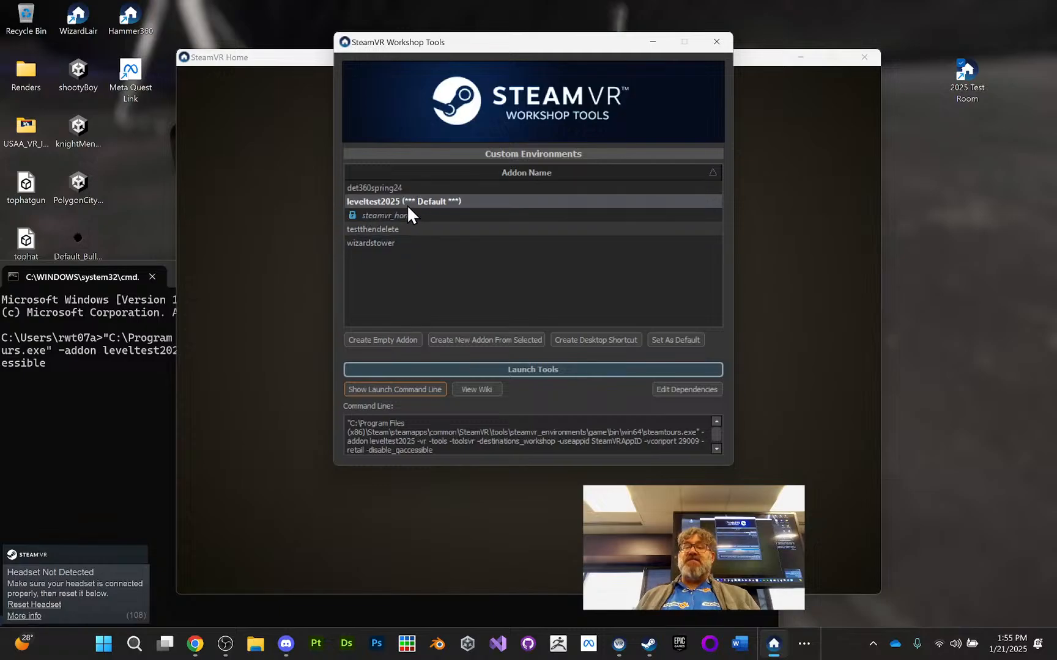
pyautogui.click(566, 369)
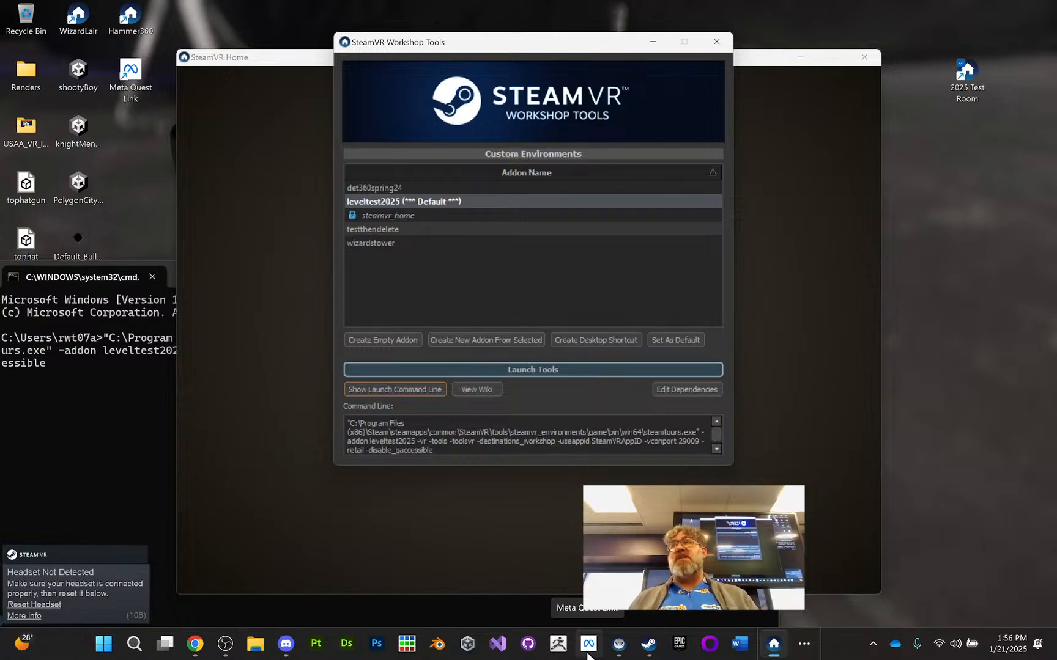
# Step: Bring the minimized Asset Browser window back into view
pyautogui.moveTo(615, 644)
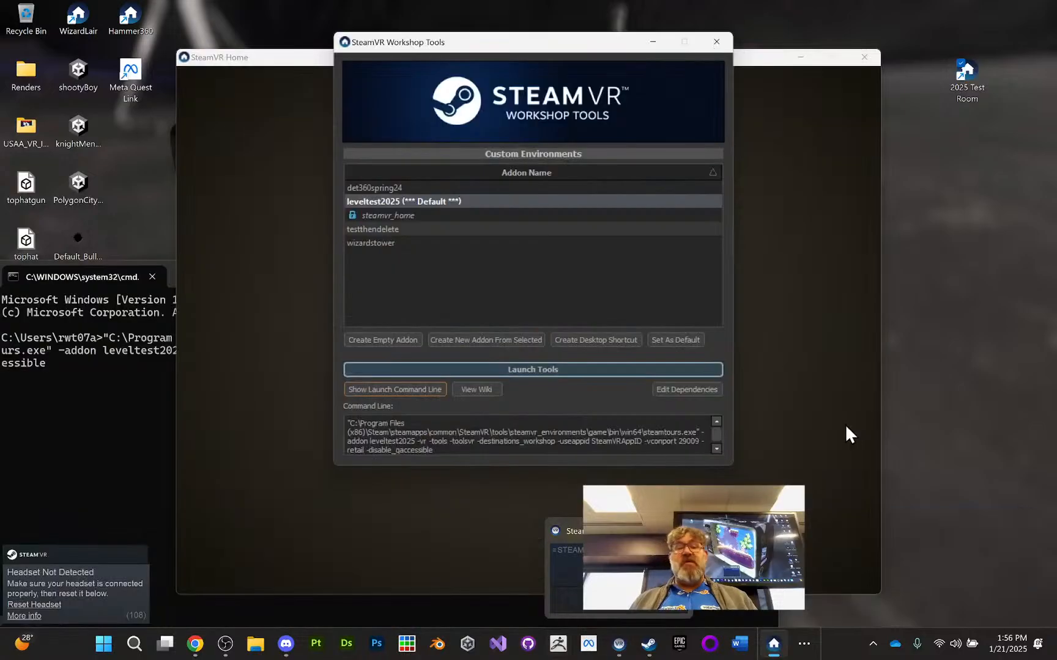
pyautogui.click(773, 643)
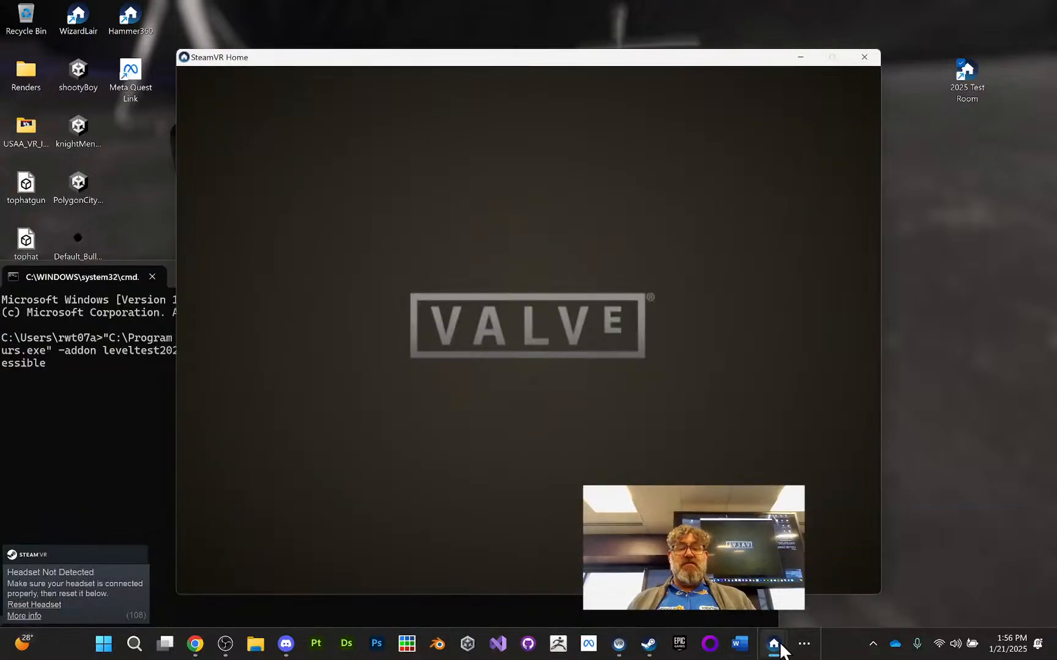
pyautogui.moveTo(781, 649)
pyautogui.click(809, 593)
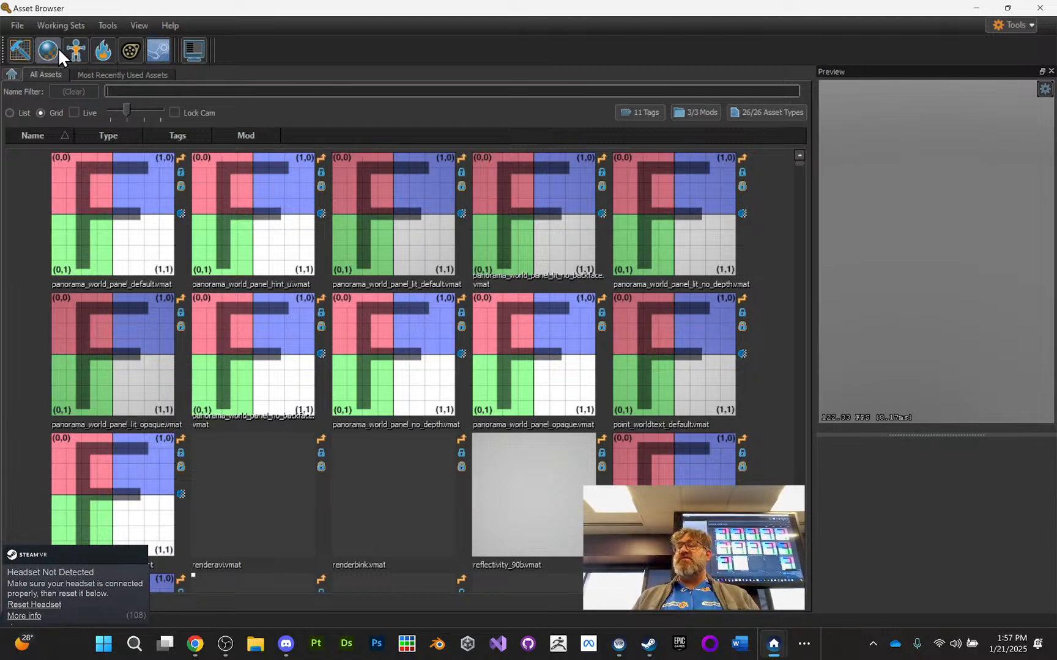
# Step: Open the Hammer editor from the Asset Browser and create a new empty map
pyautogui.click(18, 49)
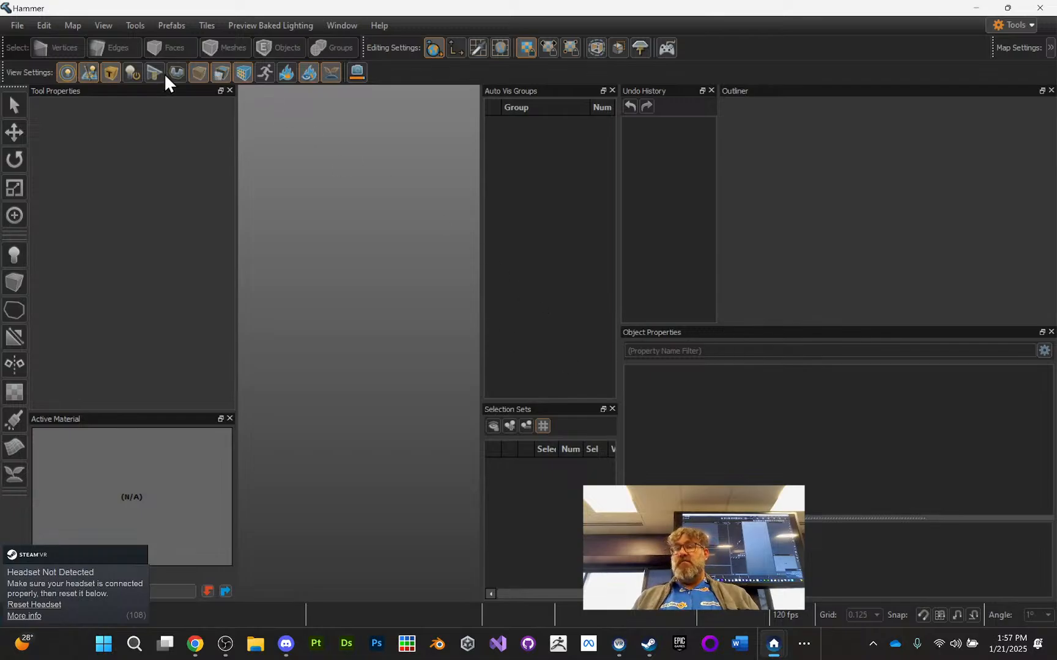
pyautogui.click(12, 21)
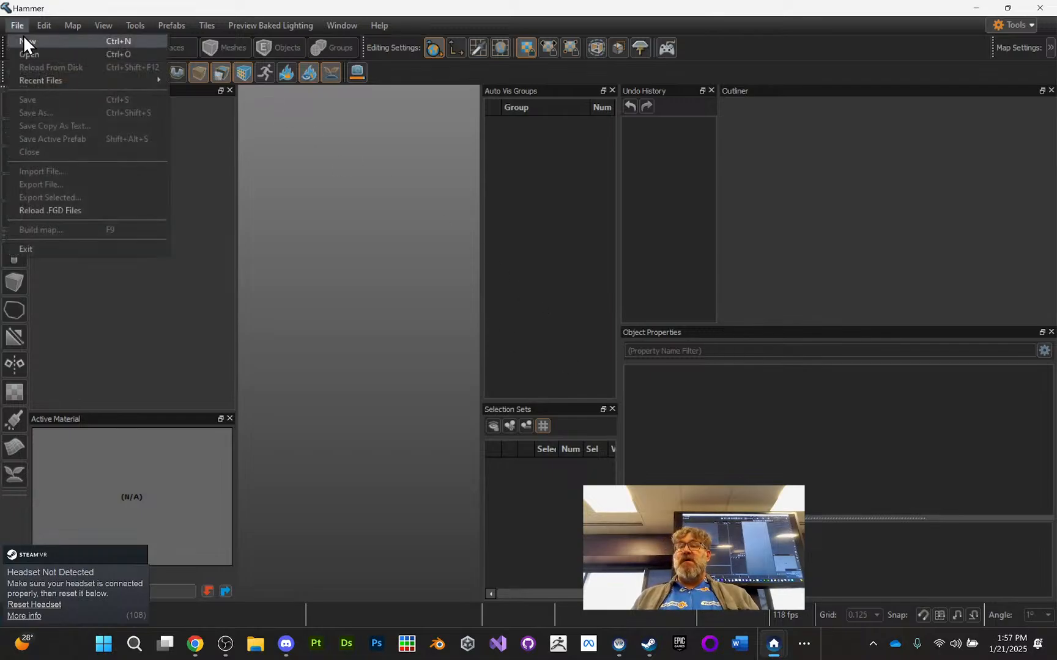
pyautogui.click(23, 38)
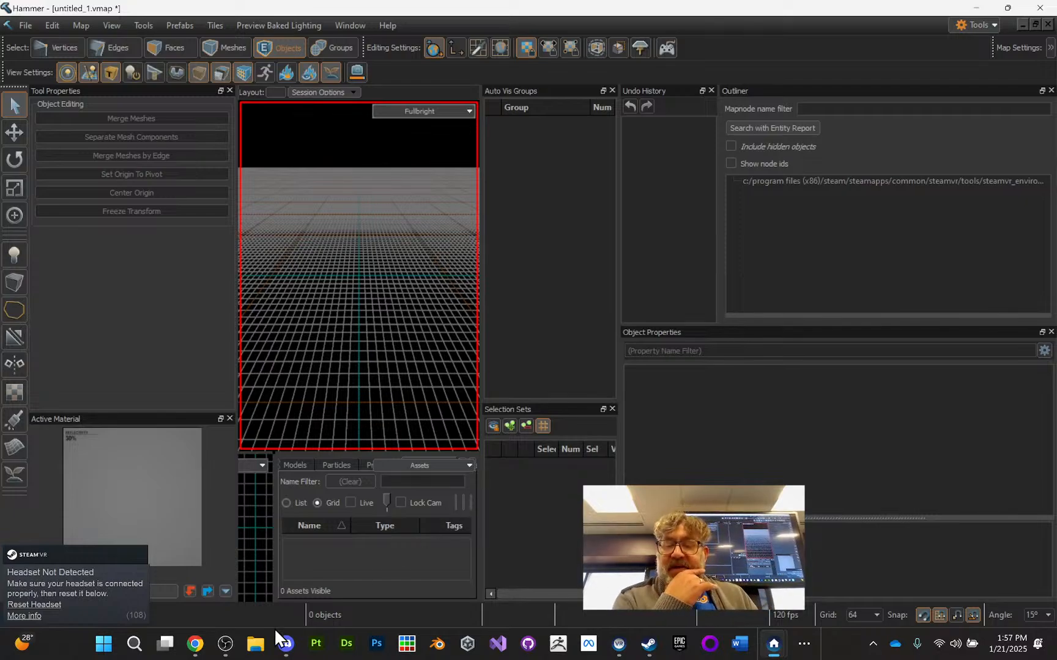
# Step: Review the course page on making Source and Hammer programs not look terrible, including the steamtours.exe path, and return to Hammer
pyautogui.click(195, 643)
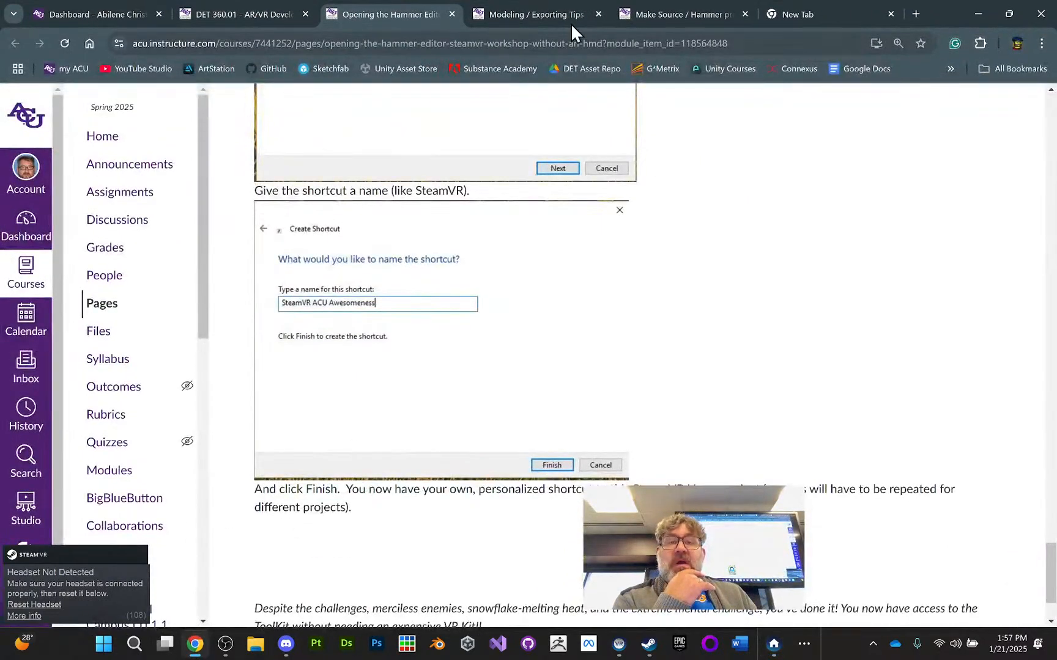
pyautogui.click(688, 17)
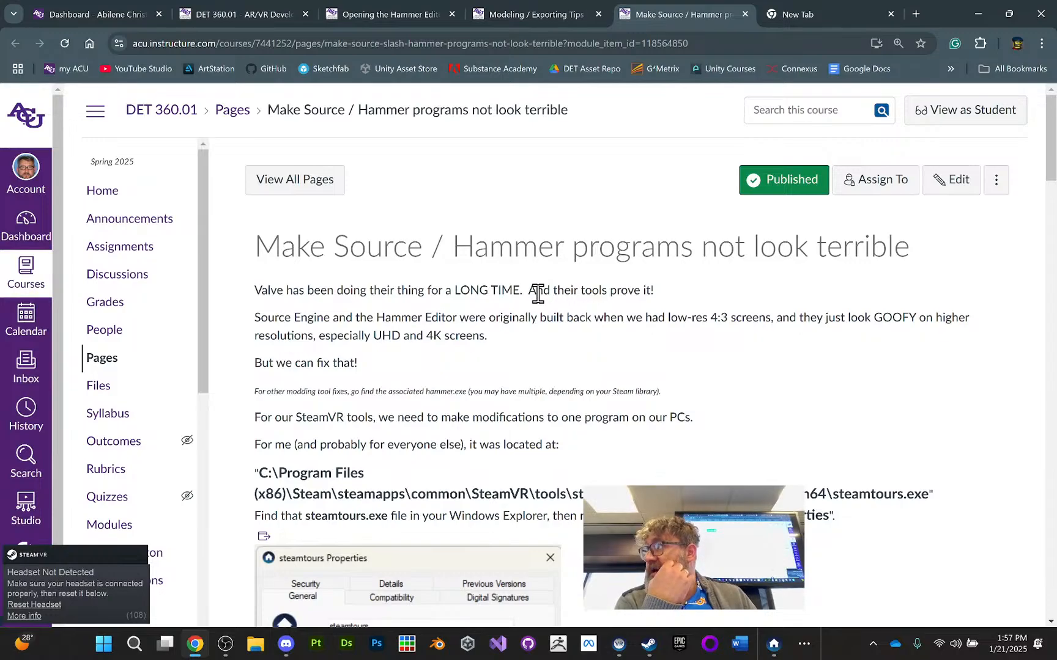
pyautogui.scroll(-3, 602, 353)
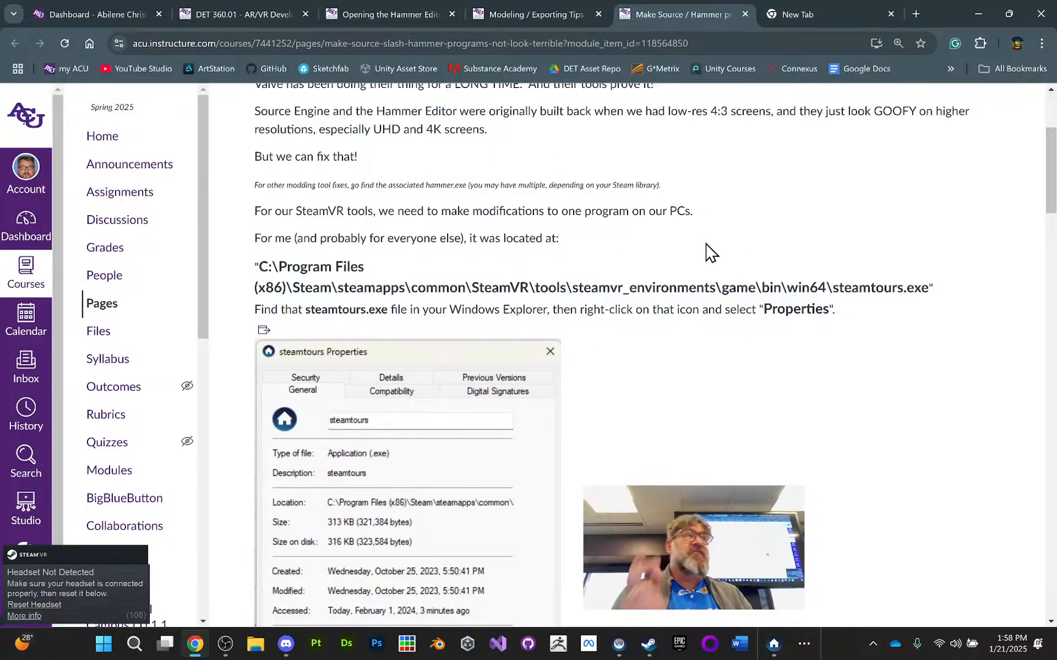
pyautogui.moveTo(774, 651)
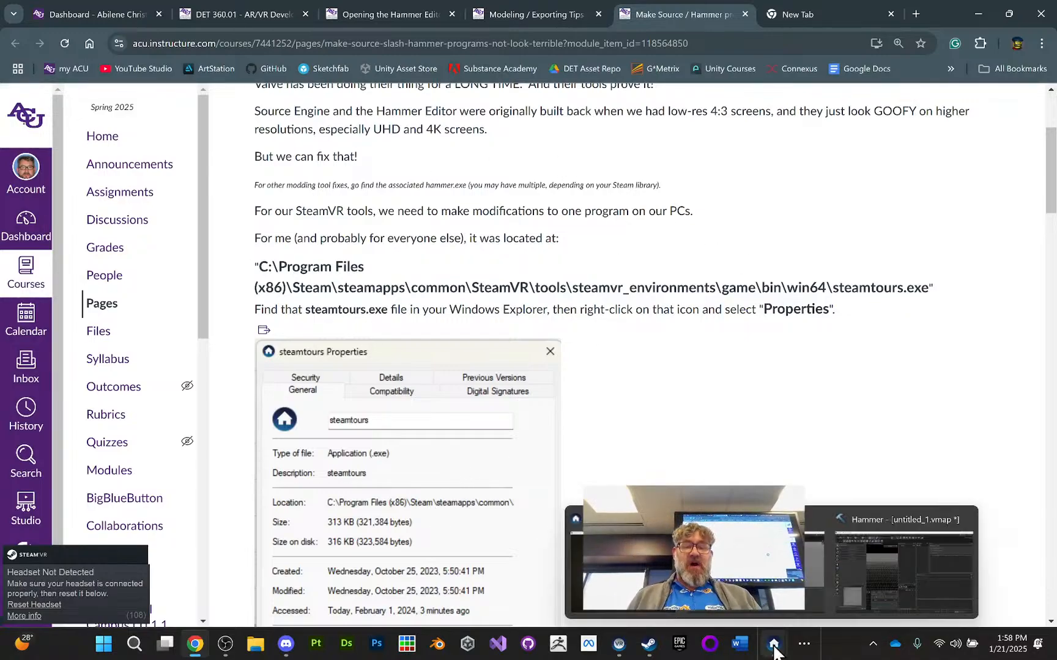
pyautogui.click(856, 587)
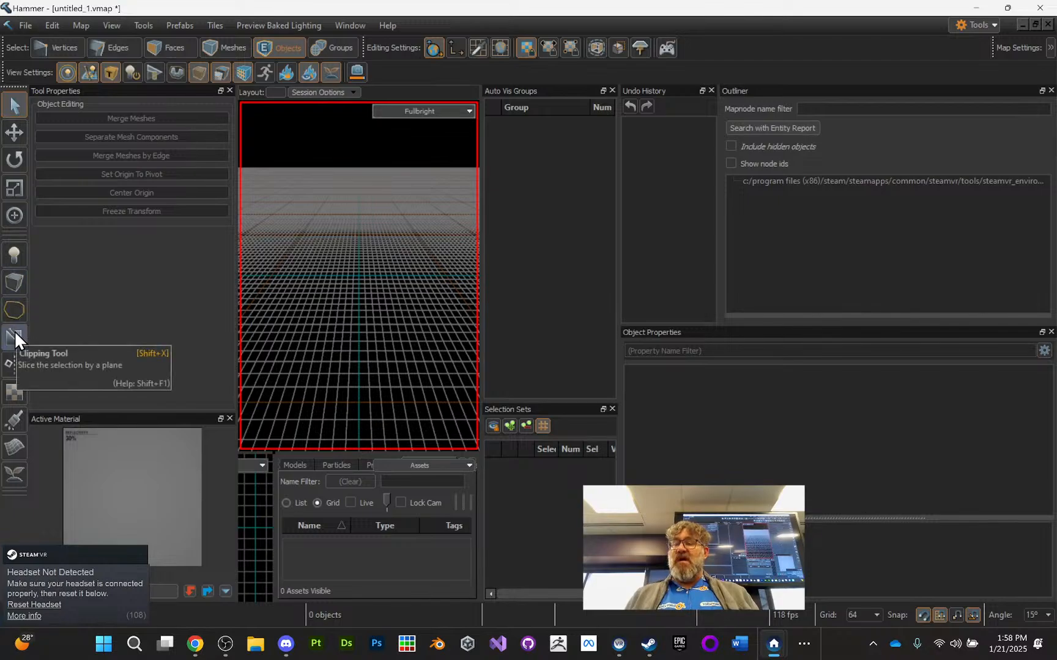
# Step: Create a flat rectangular block on the grid near the origin with the Block tool and view it from an angle
pyautogui.click(14, 287)
pyautogui.moveTo(353, 253); pyautogui.dragTo(438, 278)
pyautogui.press('Return')
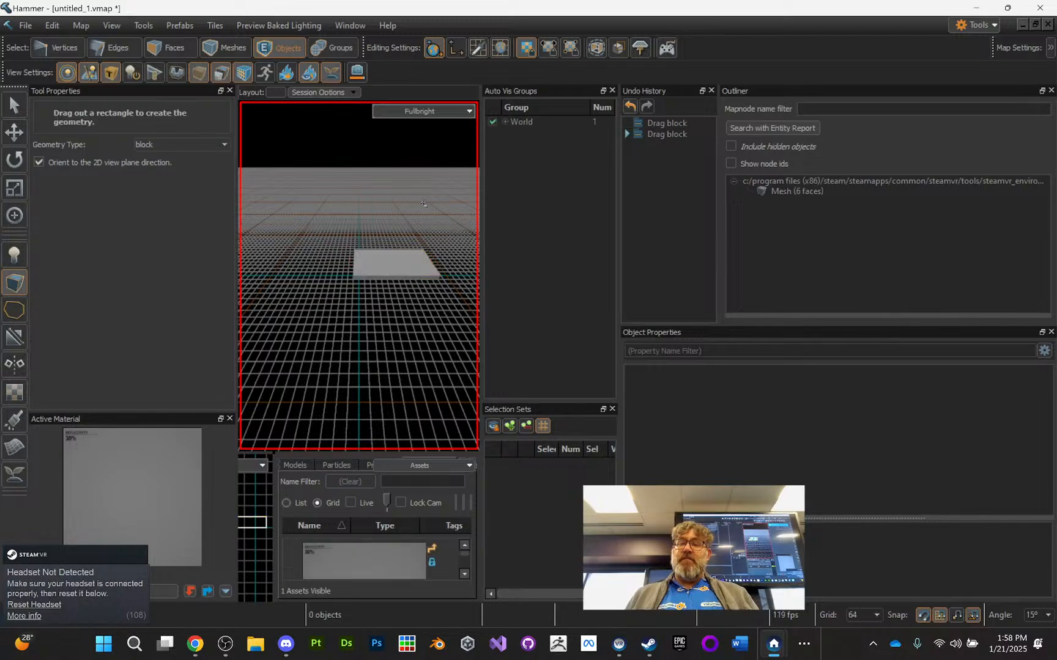
pyautogui.scroll(5, 428, 246)
pyautogui.scroll(4, 410, 235)
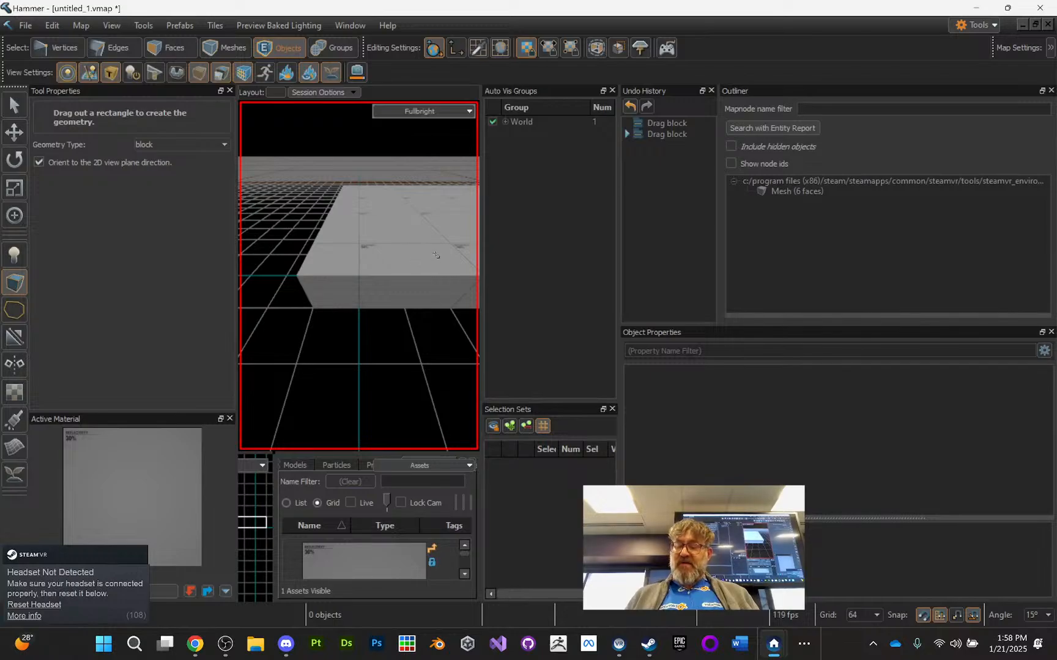
pyautogui.moveTo(395, 241); pyautogui.dragTo(358, 276, button='right')
pyautogui.scroll(3, 352, 288)
pyautogui.scroll(-6, 353, 302)
pyautogui.scroll(-4, 353, 303)
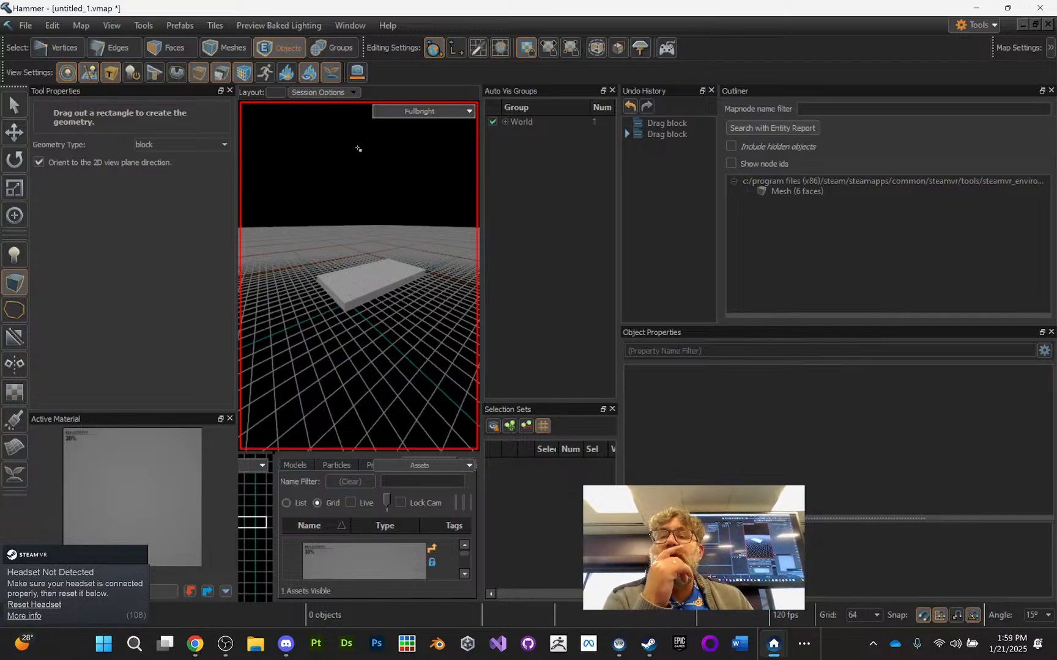
# Step: Set the selection mode to Meshes and enlarge the 3D viewport and the asset browser, with the model assets shown
pyautogui.click(238, 46)
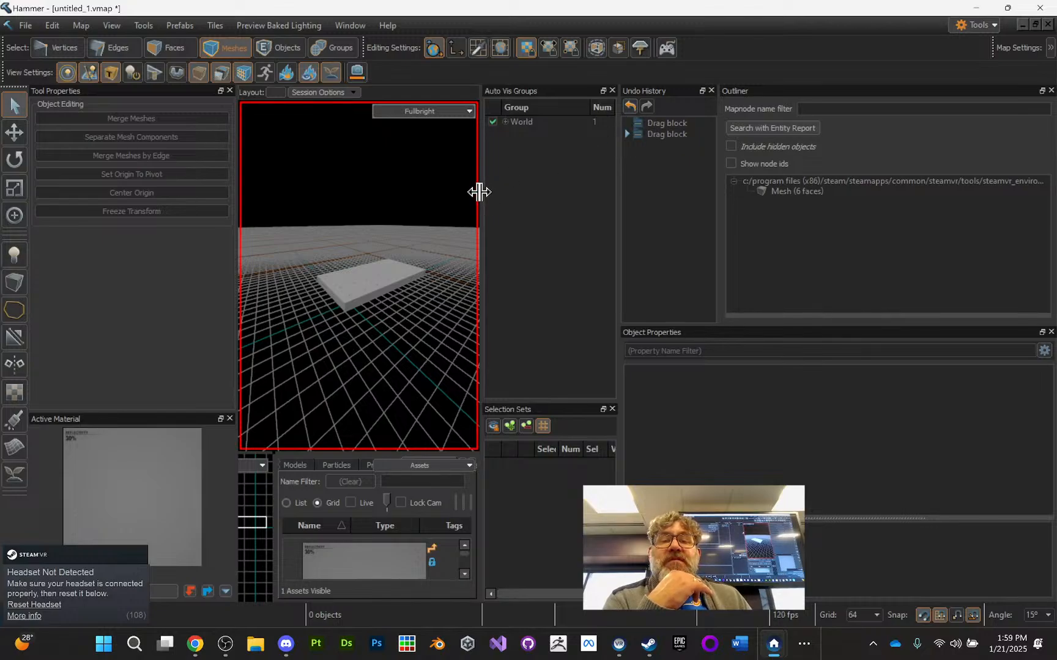
pyautogui.moveTo(479, 193); pyautogui.dragTo(514, 190)
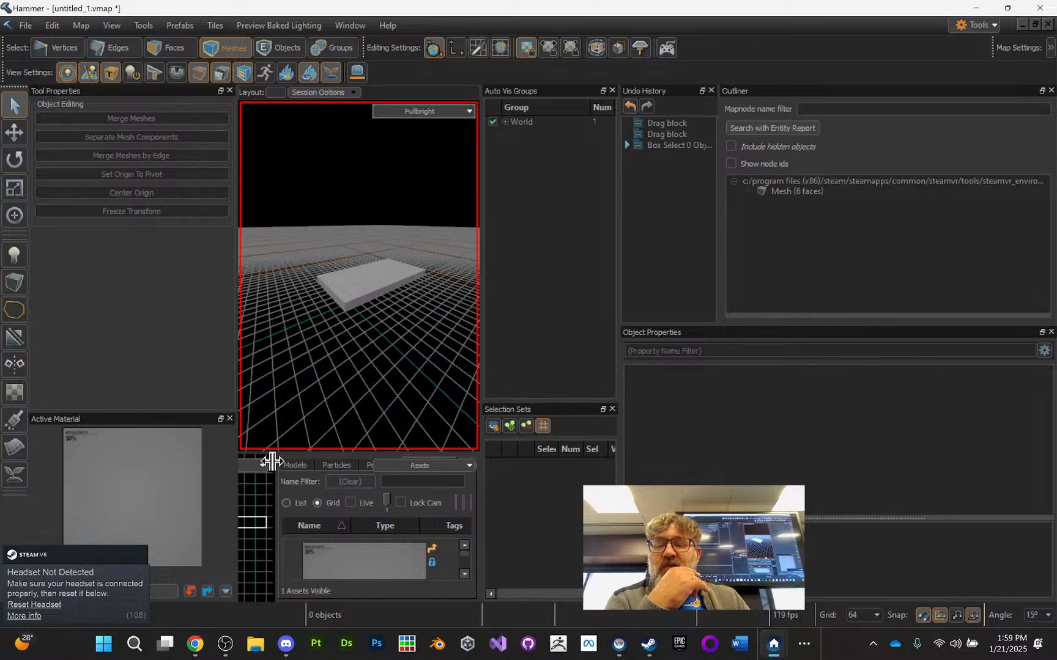
pyautogui.click(291, 466)
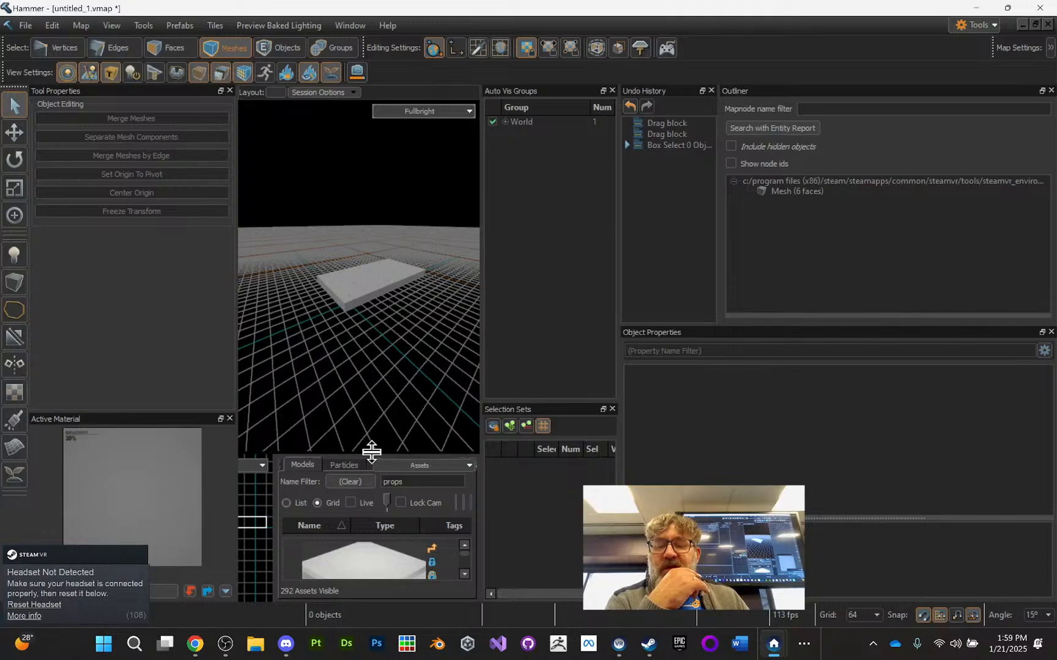
pyautogui.moveTo(481, 363); pyautogui.dragTo(712, 354)
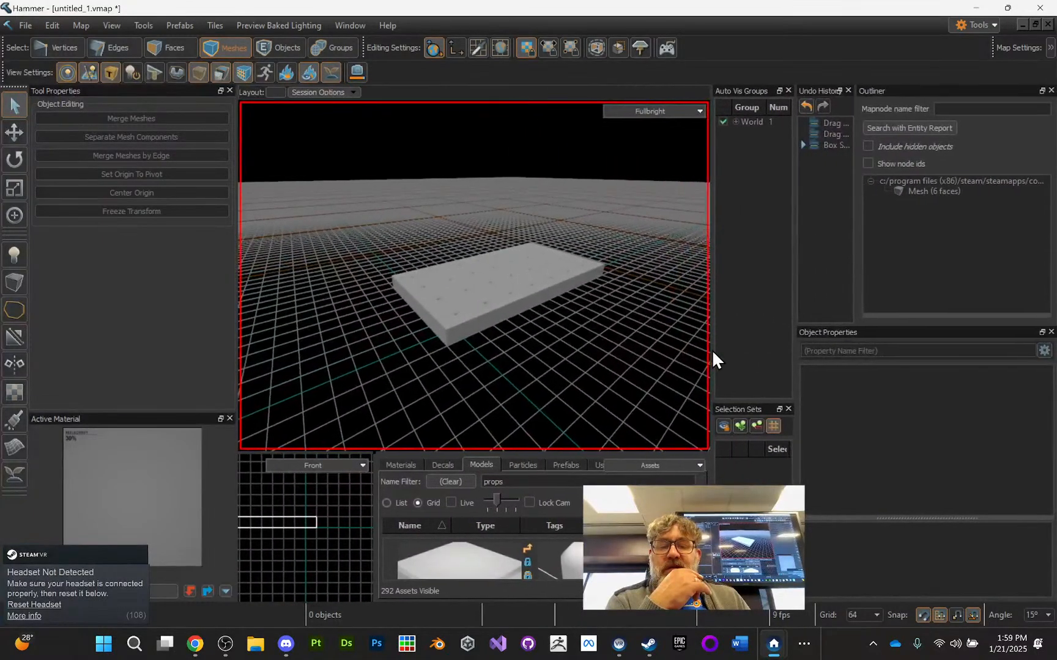
pyautogui.moveTo(564, 451); pyautogui.dragTo(563, 413)
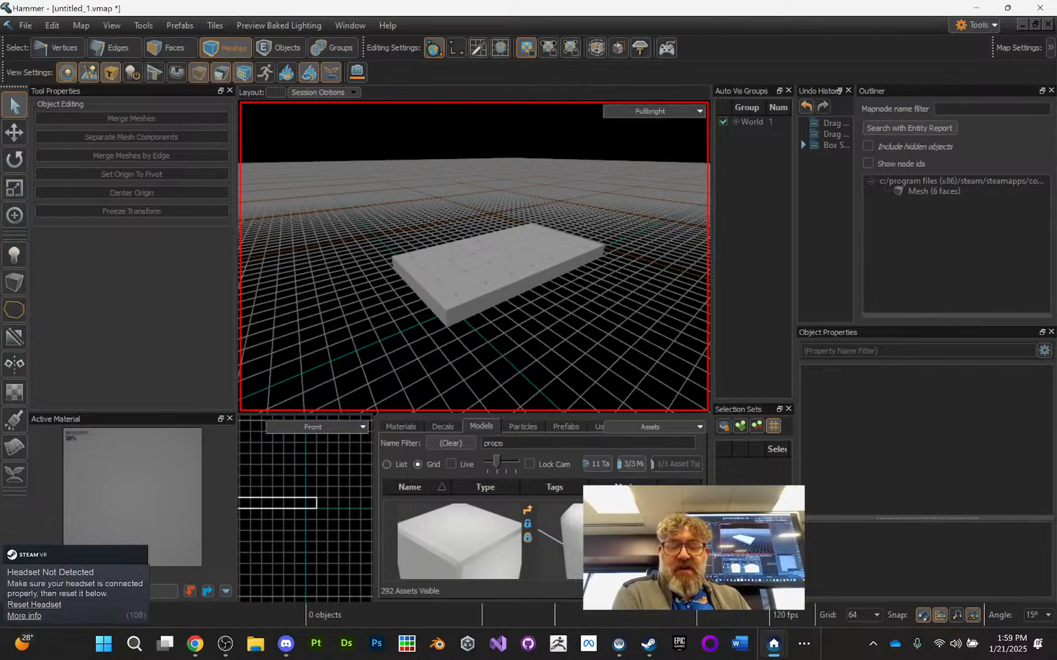
# Step: Browse the model assets filtered by props
pyautogui.scroll(-2, 586, 577)
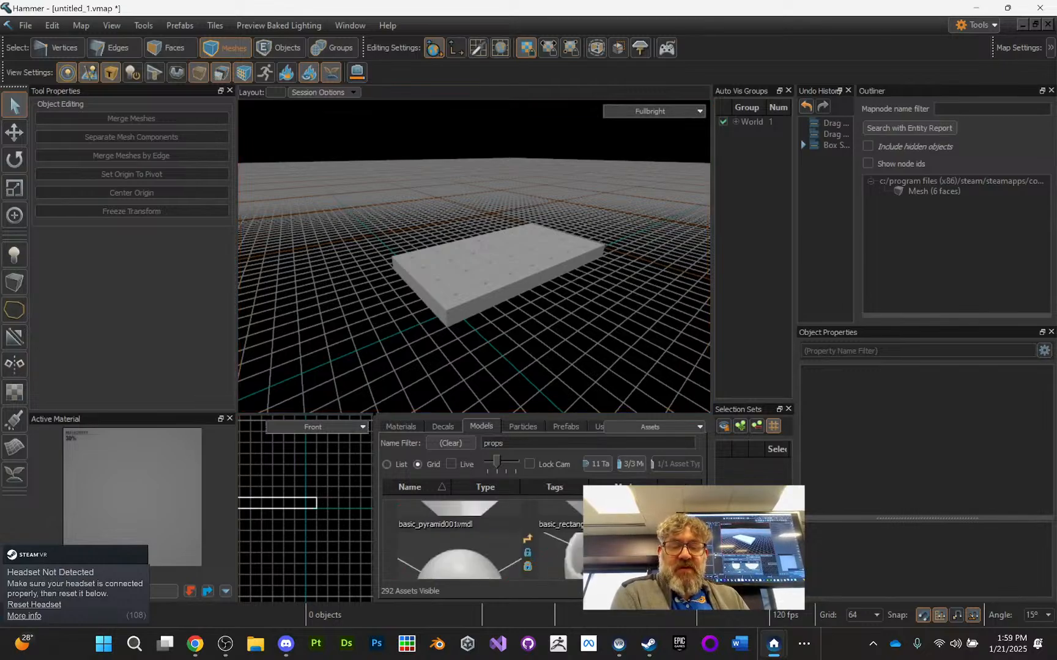
pyautogui.scroll(-1, 480, 538)
pyautogui.scroll(-3, 556, 534)
pyautogui.scroll(3, 555, 534)
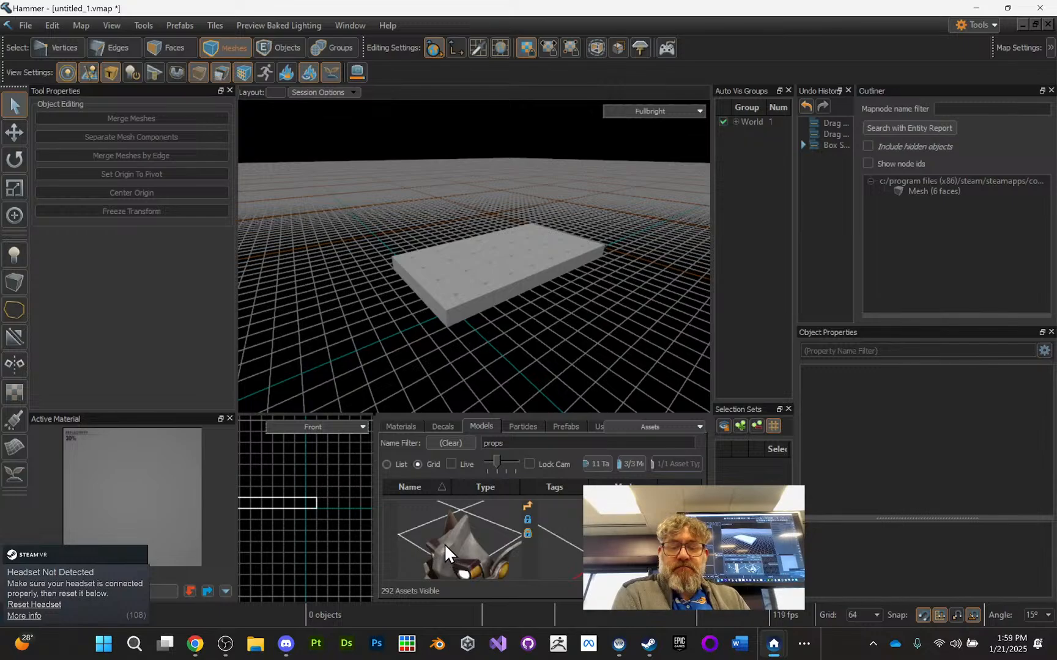
# Step: Activate the Entity tool and give the Auto Vis Groups panel and its neighbours more width beside the 3D viewport
pyautogui.click(7, 258)
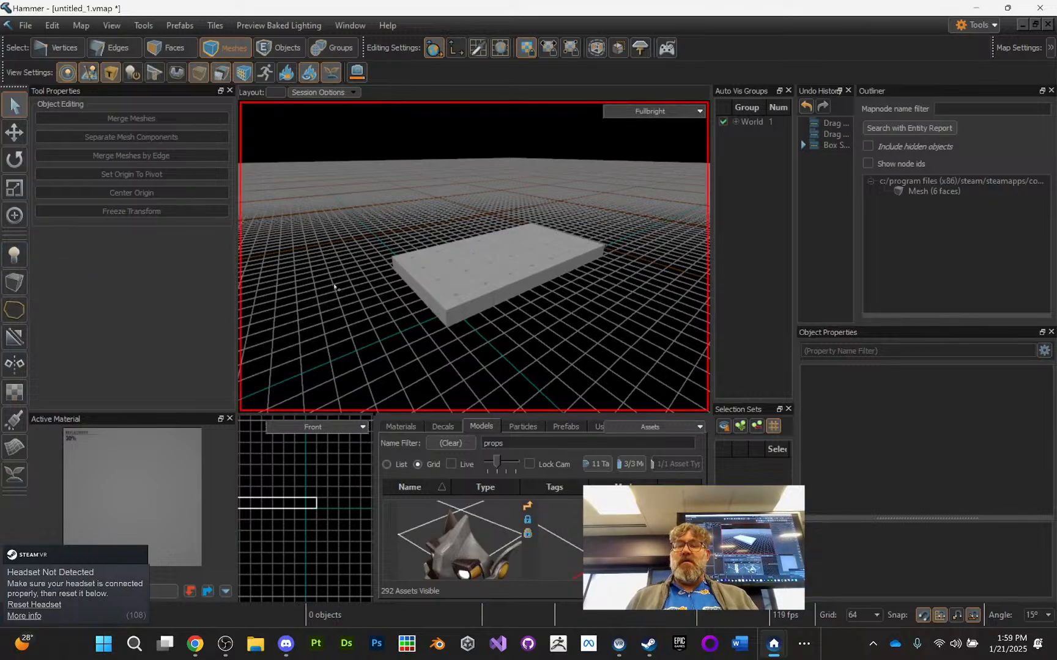
pyautogui.click(21, 255)
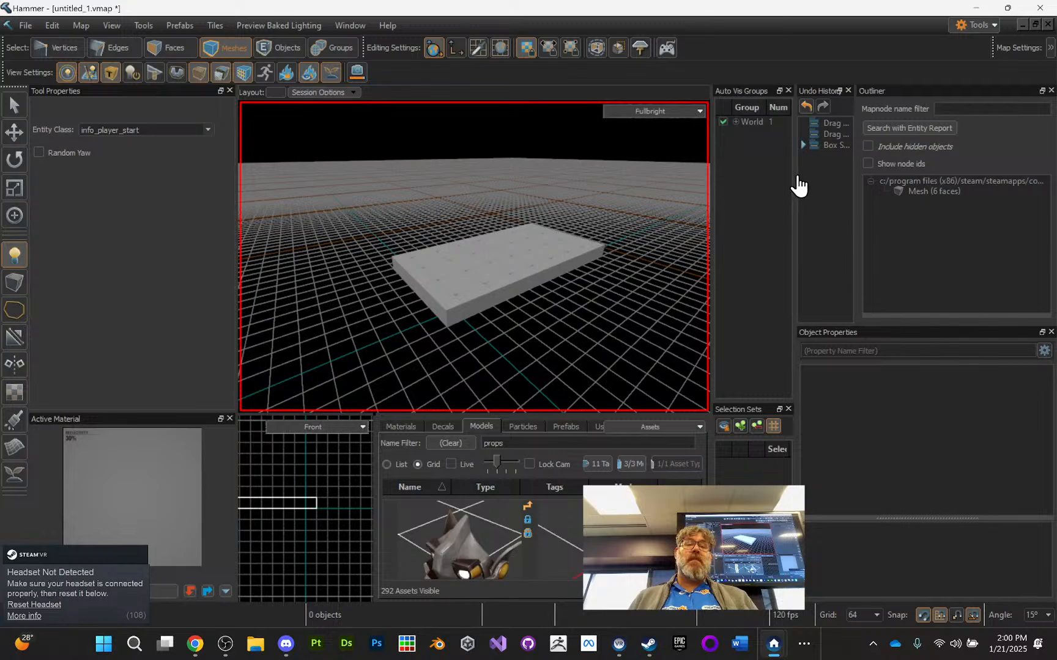
pyautogui.moveTo(798, 172)
pyautogui.mouseDown()
pyautogui.moveTo(818, 173)
pyautogui.moveTo(804, 168)
pyautogui.mouseUp()
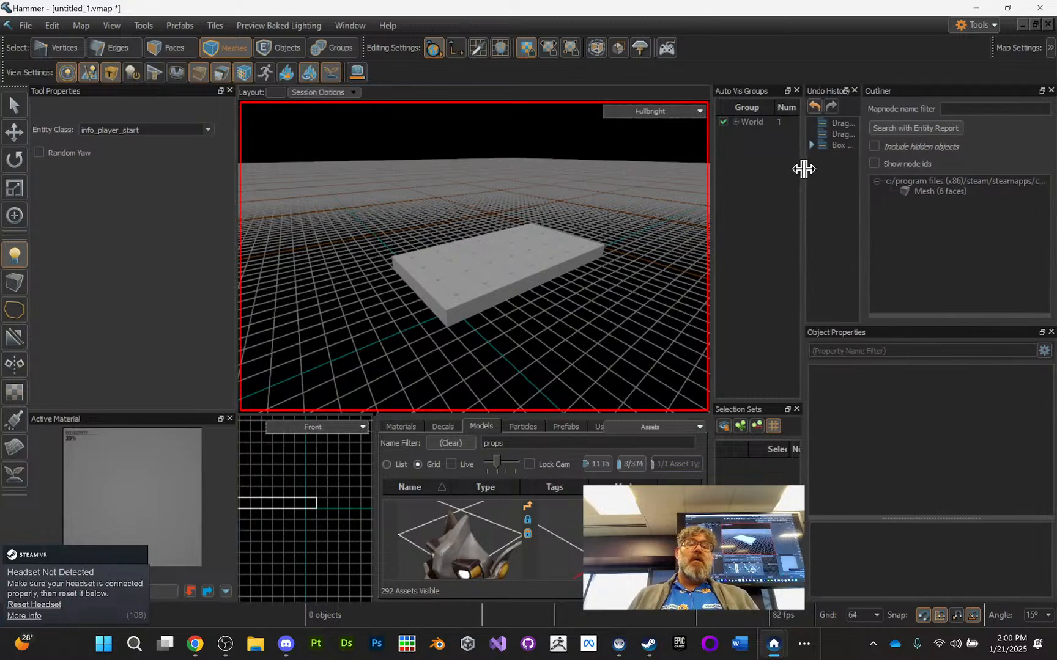
pyautogui.moveTo(711, 193); pyautogui.dragTo(680, 189)
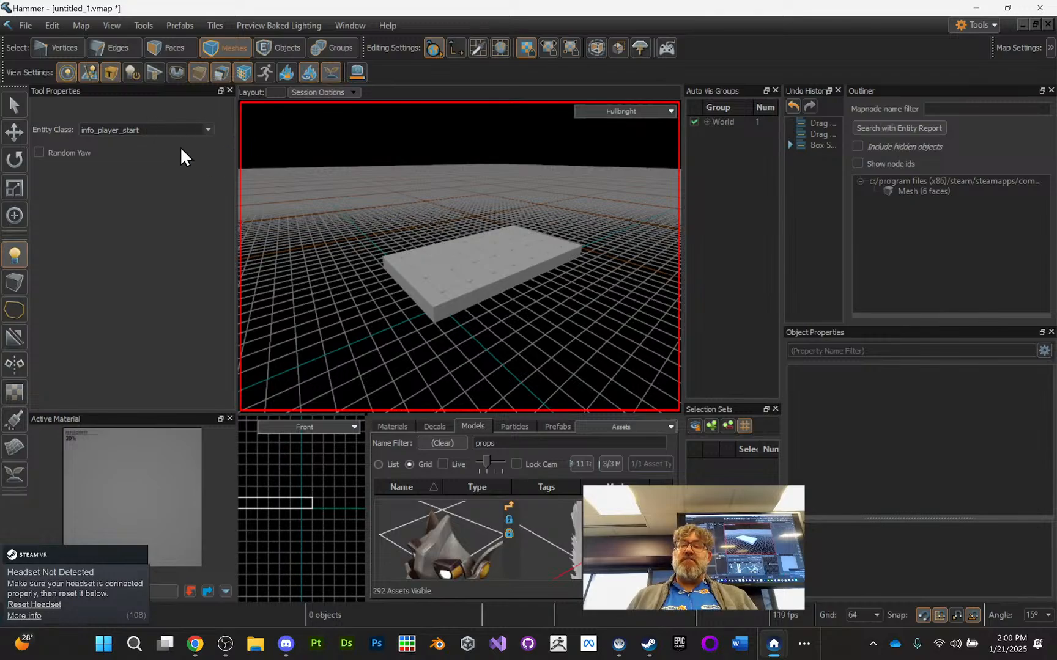
# Step: Look through the entity classes, keep info_player_start, and place a player start far out on the grid beyond the block
pyautogui.click(163, 132)
pyautogui.moveTo(163, 131); pyautogui.dragTo(81, 133)
pyautogui.click(207, 129)
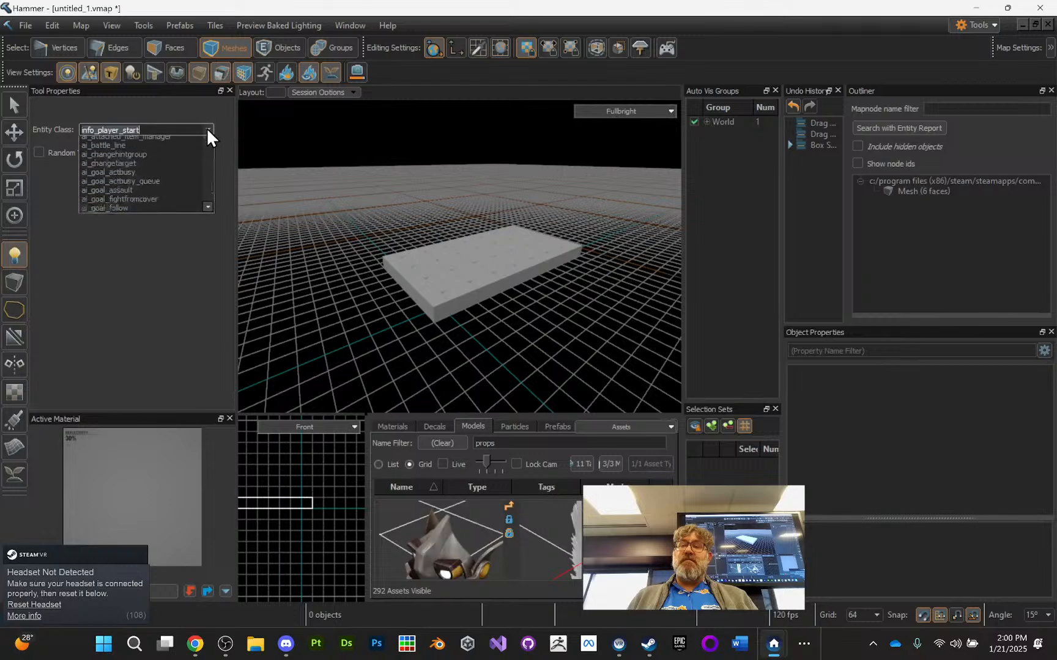
pyautogui.scroll(-2, 174, 191)
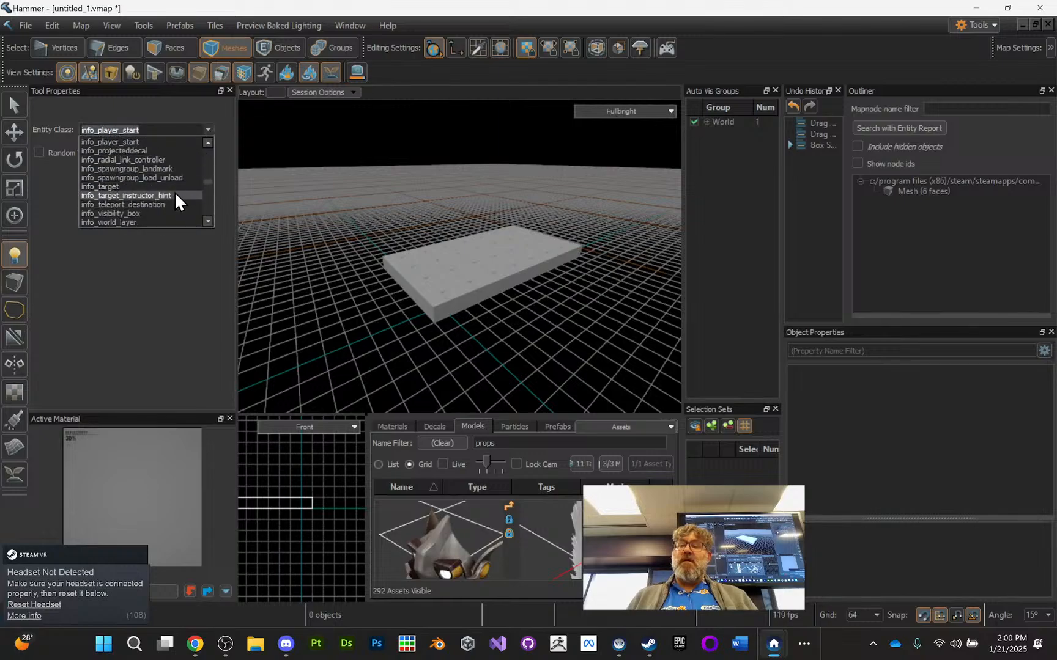
pyautogui.scroll(3, 174, 190)
pyautogui.doubleClick(155, 127)
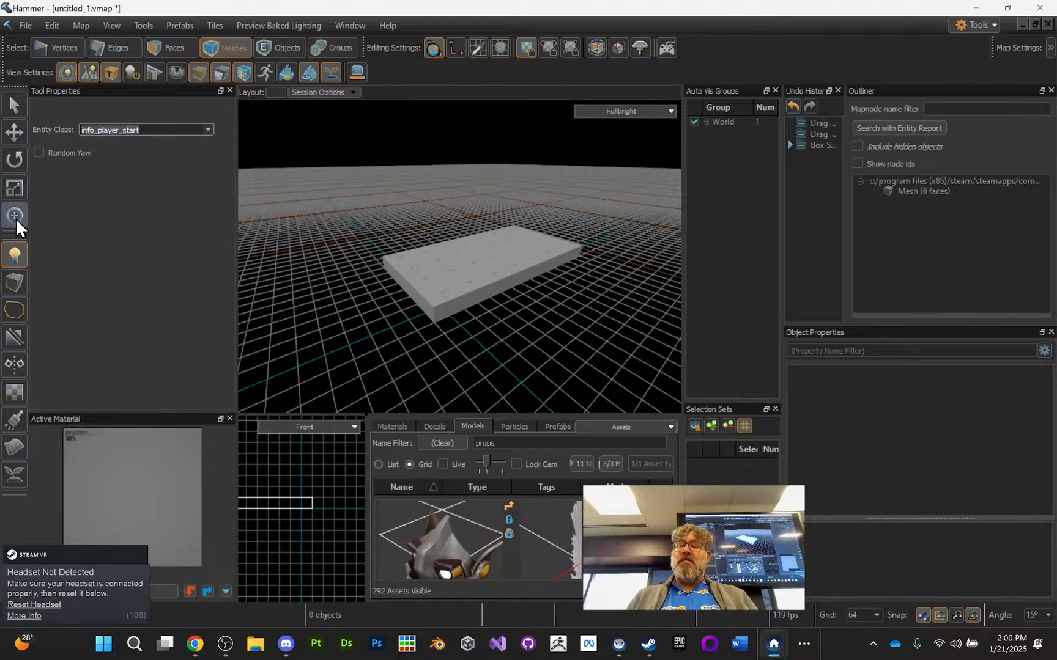
pyautogui.click(15, 256)
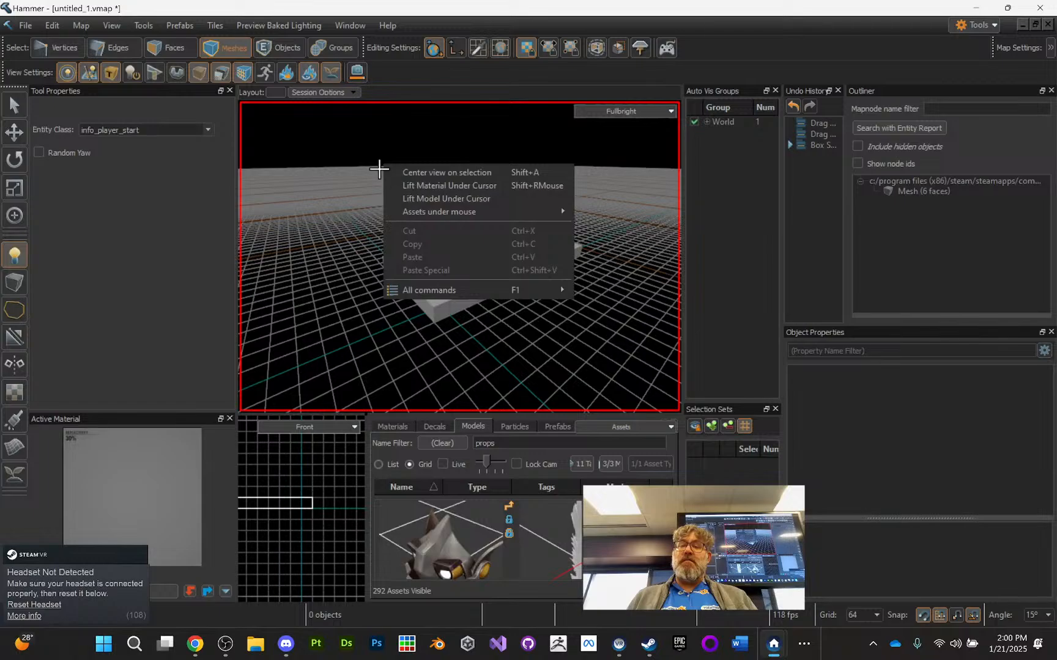
pyautogui.click(363, 174)
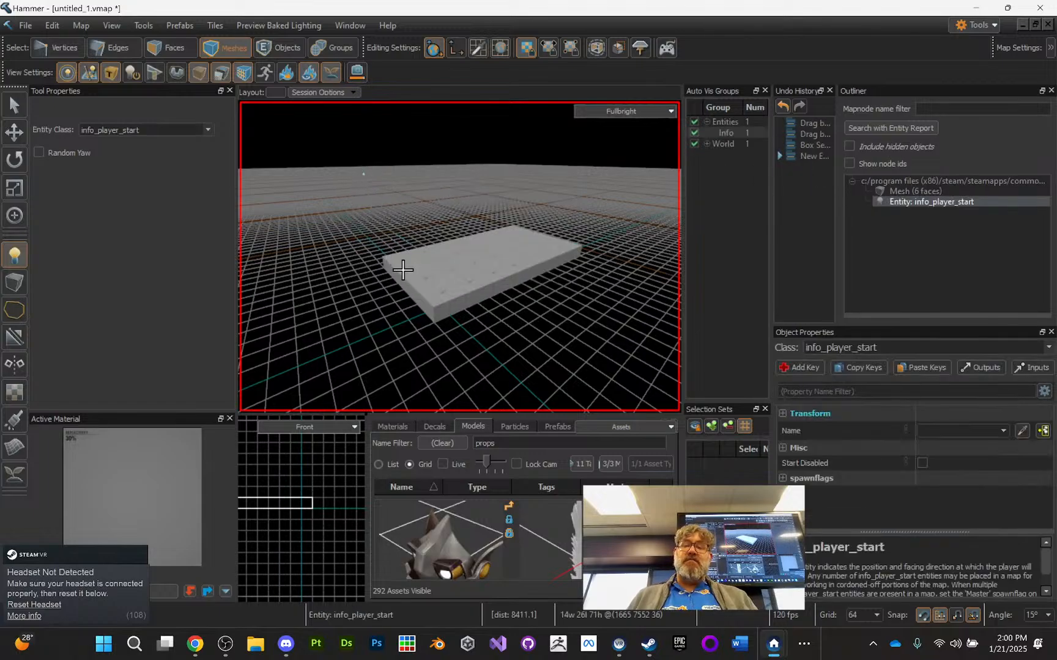
# Step: Select the info_player_start entity in the outliner and fly the 3D camera toward it
pyautogui.click(932, 203)
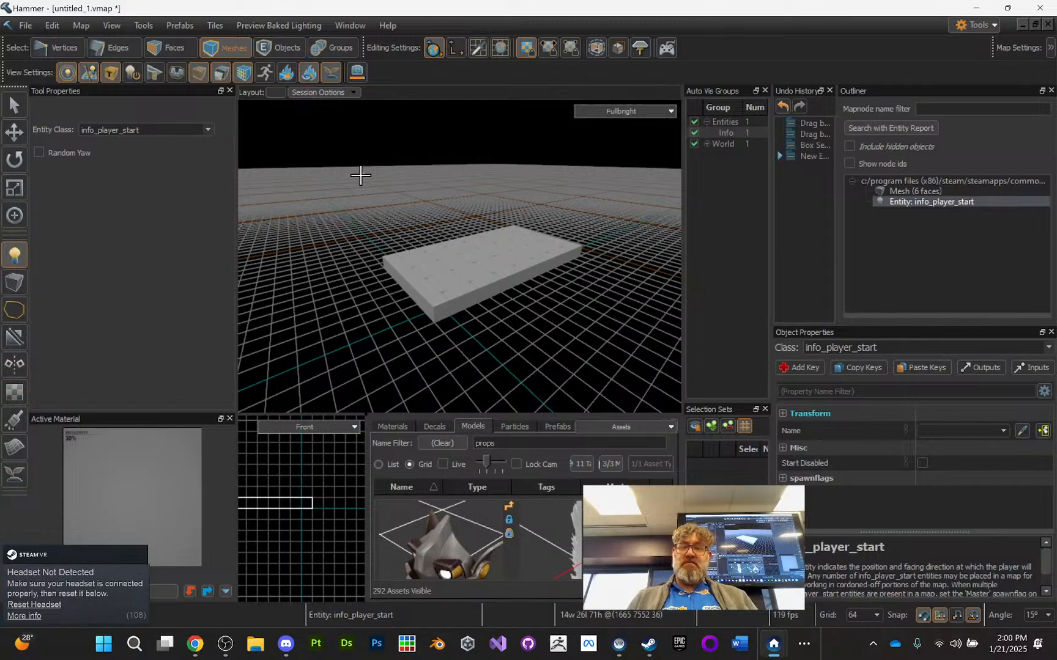
pyautogui.click(369, 196)
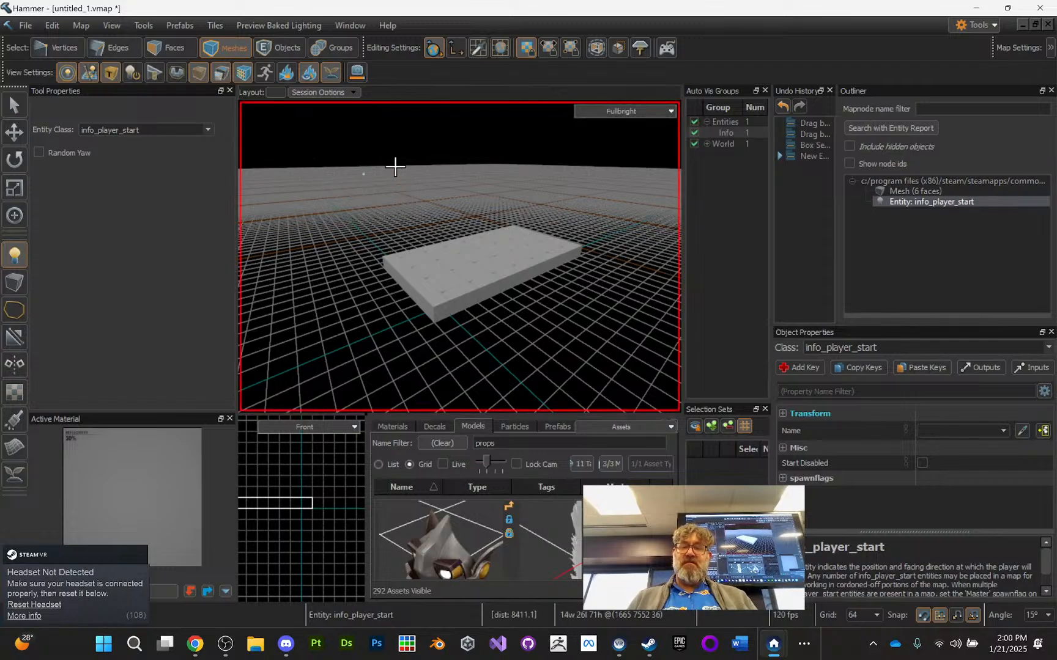
pyautogui.moveTo(350, 172)
pyautogui.mouseDown(button='right')
pyautogui.moveTo(385, 220)
pyautogui.moveTo(345, 157)
pyautogui.mouseUp(button='right')
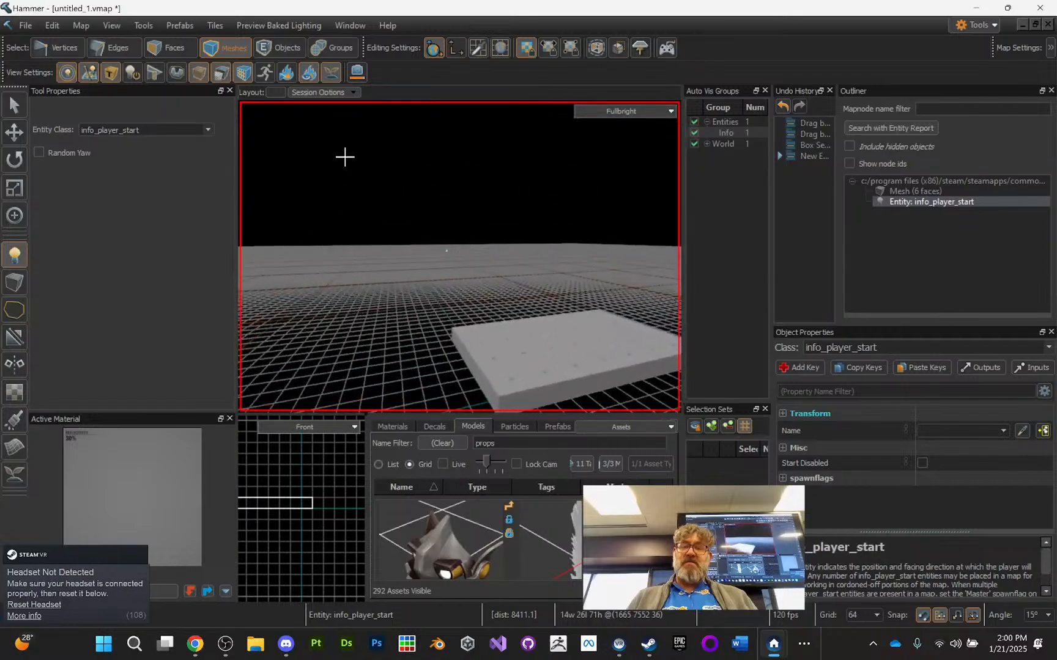
pyautogui.press('w')
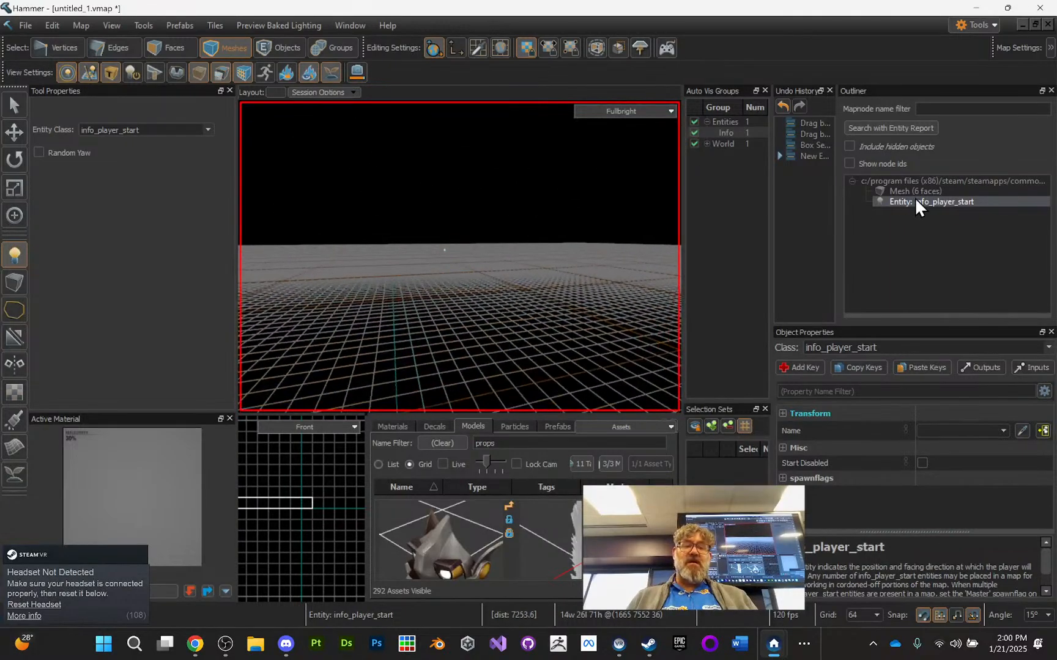
pyautogui.click(916, 200)
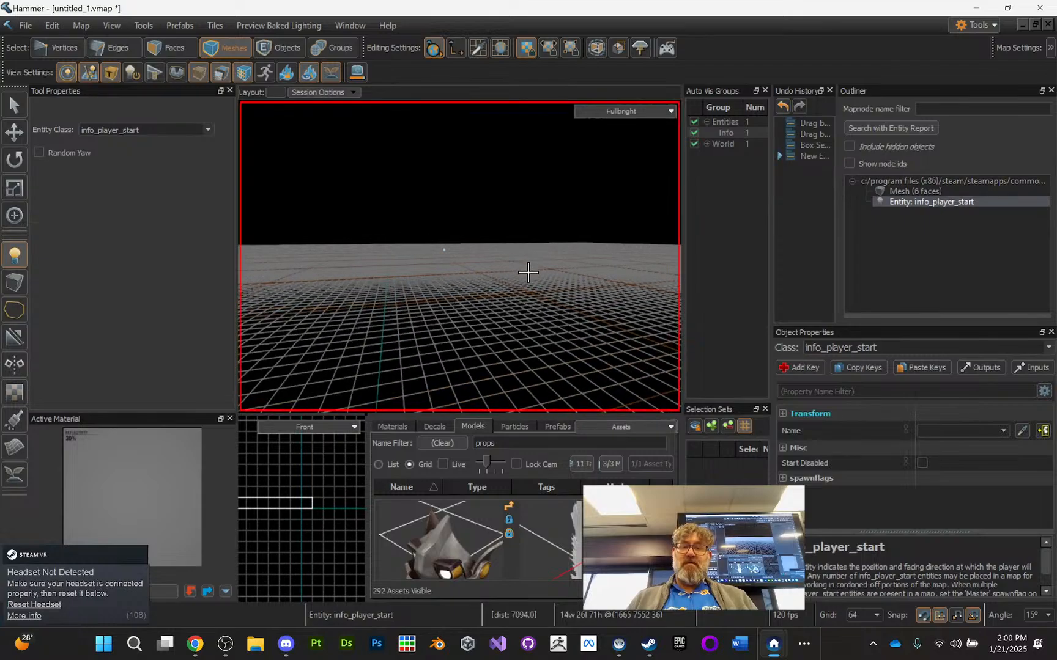
pyautogui.press('w')
pyautogui.press('w')
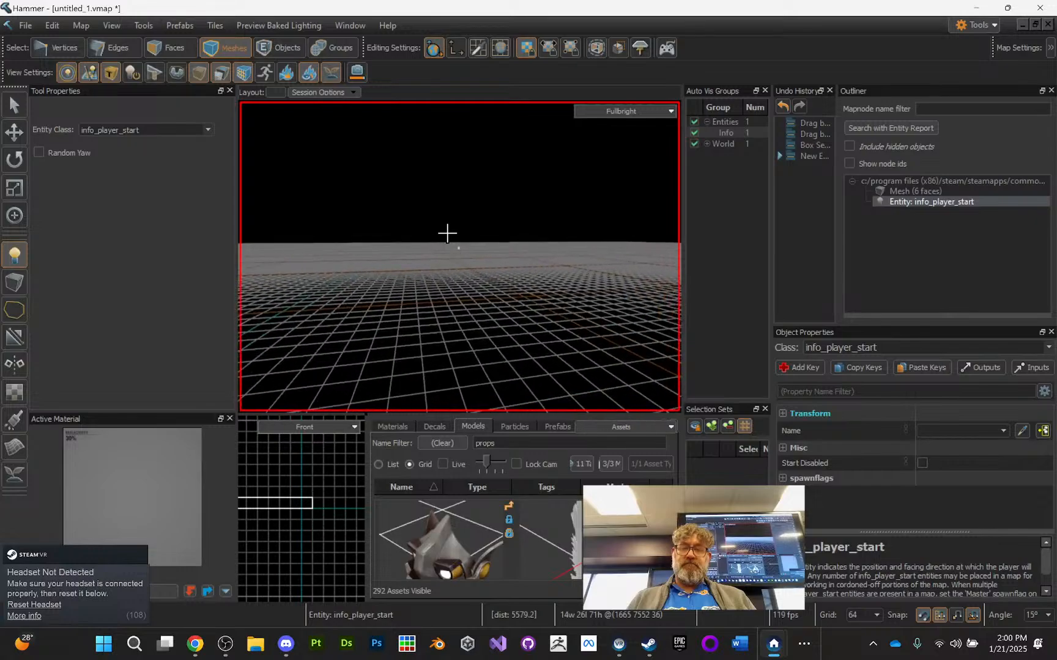
# Step: Center the 3D view on the selected player start and inspect the figure from the front and from farther back
pyautogui.rightClick(448, 242)
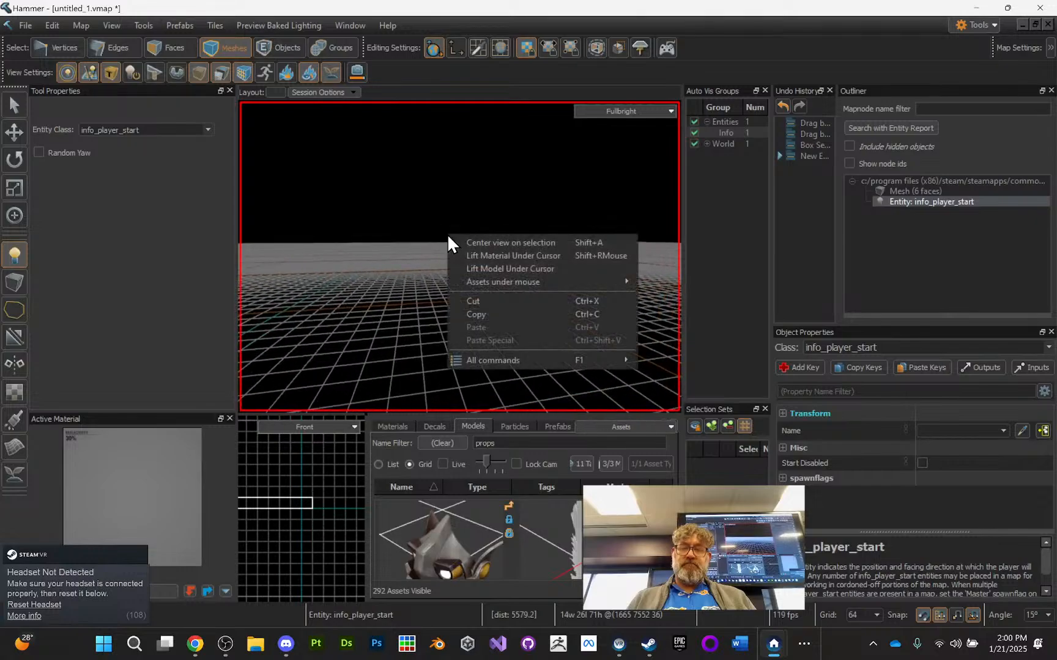
pyautogui.click(511, 243)
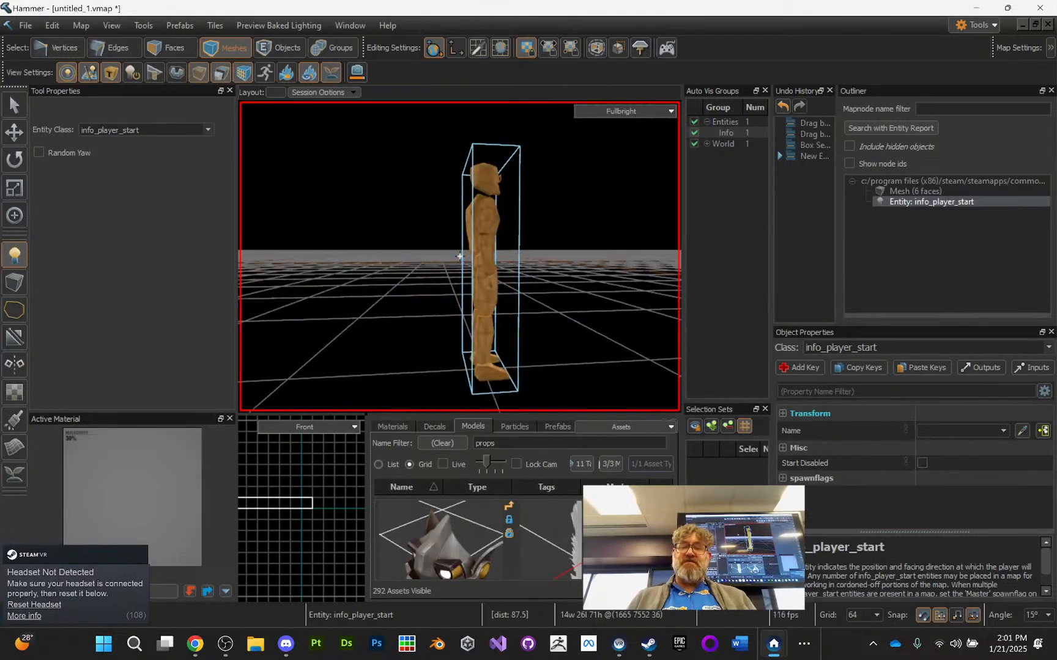
pyautogui.moveTo(460, 256); pyautogui.dragTo(460, 256, button='right')
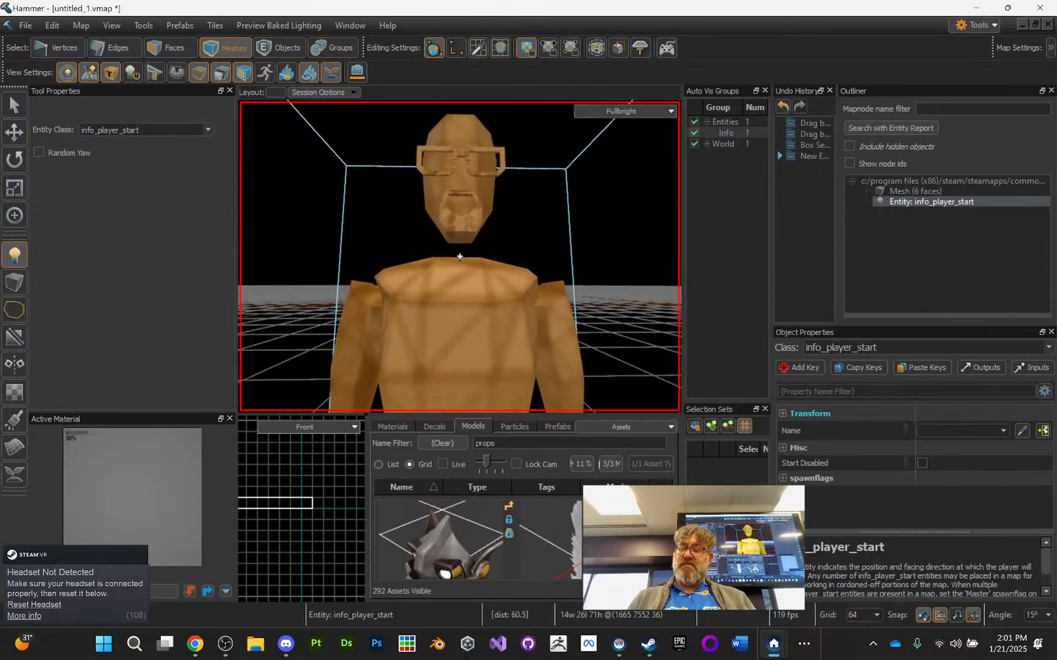
pyautogui.press('s')
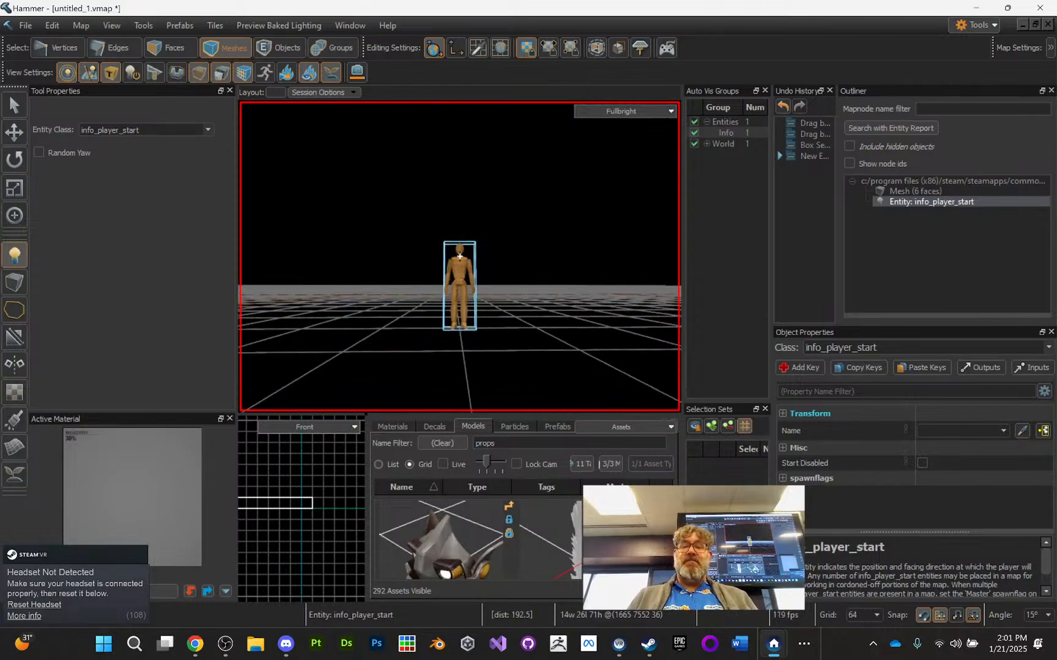
pyautogui.moveTo(460, 256); pyautogui.dragTo(459, 256, button='right')
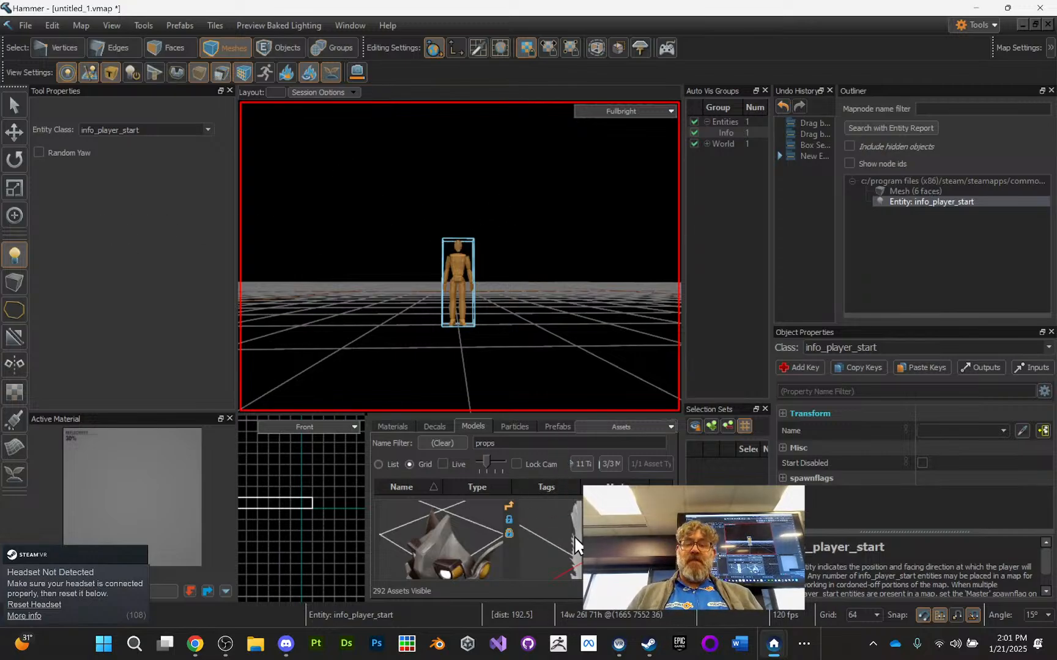
# Step: Look through the props models in the asset browser, giving the browser slightly more width
pyautogui.scroll(-1, 446, 538)
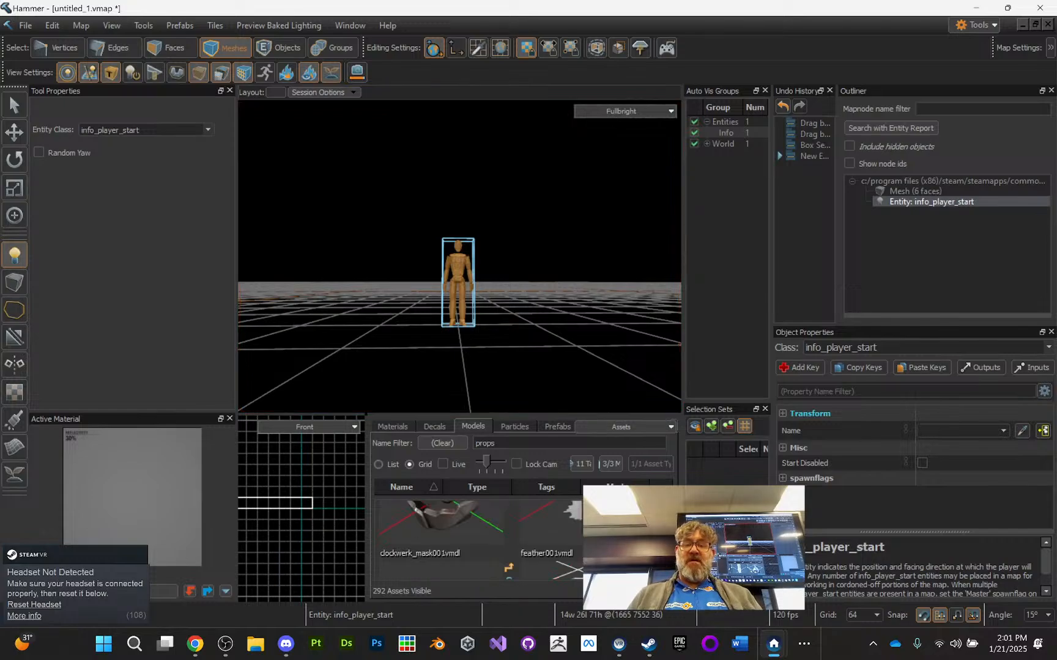
pyautogui.scroll(-1, 446, 538)
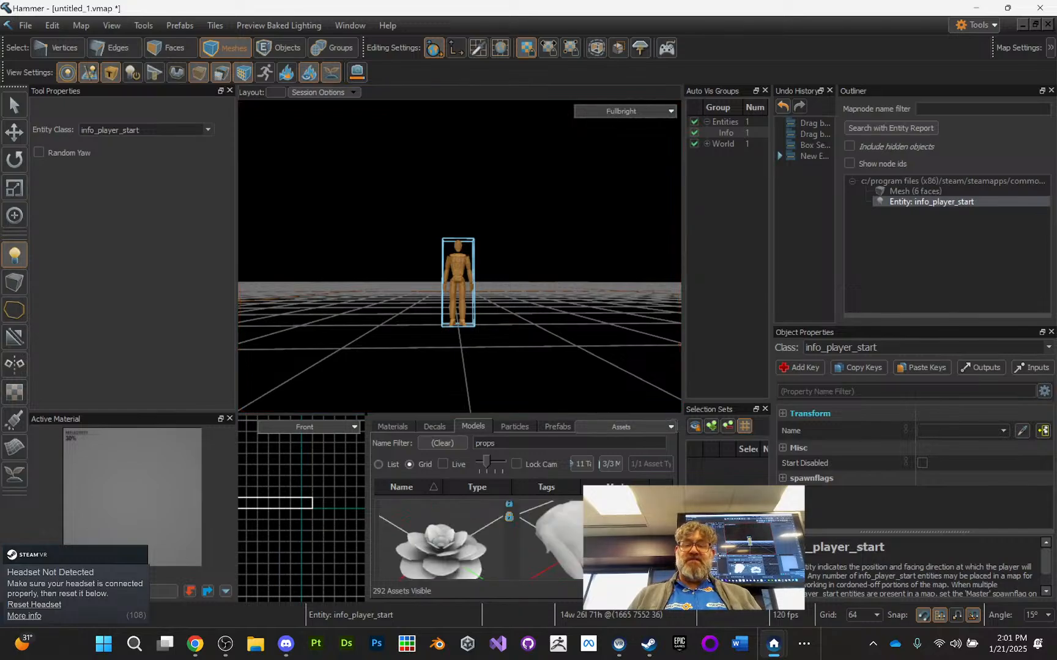
pyautogui.scroll(-1, 446, 538)
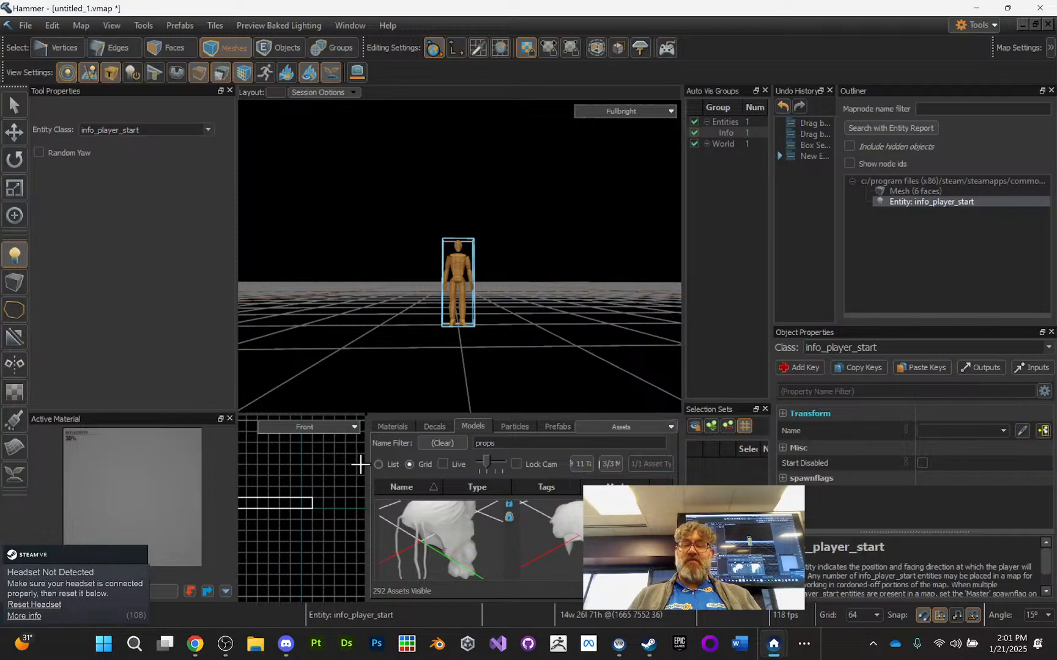
pyautogui.moveTo(367, 468); pyautogui.dragTo(346, 469)
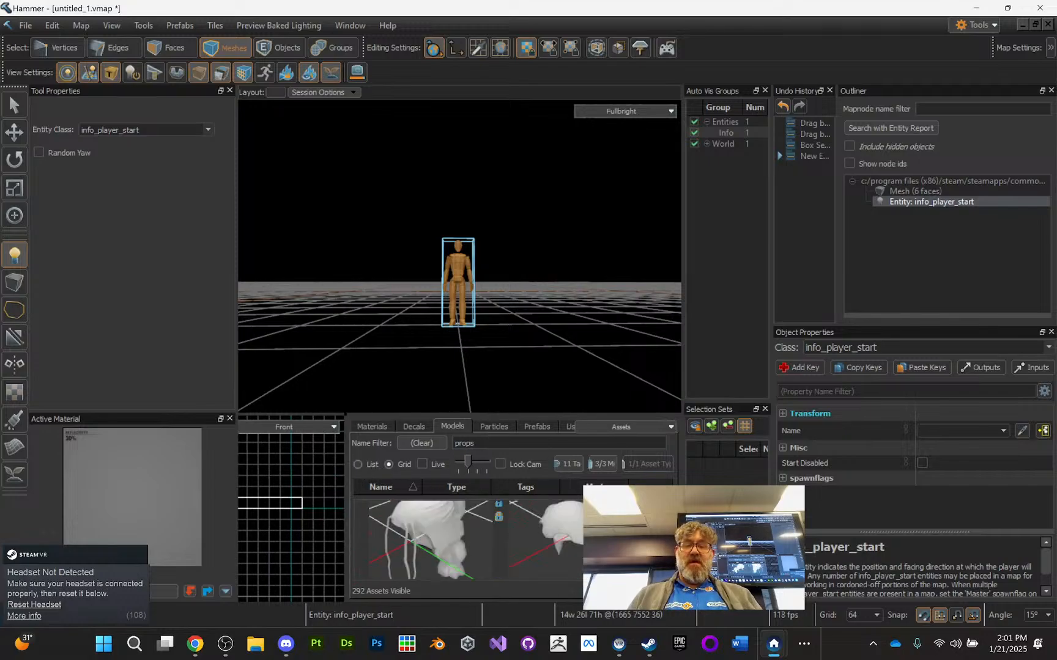
pyautogui.scroll(-4, 468, 539)
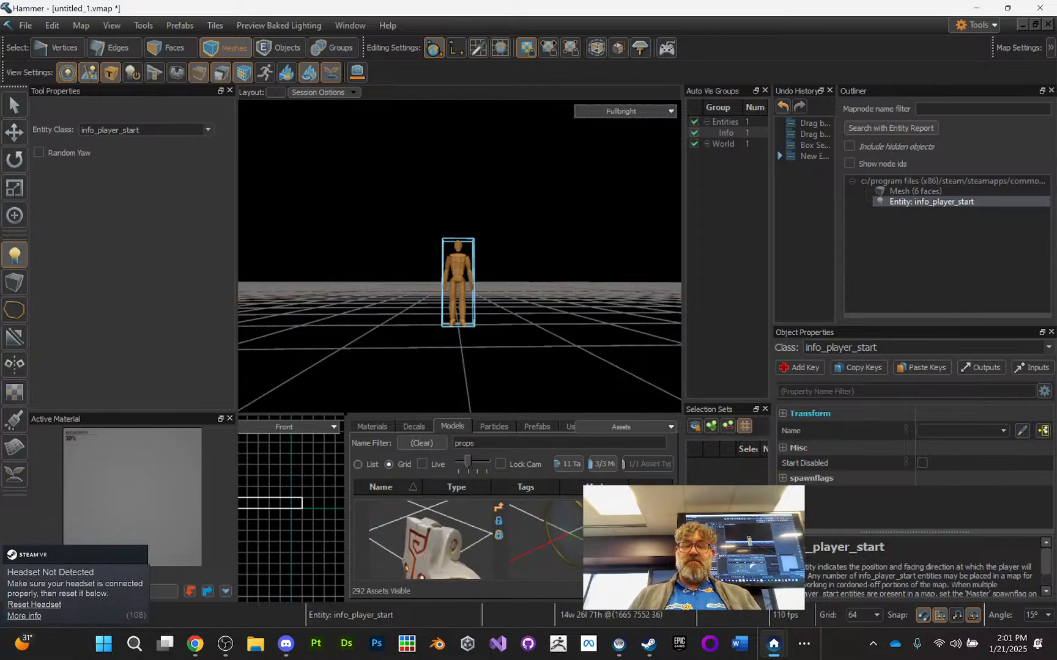
pyautogui.scroll(-1, 469, 552)
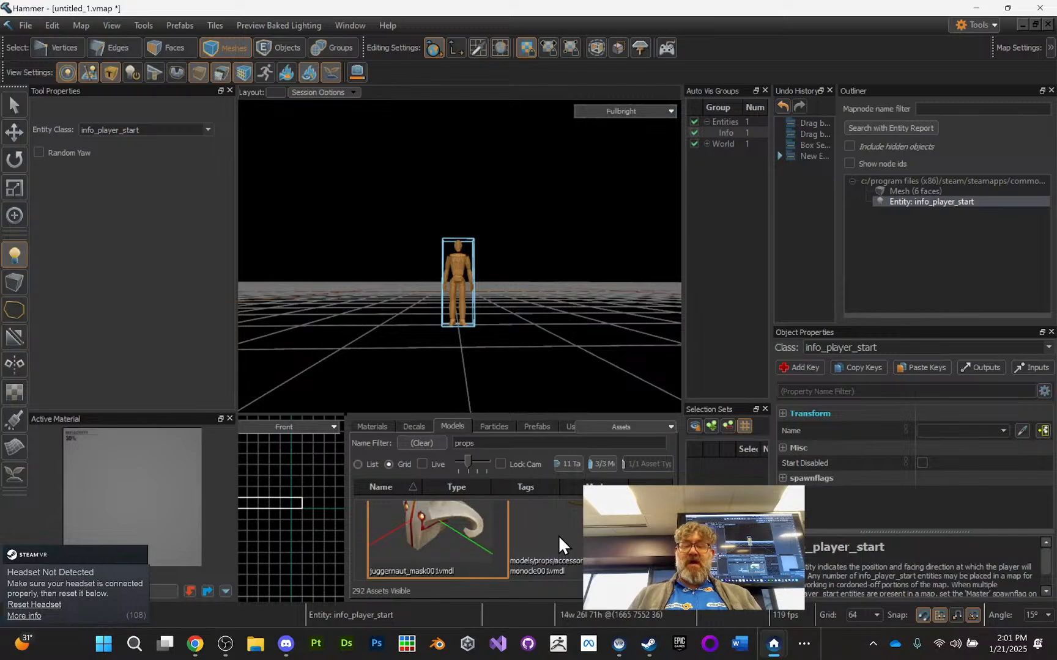
pyautogui.scroll(-1, 558, 535)
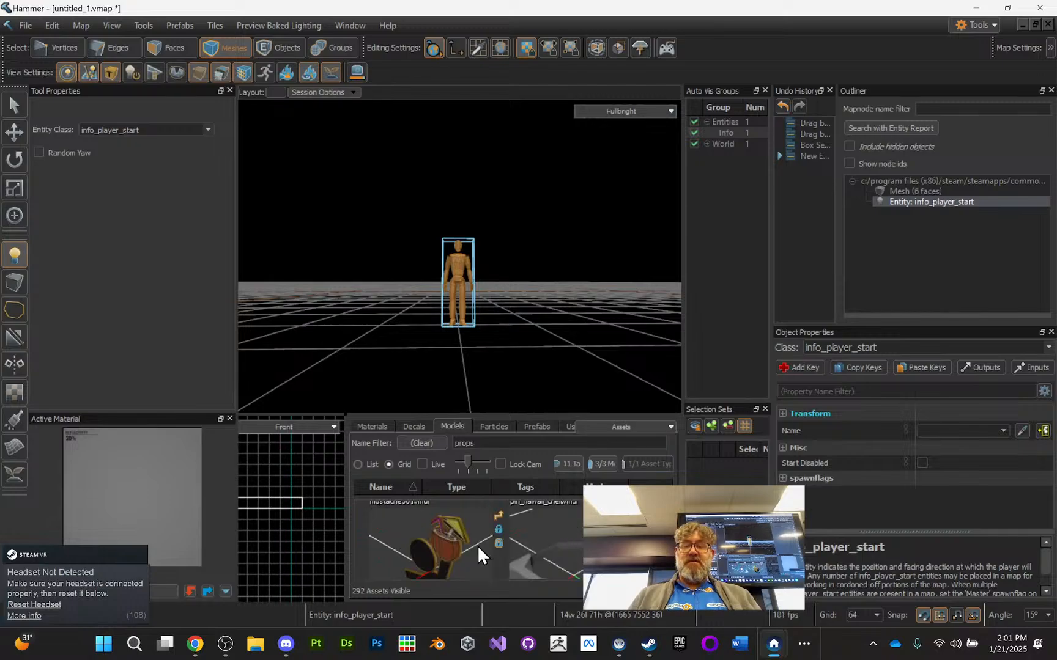
pyautogui.scroll(-1, 478, 546)
pyautogui.scroll(1, 482, 549)
pyautogui.scroll(-1, 549, 545)
pyautogui.scroll(5, 549, 545)
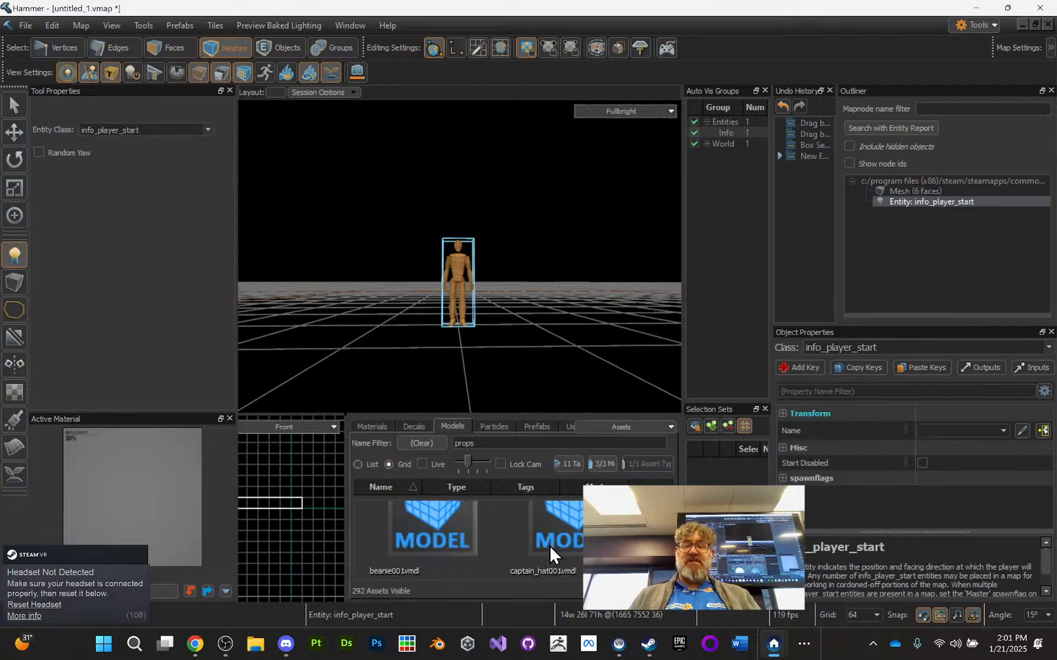
pyautogui.scroll(-5, 549, 545)
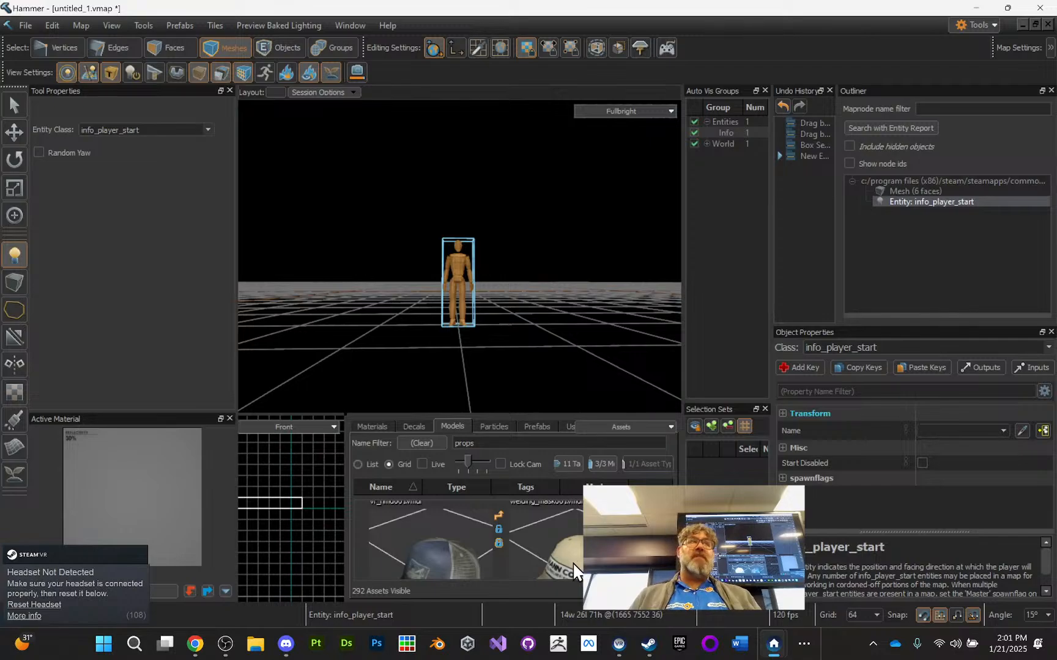
# Step: Place the baseball_cap002 model on the grid behind the player start and select it in the outliner
pyautogui.moveTo(575, 572); pyautogui.dragTo(414, 298)
pyautogui.moveTo(421, 341)
pyautogui.mouseDown()
pyautogui.moveTo(437, 353)
pyautogui.moveTo(422, 346)
pyautogui.mouseUp()
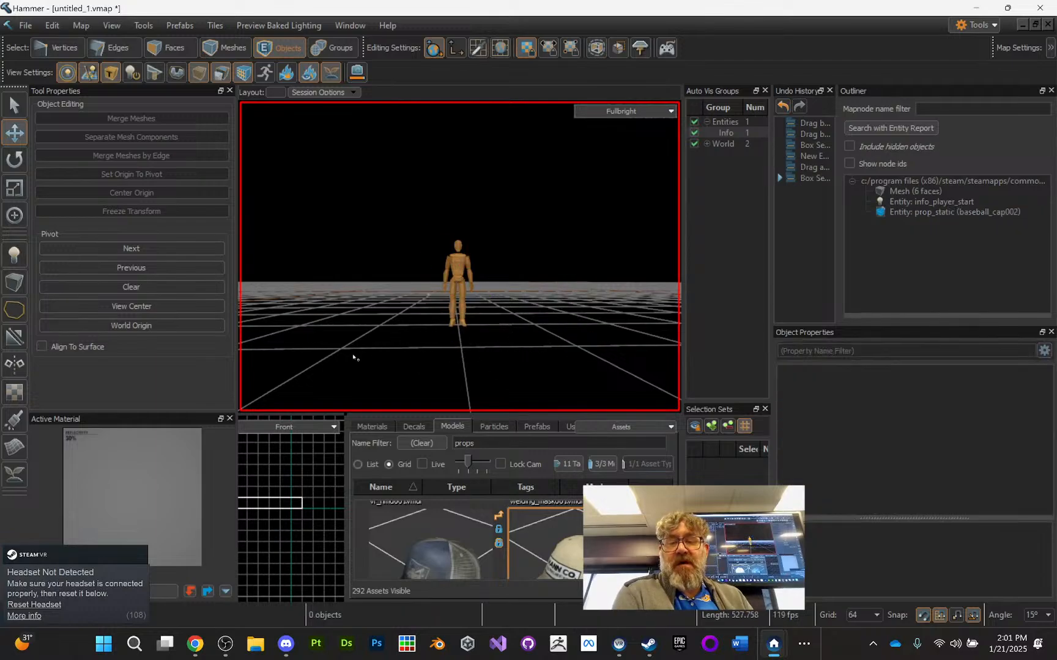
pyautogui.click(937, 211)
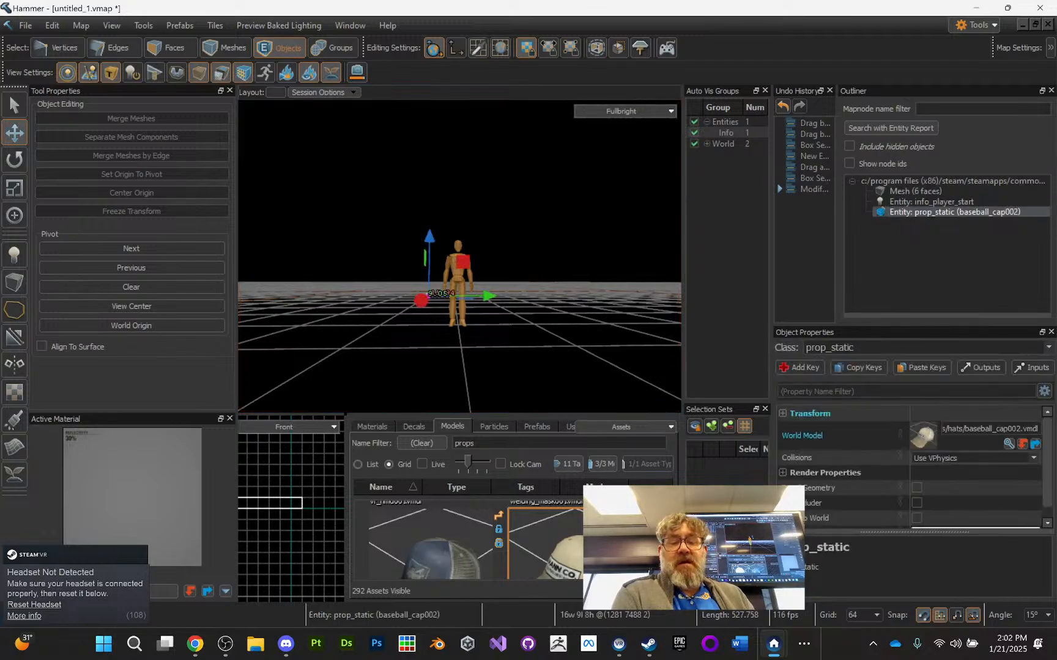
# Step: Find the bookshelf001 model among the props and place it on the grid beside the player start figure
pyautogui.scroll(5, 468, 541)
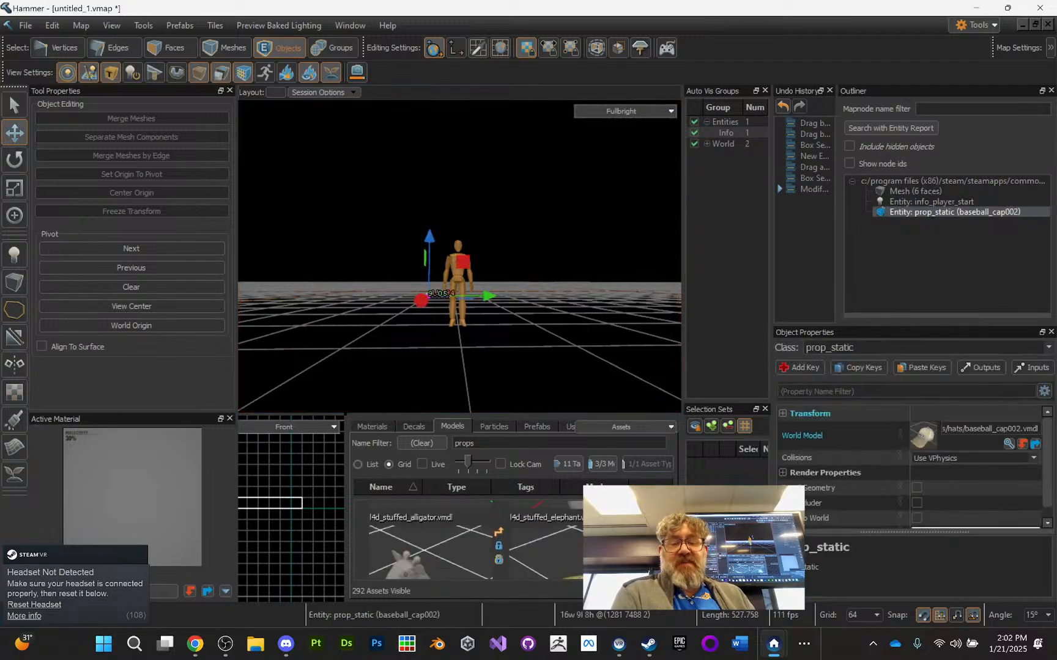
pyautogui.scroll(5, 467, 541)
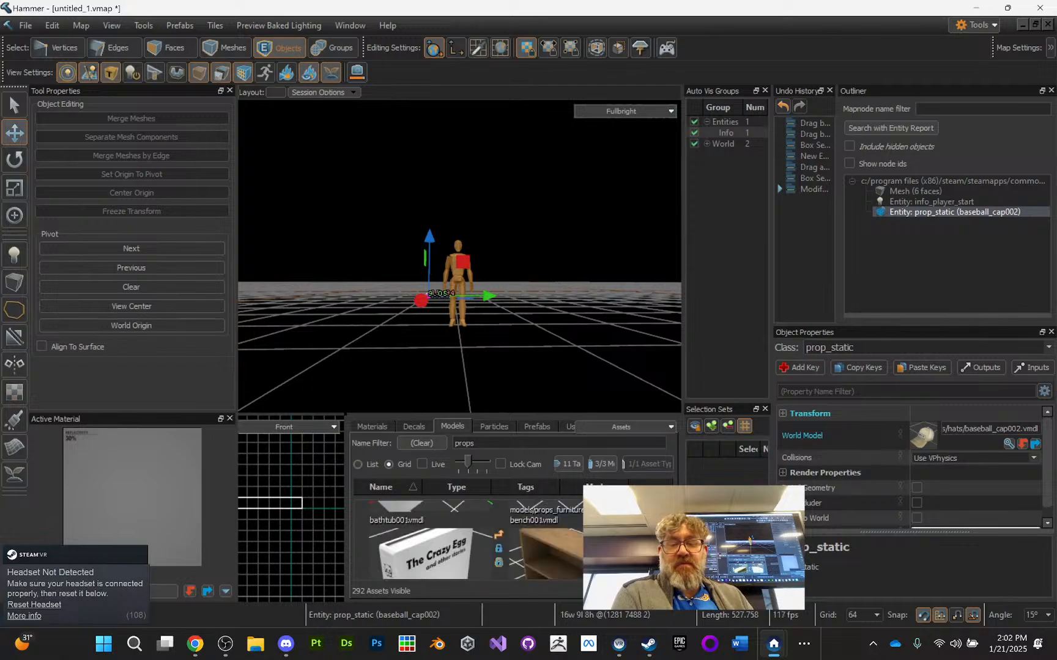
pyautogui.moveTo(544, 553); pyautogui.dragTo(524, 323)
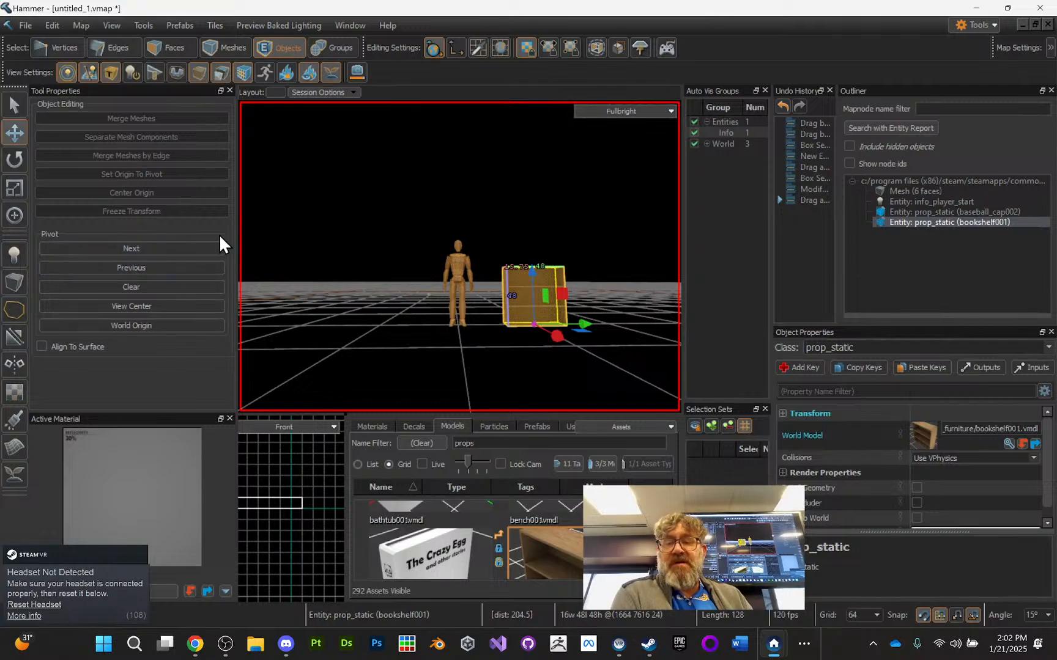
# Step: Enlarge the asset browser in width and height, and place the book001 model above the bookshelf
pyautogui.moveTo(236, 240); pyautogui.dragTo(45, 230)
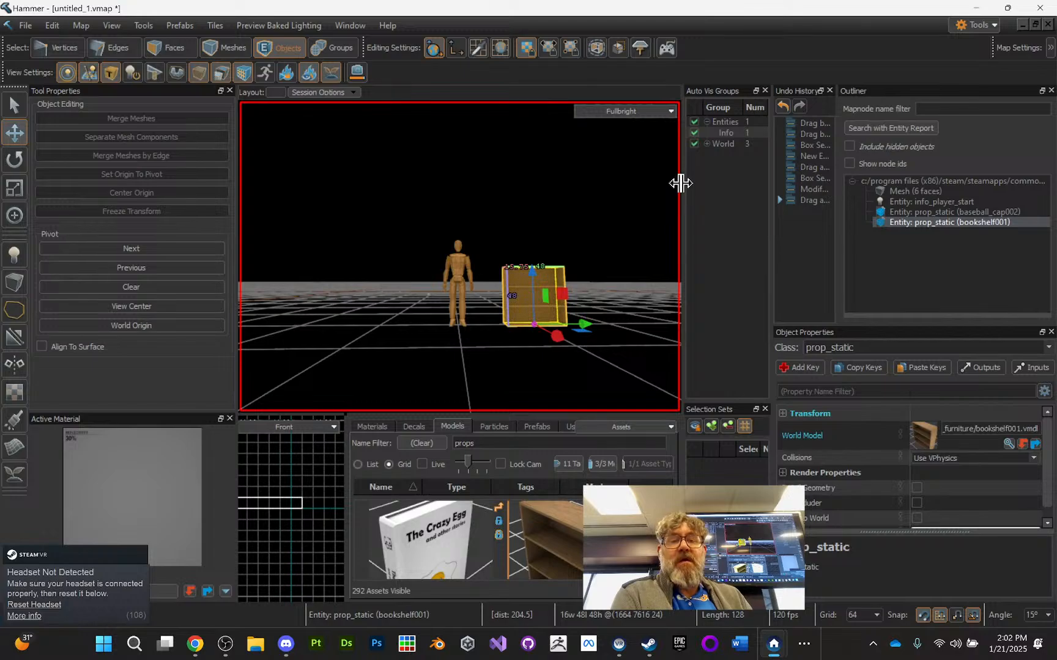
pyautogui.moveTo(679, 182); pyautogui.dragTo(750, 189)
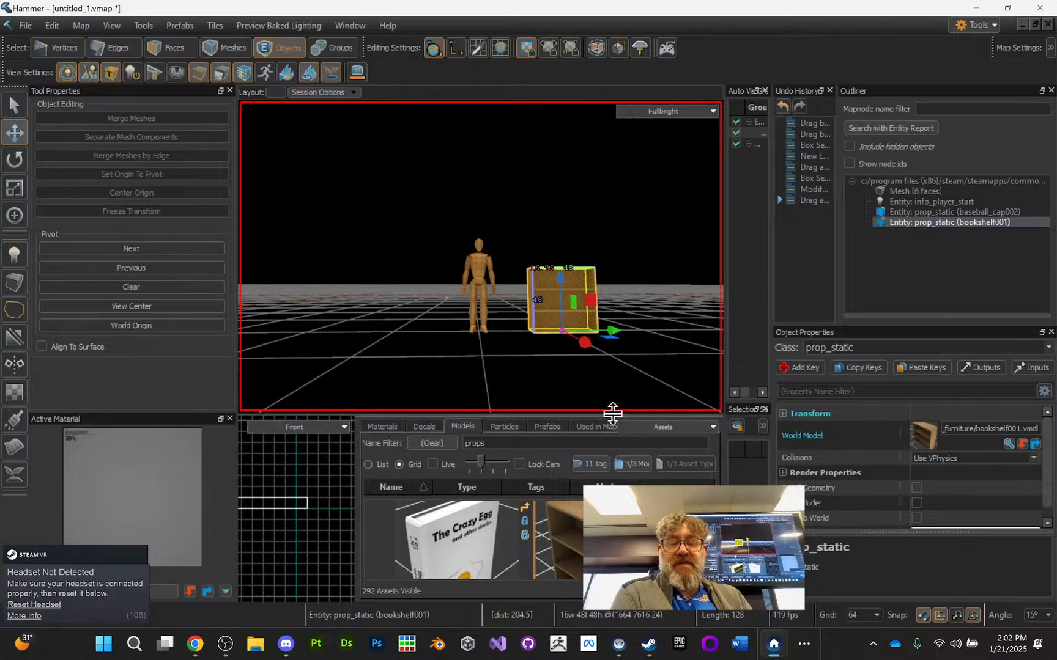
pyautogui.moveTo(616, 413); pyautogui.dragTo(616, 348)
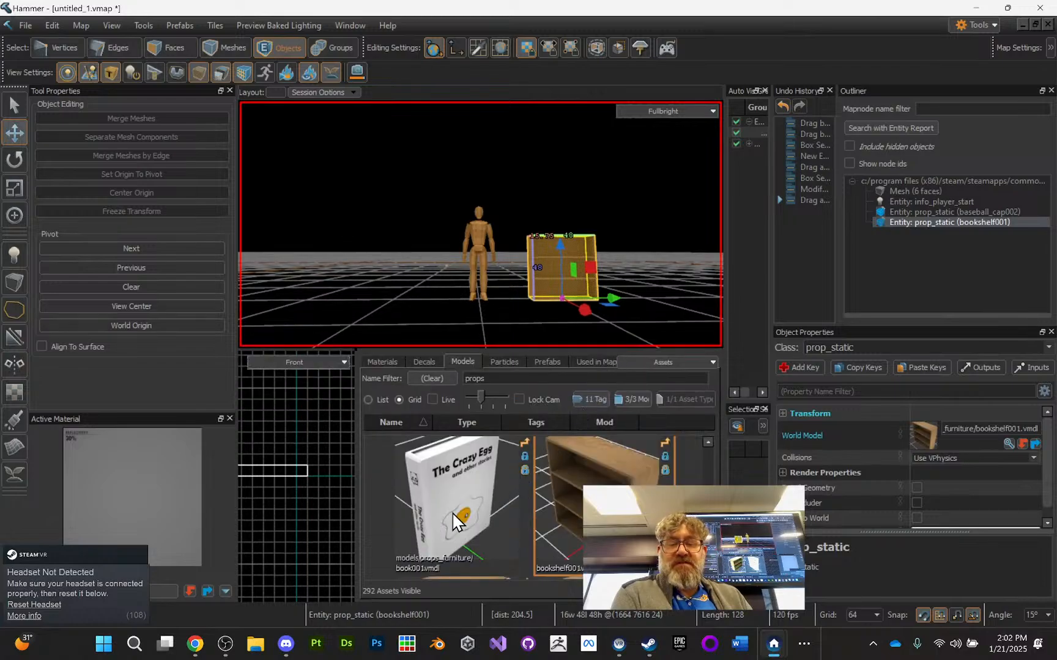
pyautogui.moveTo(459, 519); pyautogui.dragTo(558, 240)
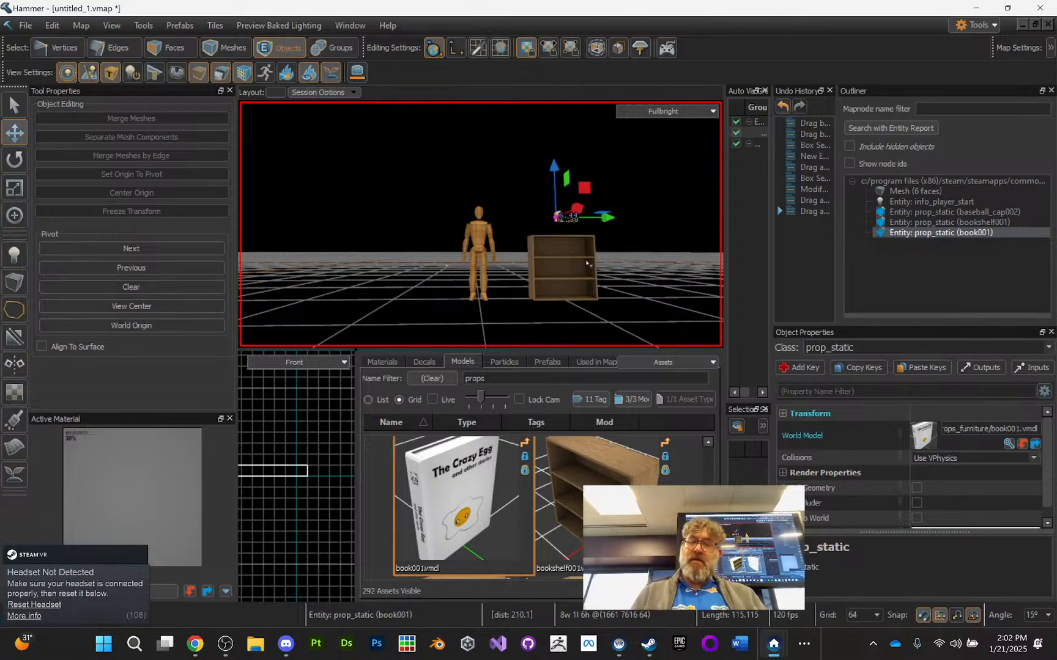
# Step: Center the 3D view on the book and inspect it from close by, next to the bookshelf and figure
pyautogui.rightClick(581, 221)
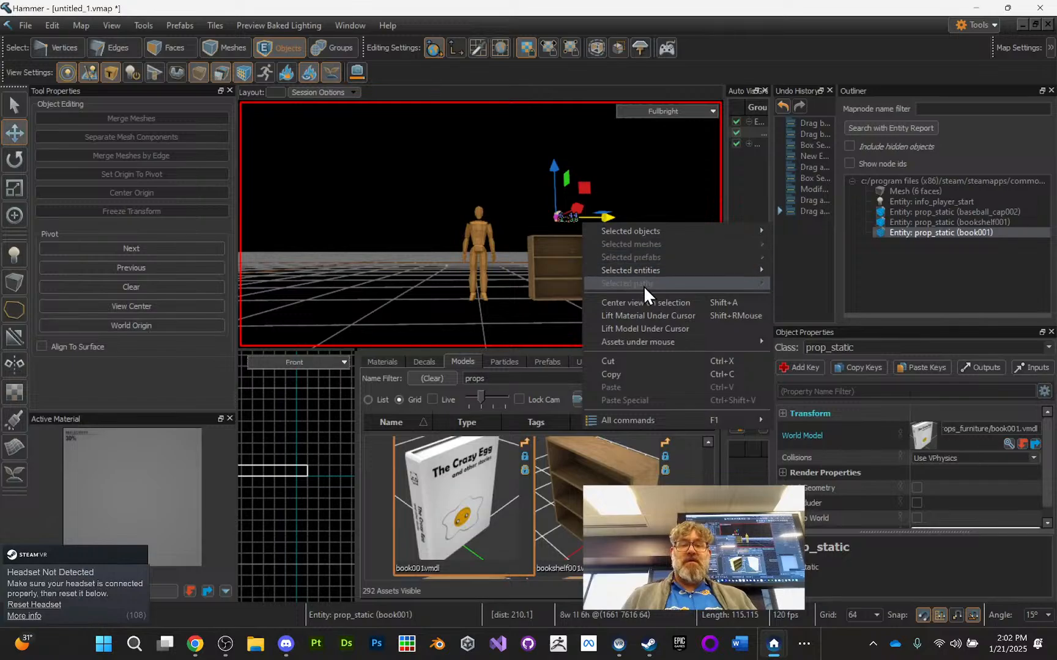
pyautogui.click(647, 302)
pyautogui.click(586, 247)
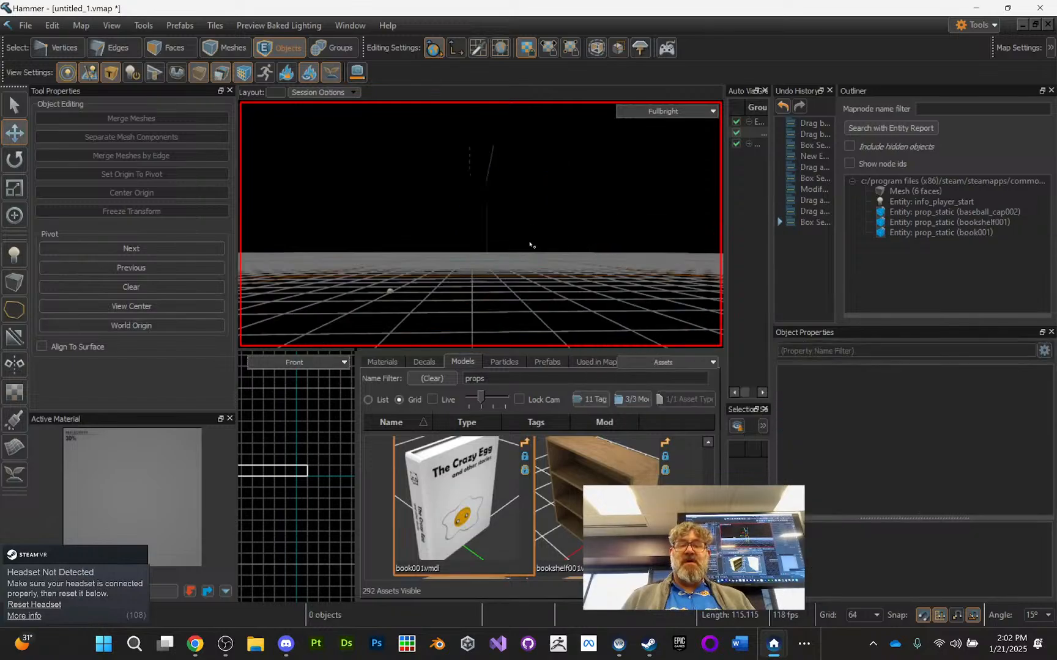
pyautogui.rightClick(454, 230)
pyautogui.click(481, 213)
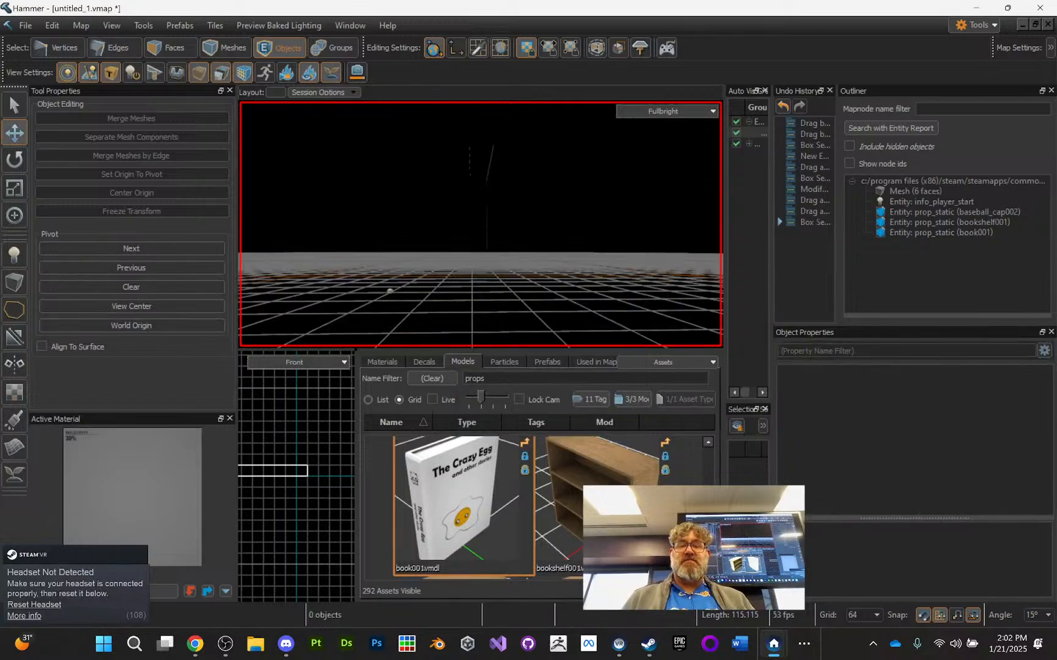
pyautogui.moveTo(480, 223); pyautogui.dragTo(480, 223, button='right')
pyautogui.press('w')
pyautogui.scroll(-6, 518, 211)
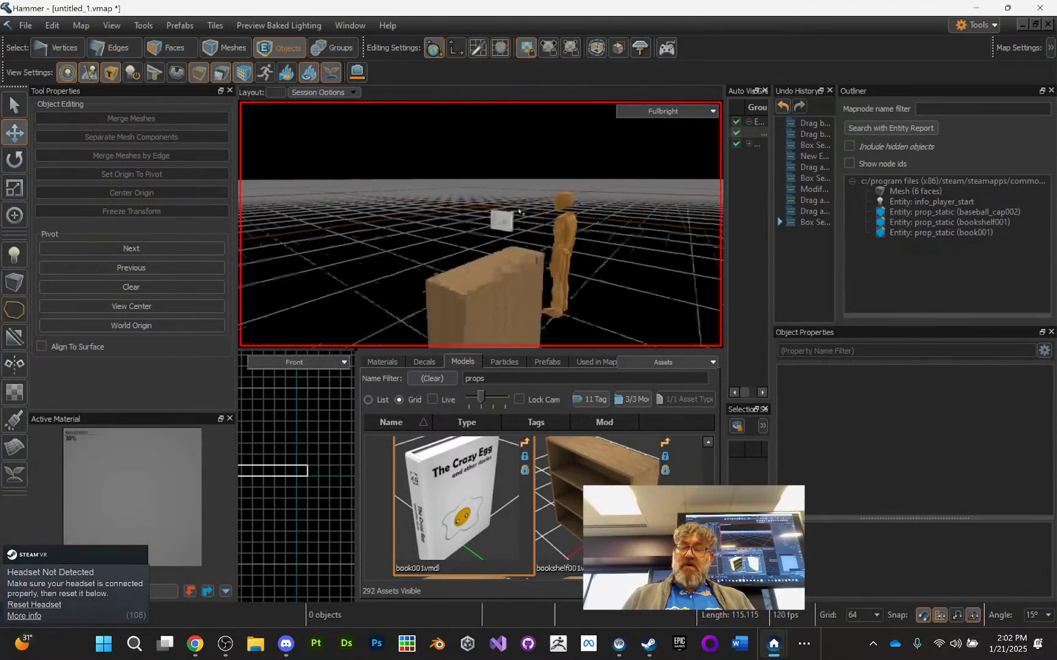
pyautogui.scroll(5, 519, 211)
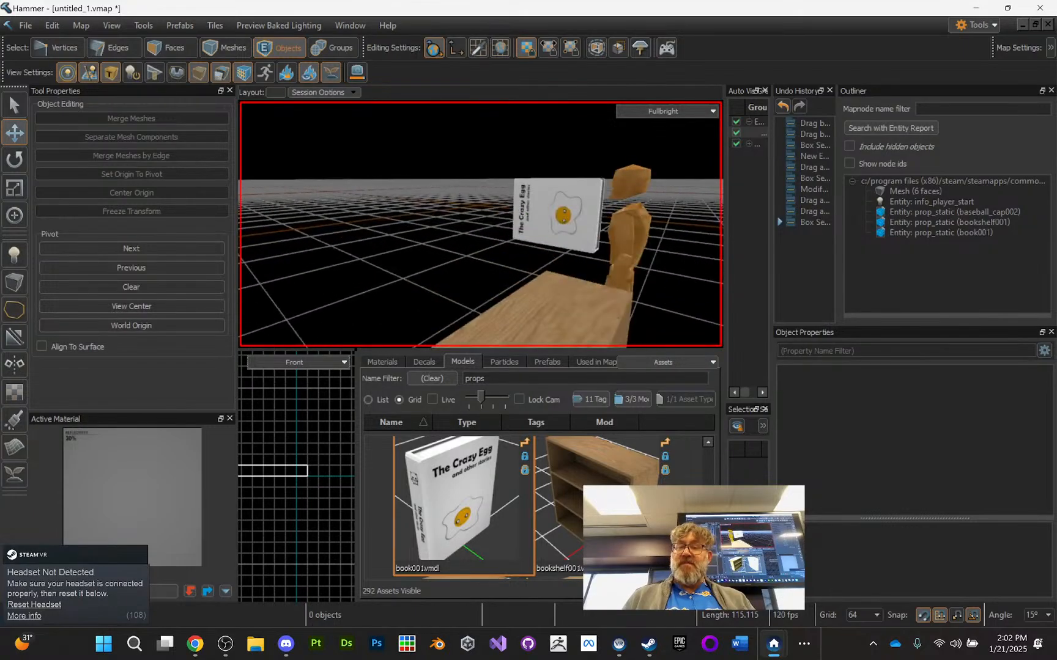
pyautogui.moveTo(480, 224); pyautogui.dragTo(480, 224, button='right')
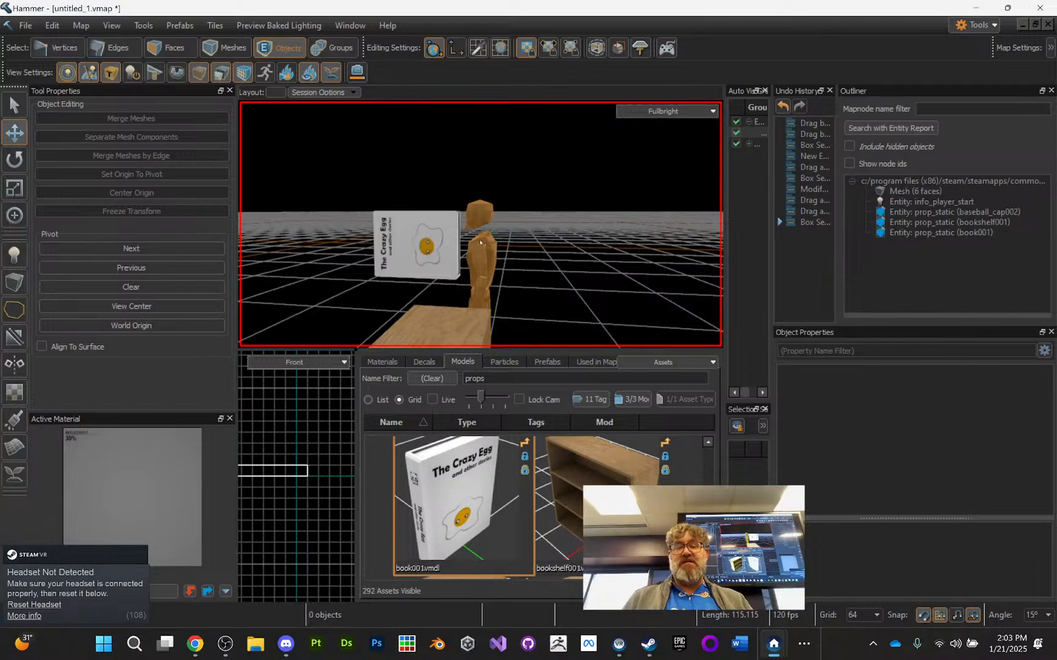
# Step: Select the bookshelf and move it 64 units along the green axis onto the player start figure
pyautogui.moveTo(480, 243); pyautogui.dragTo(480, 224, button='right')
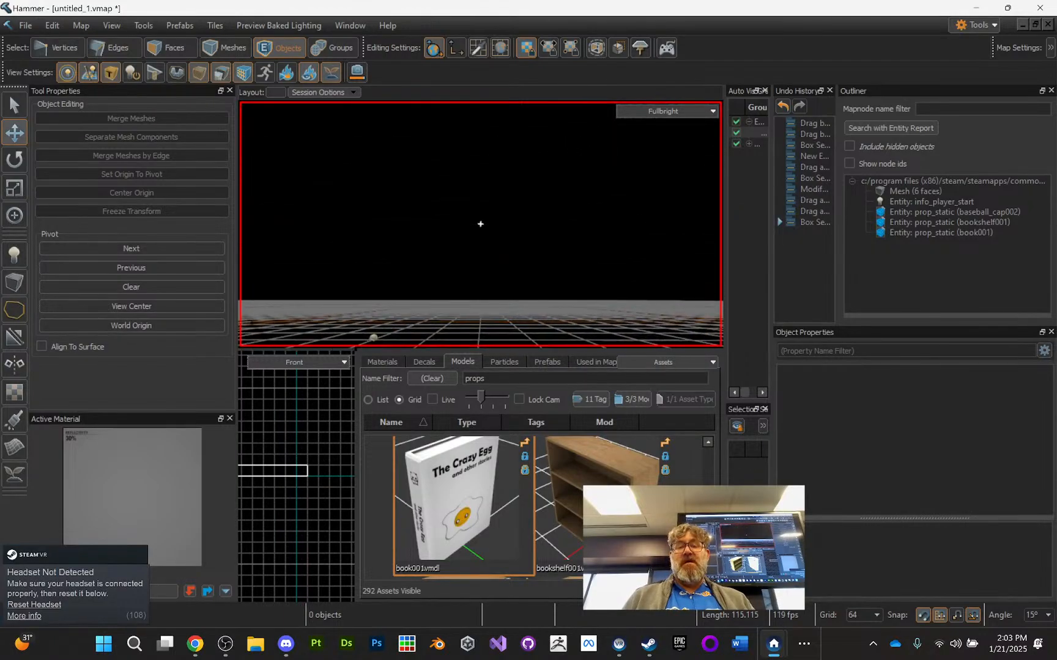
pyautogui.scroll(-3, 581, 256)
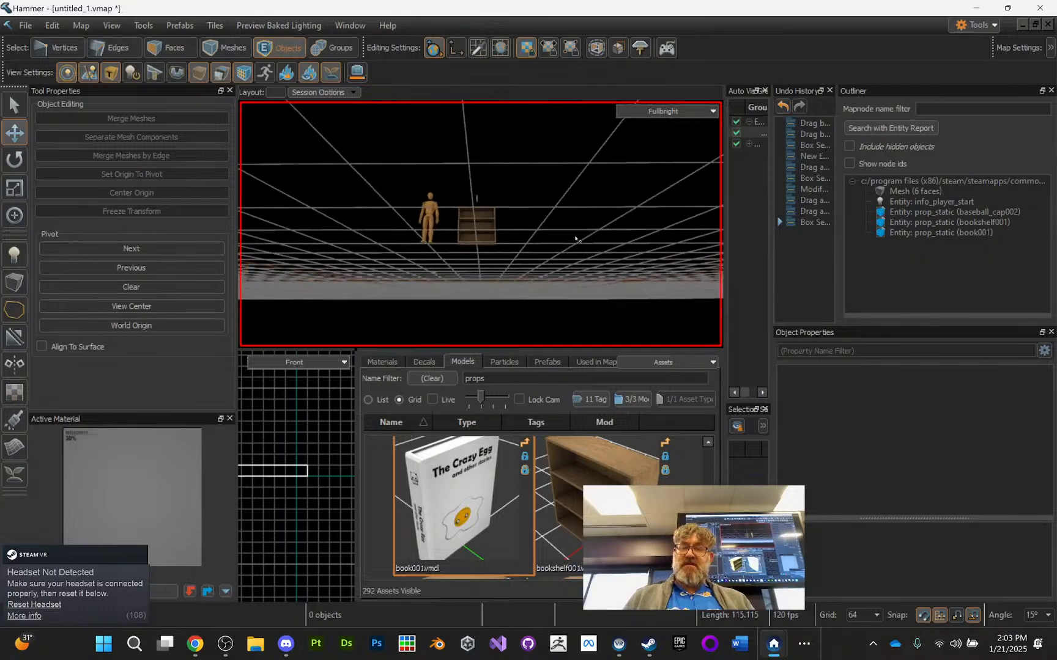
pyautogui.moveTo(576, 238); pyautogui.dragTo(387, 253, button='right')
pyautogui.press('w')
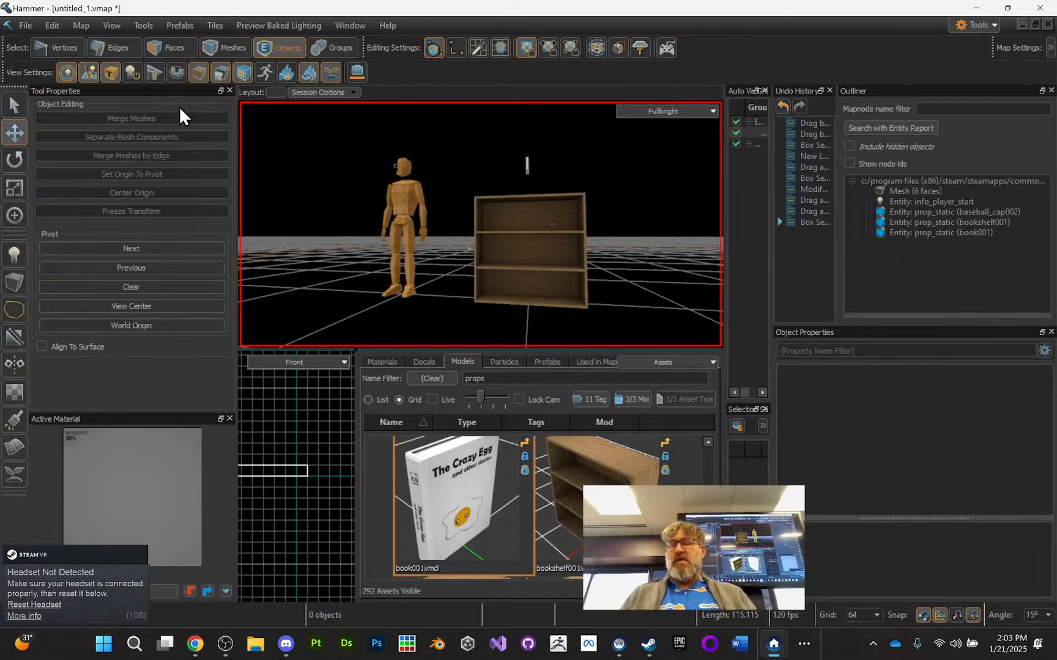
pyautogui.click(509, 236)
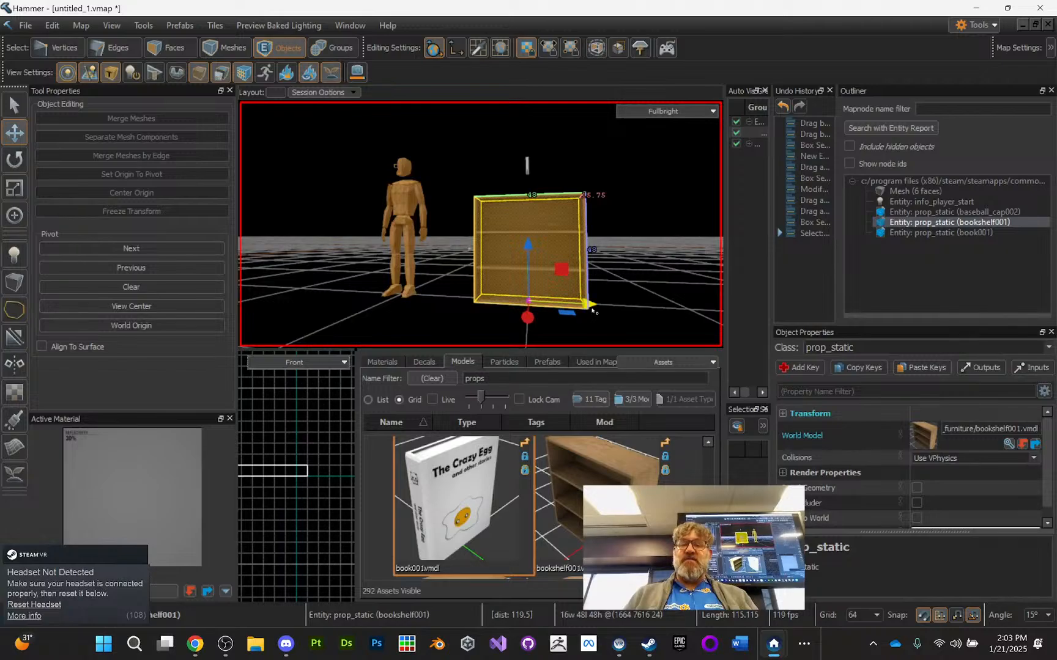
pyautogui.moveTo(589, 306); pyautogui.dragTo(489, 283)
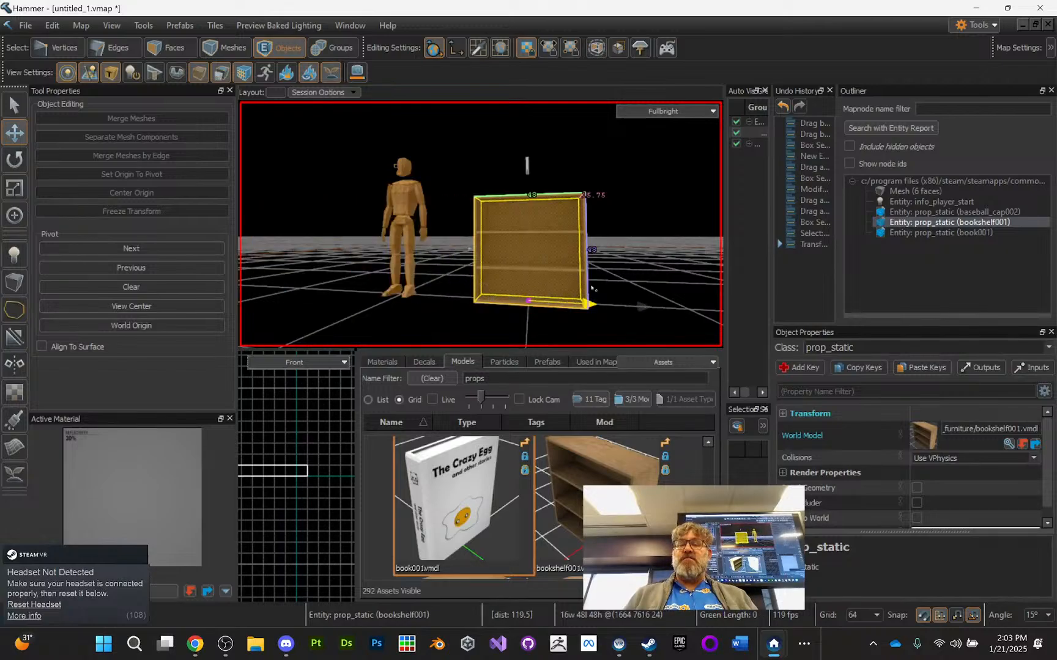
pyautogui.moveTo(591, 288)
pyautogui.mouseDown()
pyautogui.moveTo(703, 286)
pyautogui.moveTo(590, 283)
pyautogui.mouseUp()
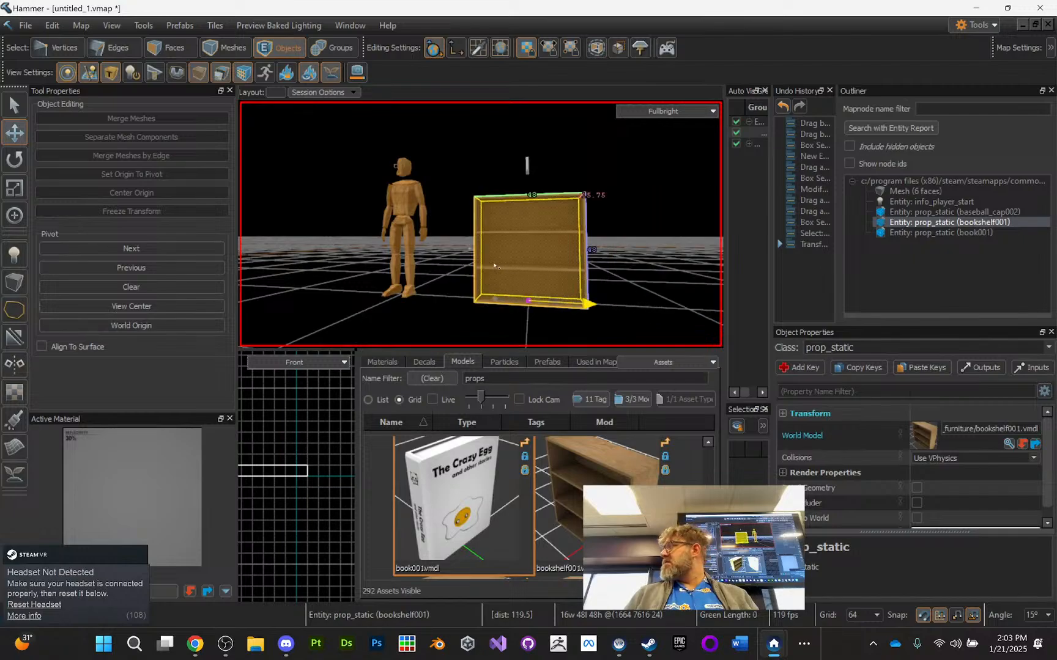
pyautogui.moveTo(496, 266); pyautogui.dragTo(425, 246)
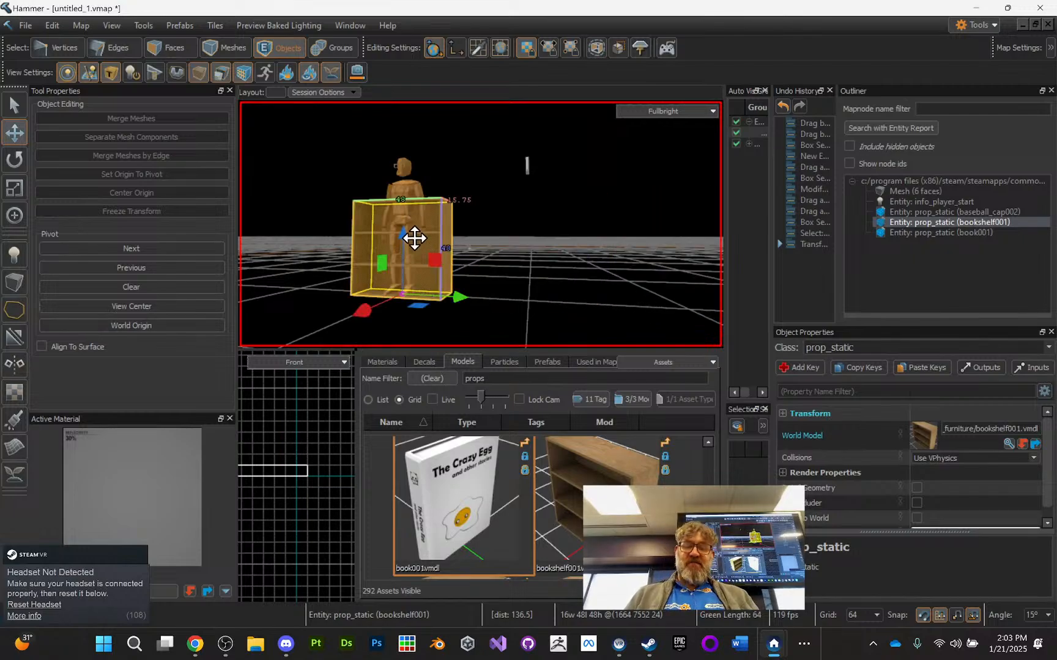
# Step: Reduce the grid size to 4 and move the bookshelf 52 units along the green axis, away from the figure
pyautogui.press('[')
pyautogui.press('[')
pyautogui.press('[')
pyautogui.press('[')
pyautogui.press('[')
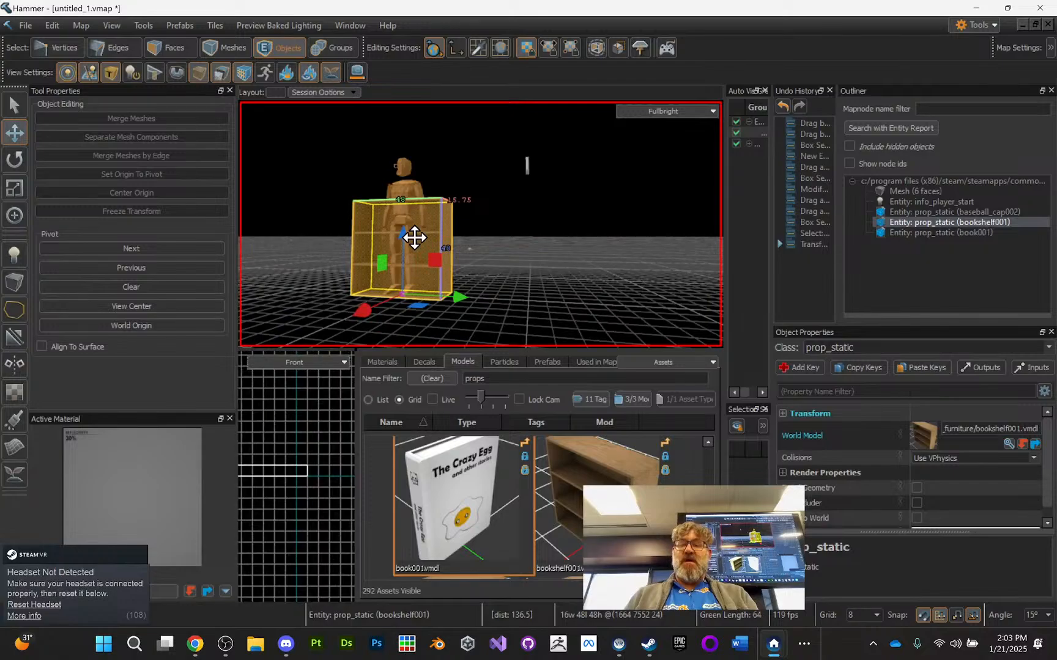
pyautogui.press(']')
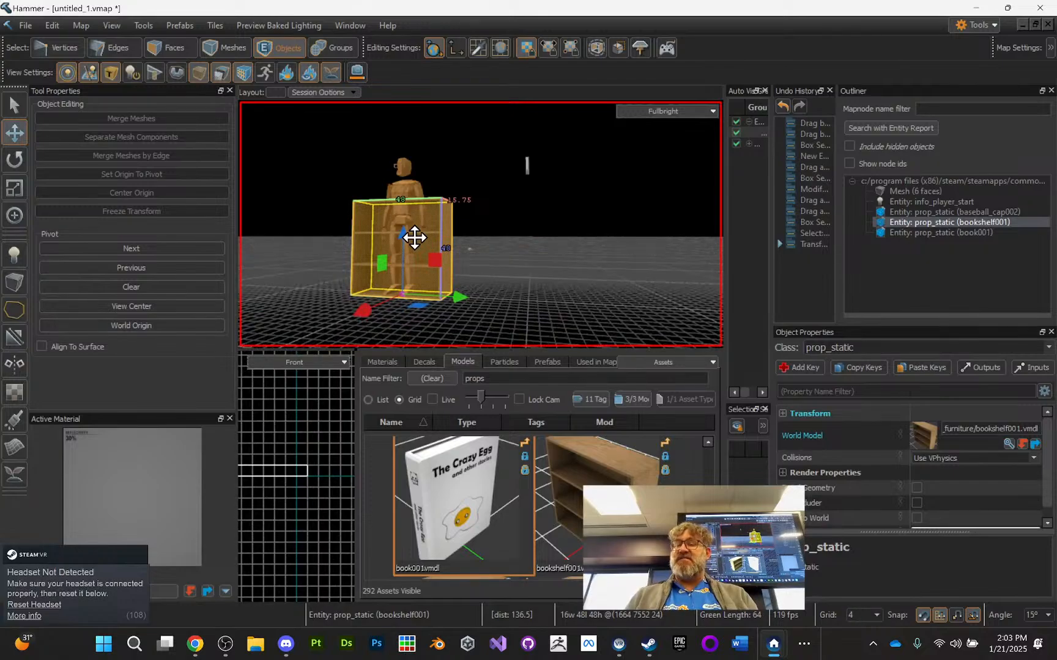
pyautogui.moveTo(418, 305); pyautogui.dragTo(508, 297)
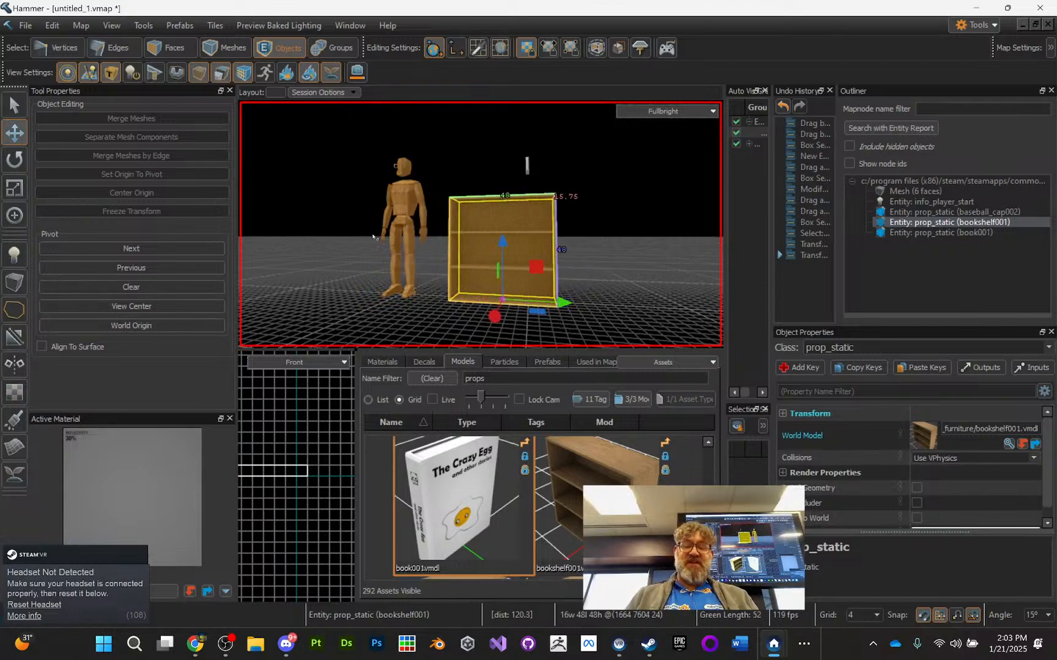
# Step: Step the grid size down and back up through its values to 512
pyautogui.press('[')
pyautogui.press('[')
pyautogui.press(']')
pyautogui.press(']')
pyautogui.press(']')
pyautogui.press(']')
pyautogui.press(']')
pyautogui.press(']')
pyautogui.press(']')
pyautogui.press(']')
pyautogui.press(']')
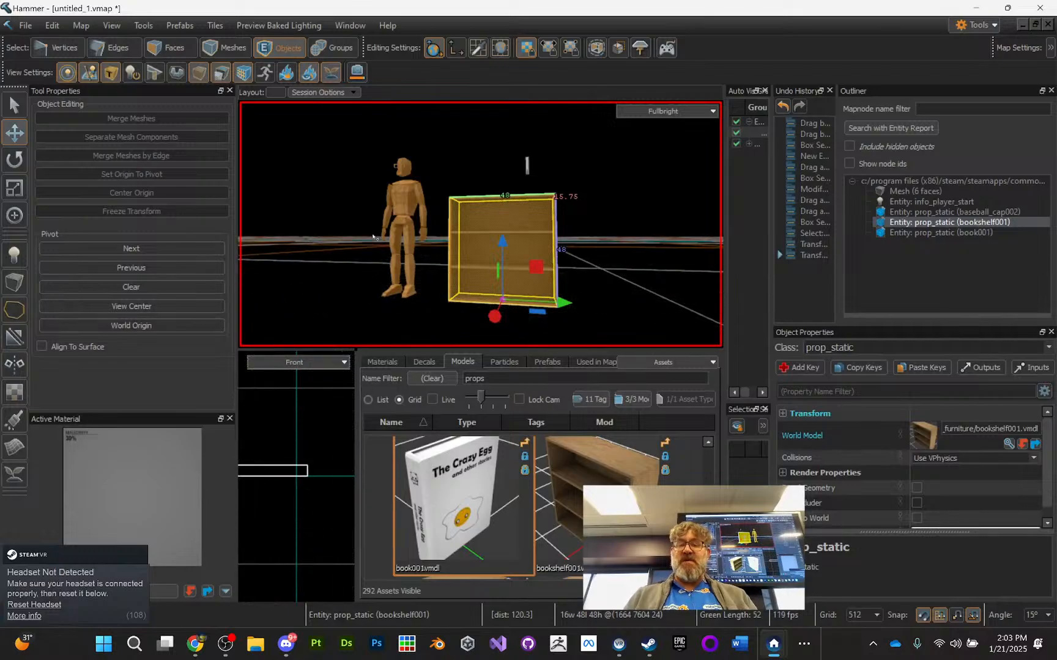
# Step: Move the bookshelf 76 units along the green axis, away from the figure, with snapping at grid size 512
pyautogui.moveTo(574, 235); pyautogui.dragTo(456, 275)
pyautogui.click(520, 255)
pyautogui.scroll(-2, 572, 290)
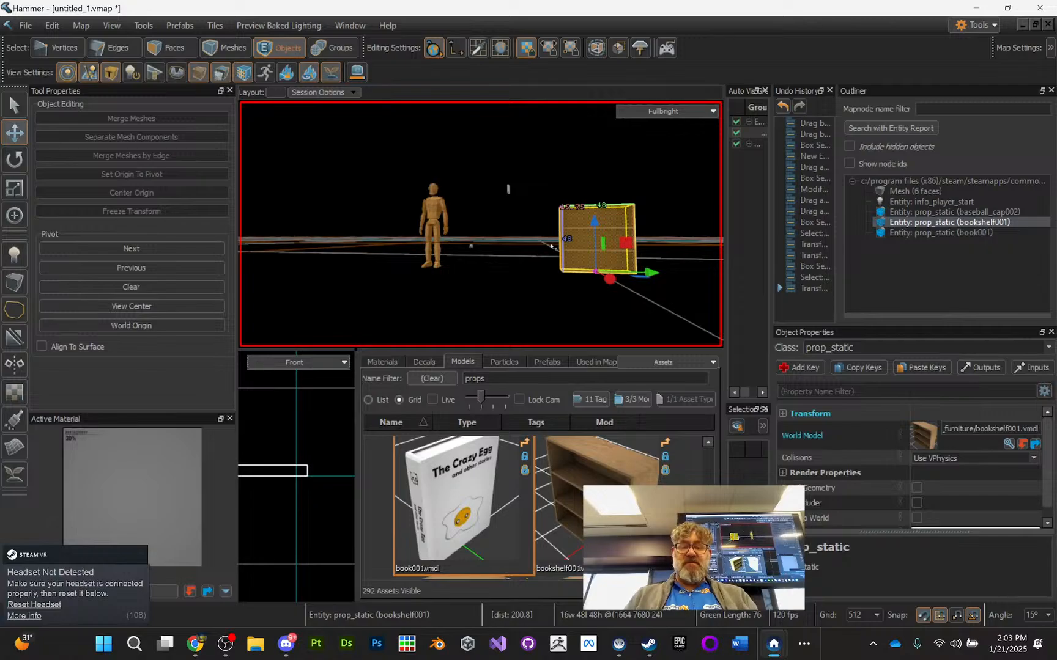
# Step: Reduce the grid size to 32 and view the bookshelf and book at an angle from above
pyautogui.press('[')
pyautogui.press('[')
pyautogui.press('[')
pyautogui.press('[')
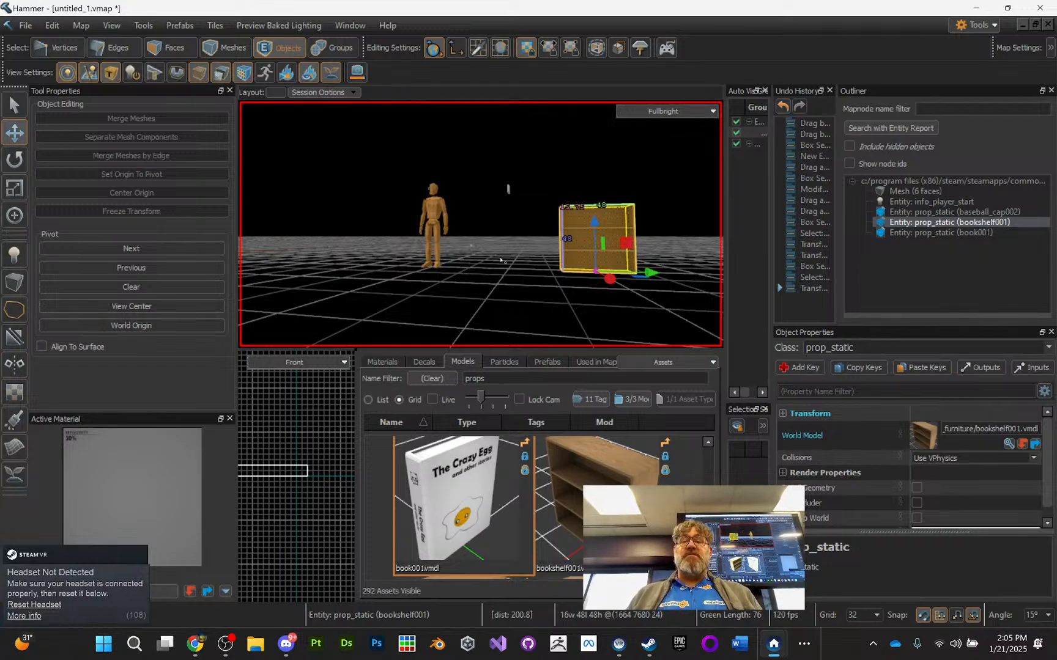
pyautogui.moveTo(553, 218); pyautogui.dragTo(481, 224, button='right')
pyautogui.press('w')
pyautogui.moveTo(415, 290); pyautogui.dragTo(389, 266, button='right')
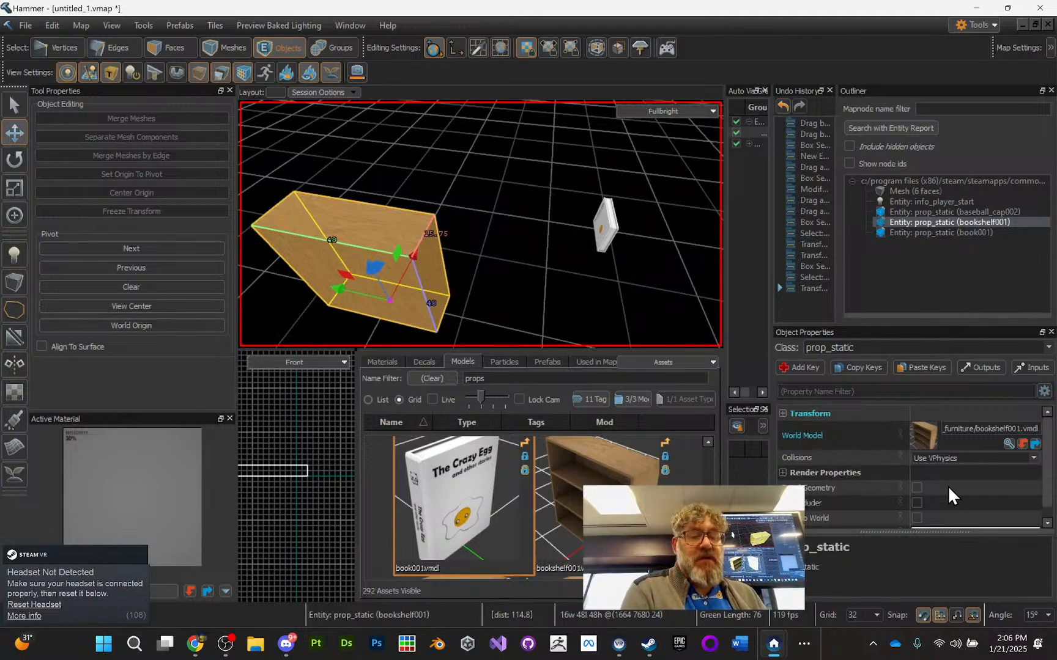
# Step: Change the bookshelf's entity class to prop_dynamic and check the other available prop classes
pyautogui.scroll(-1, 890, 455)
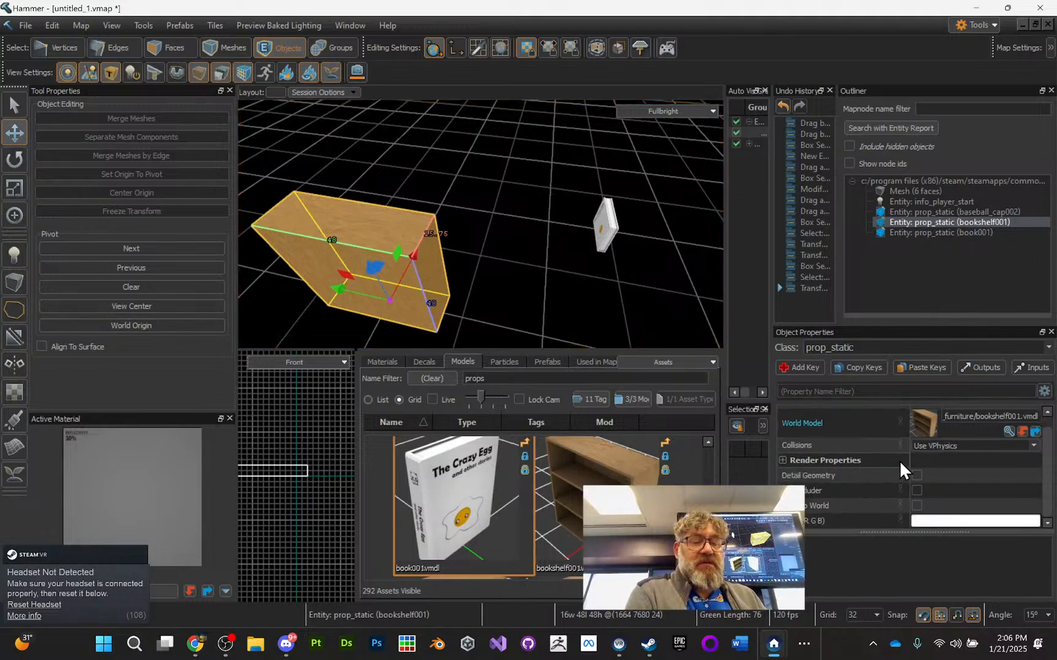
pyautogui.scroll(1, 900, 463)
pyautogui.scroll(-1, 878, 494)
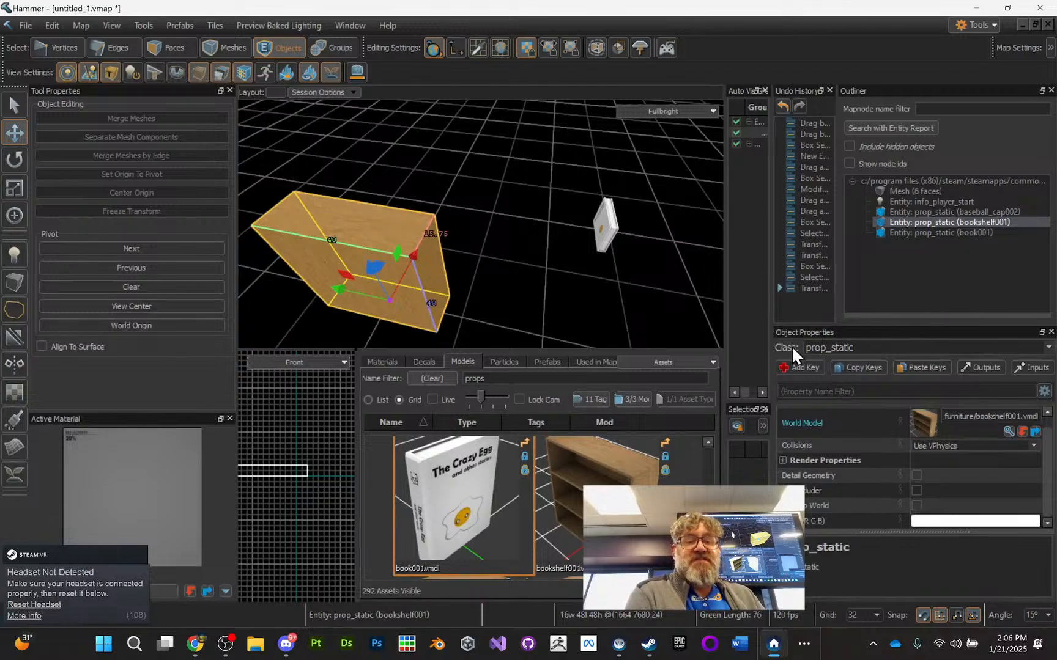
pyautogui.click(1048, 347)
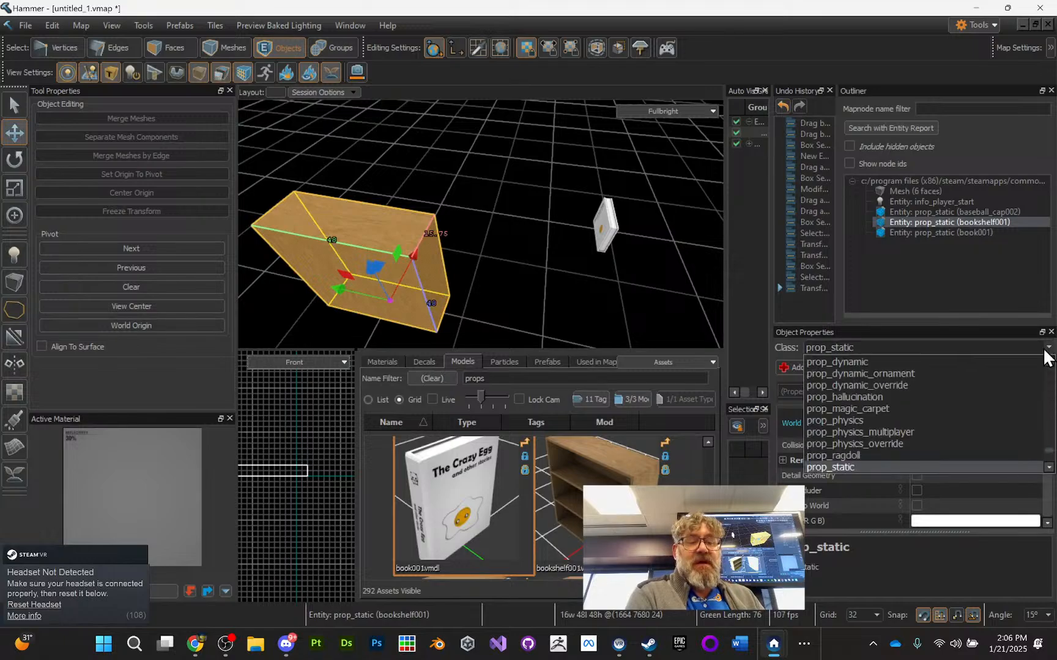
pyautogui.click(949, 362)
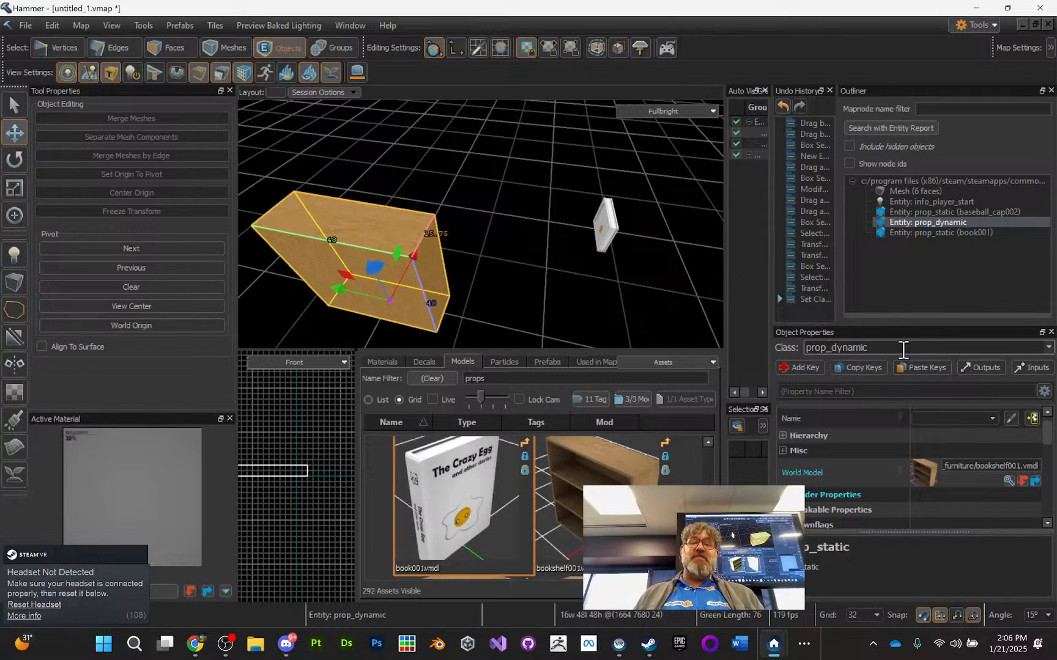
pyautogui.click(1048, 347)
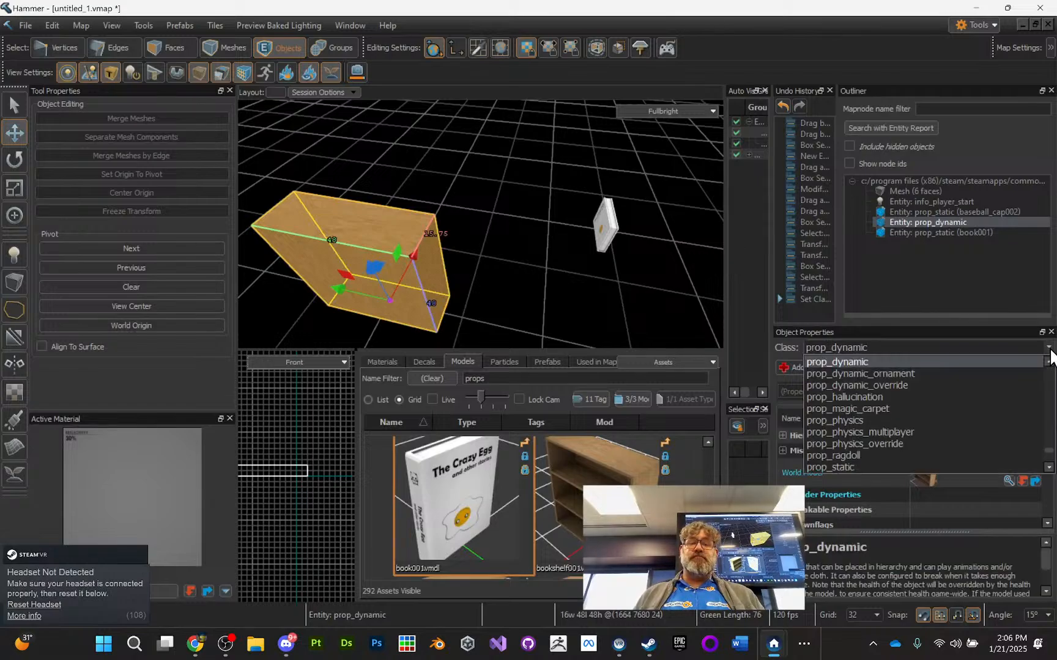
pyautogui.click(1048, 347)
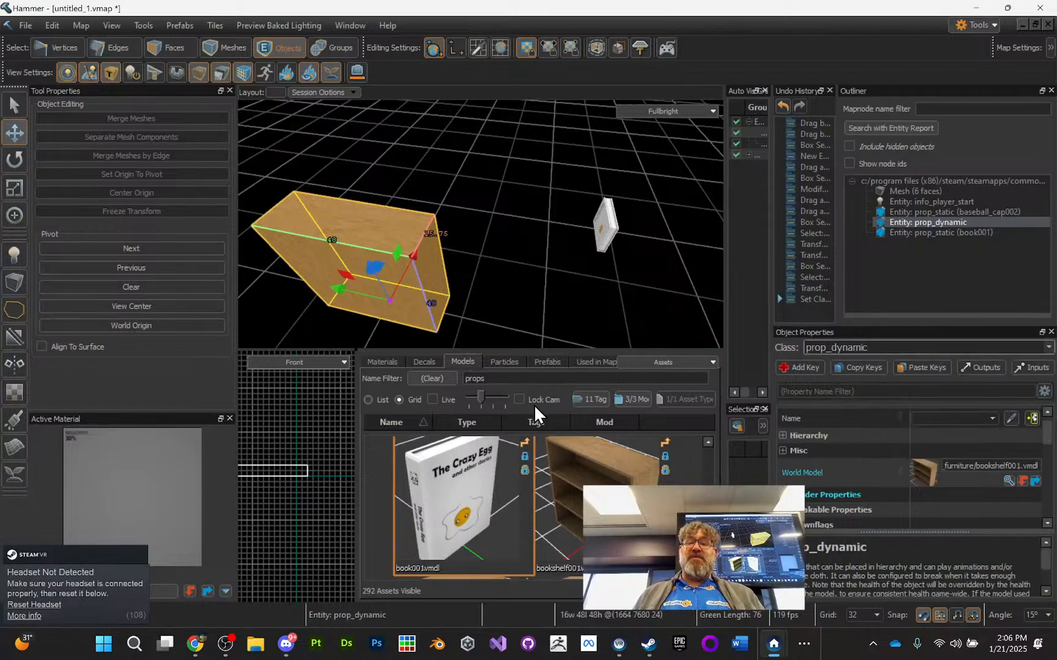
# Step: Place the globe001 model on top of the bookshelf and the house_plant001 model at its top edge beside the globe
pyautogui.scroll(-5, 564, 480)
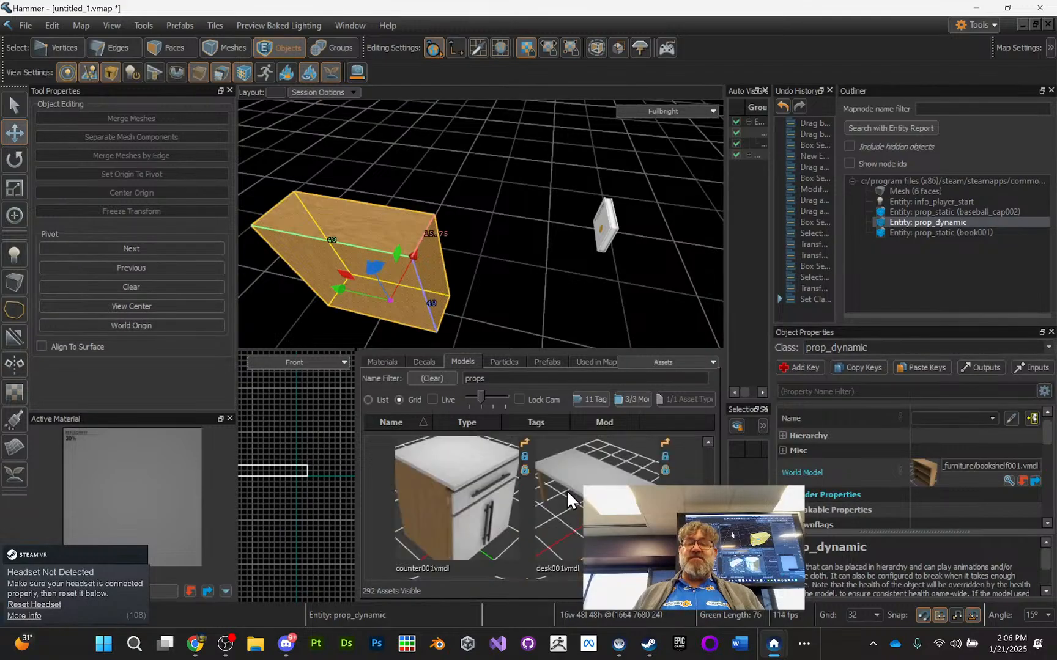
pyautogui.scroll(-2, 568, 494)
pyautogui.scroll(-2, 566, 491)
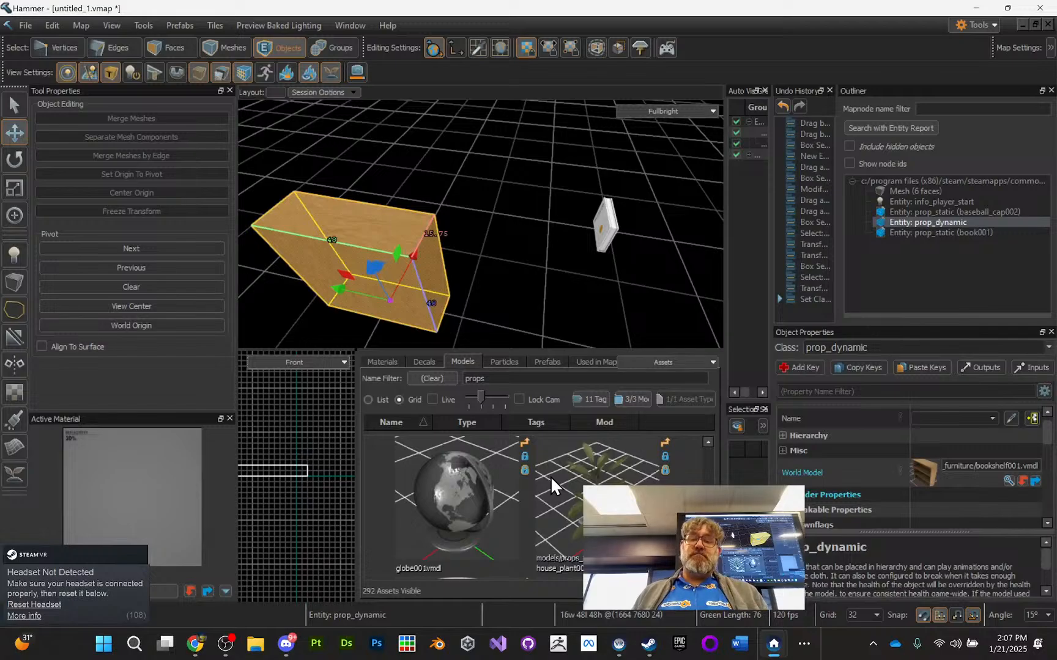
pyautogui.moveTo(462, 484); pyautogui.dragTo(366, 219)
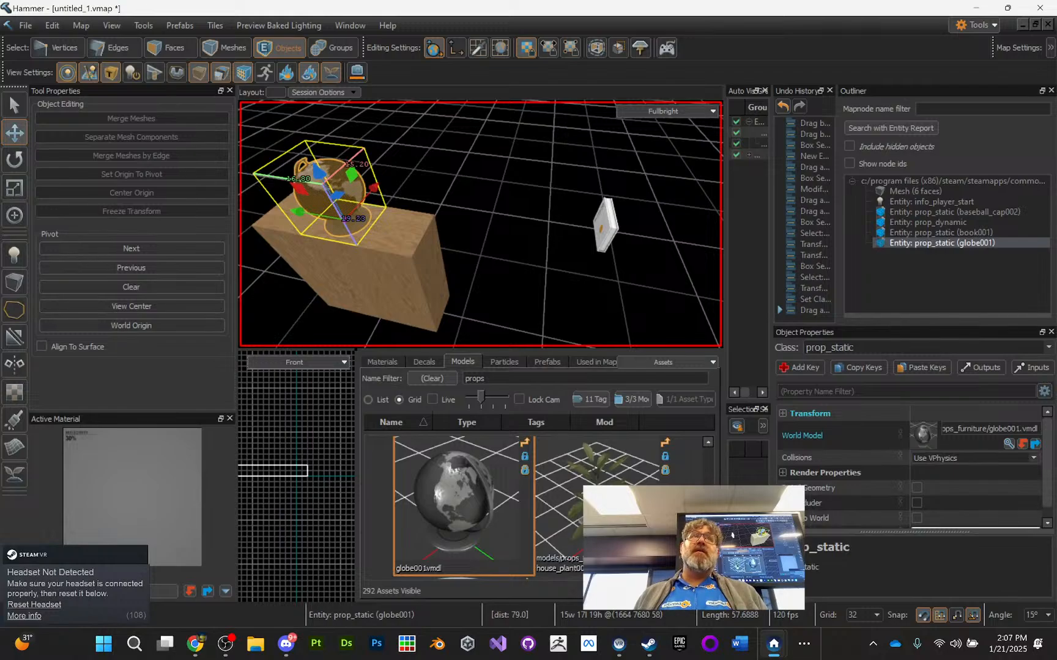
pyautogui.moveTo(605, 508); pyautogui.dragTo(407, 227)
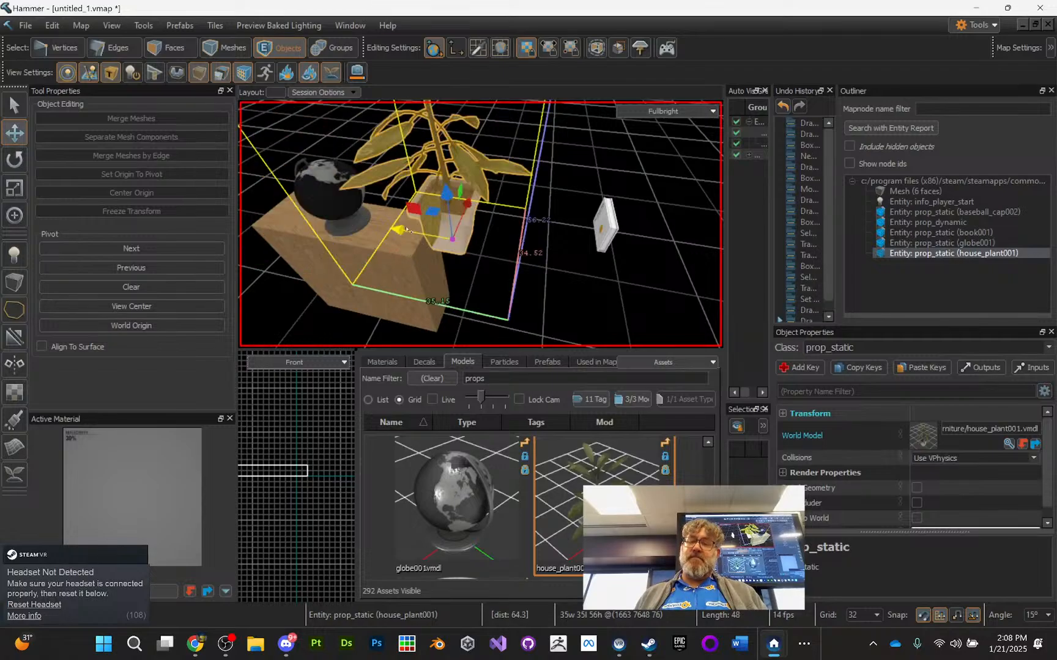
# Step: Select the bookshelf and the book in turn, and clear the selection
pyautogui.click(415, 276)
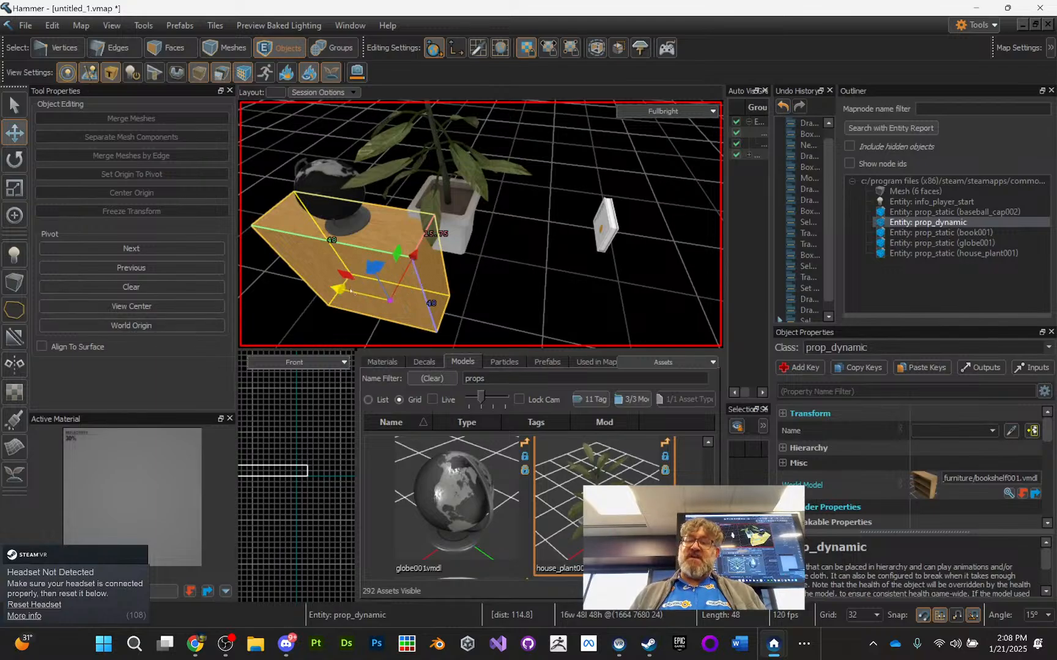
pyautogui.moveTo(351, 291)
pyautogui.mouseDown()
pyautogui.moveTo(440, 304)
pyautogui.moveTo(352, 292)
pyautogui.mouseUp()
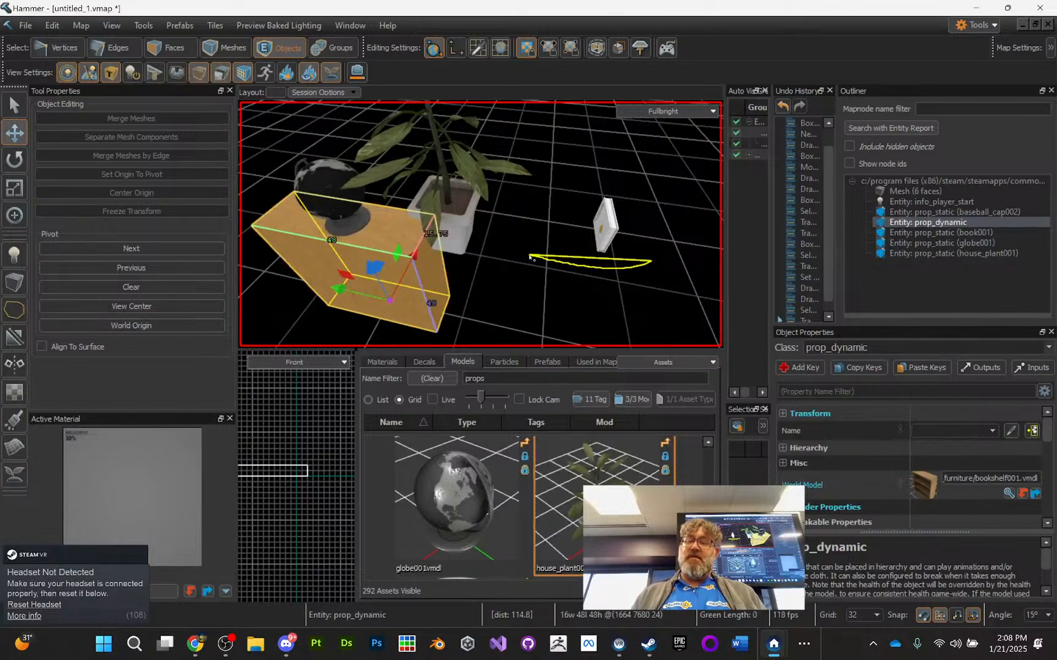
pyautogui.click(558, 236)
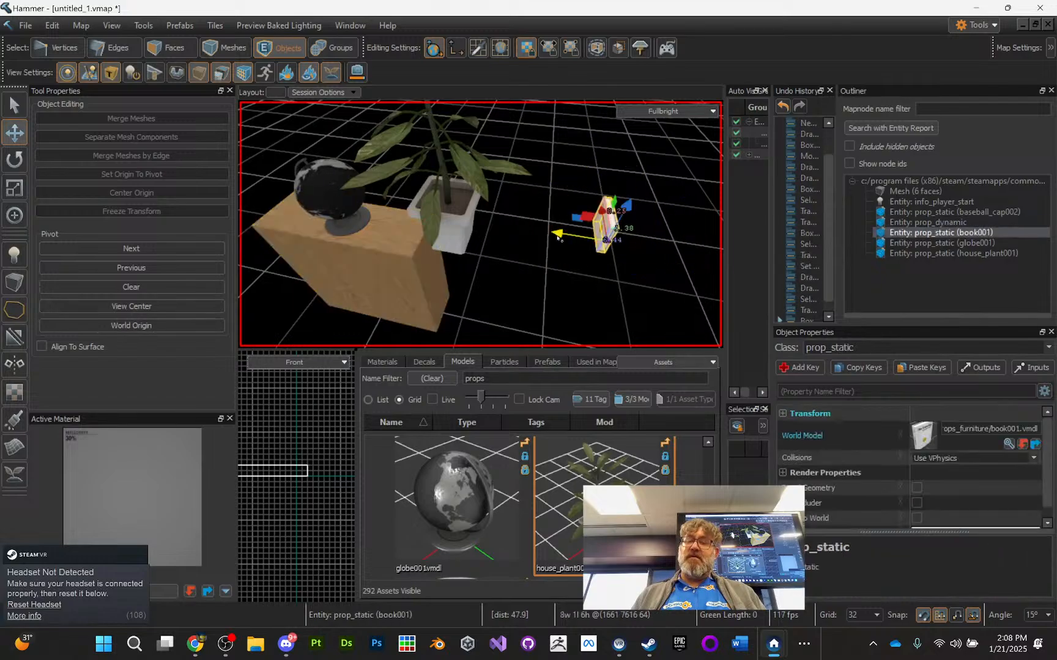
pyautogui.click(544, 213)
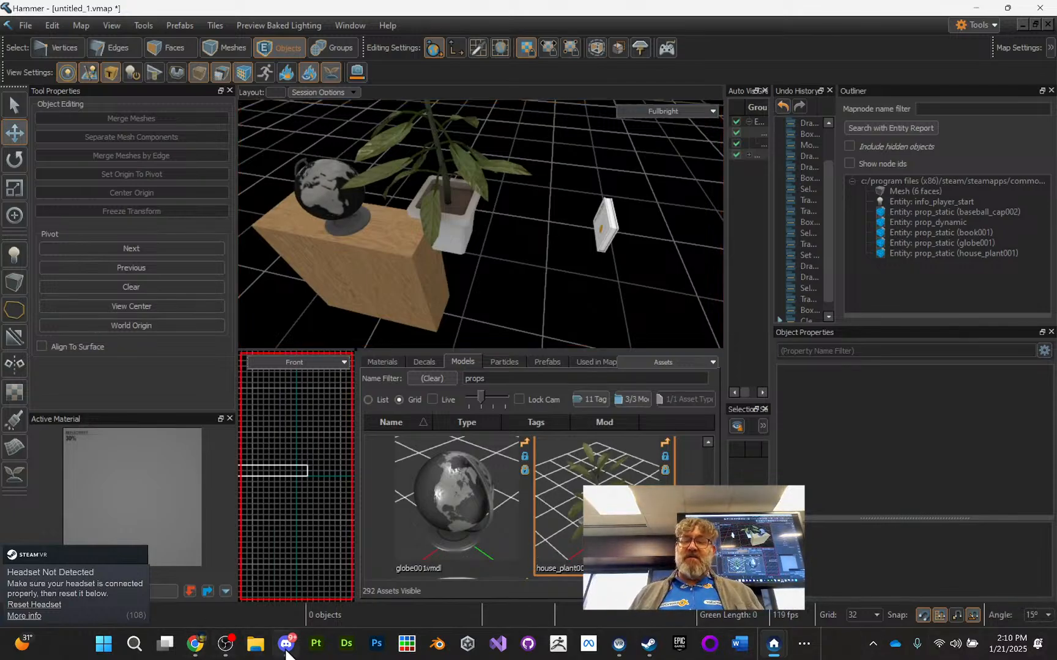
# Step: Switch to OBS Studio to reach the streaming controls
pyautogui.click(225, 643)
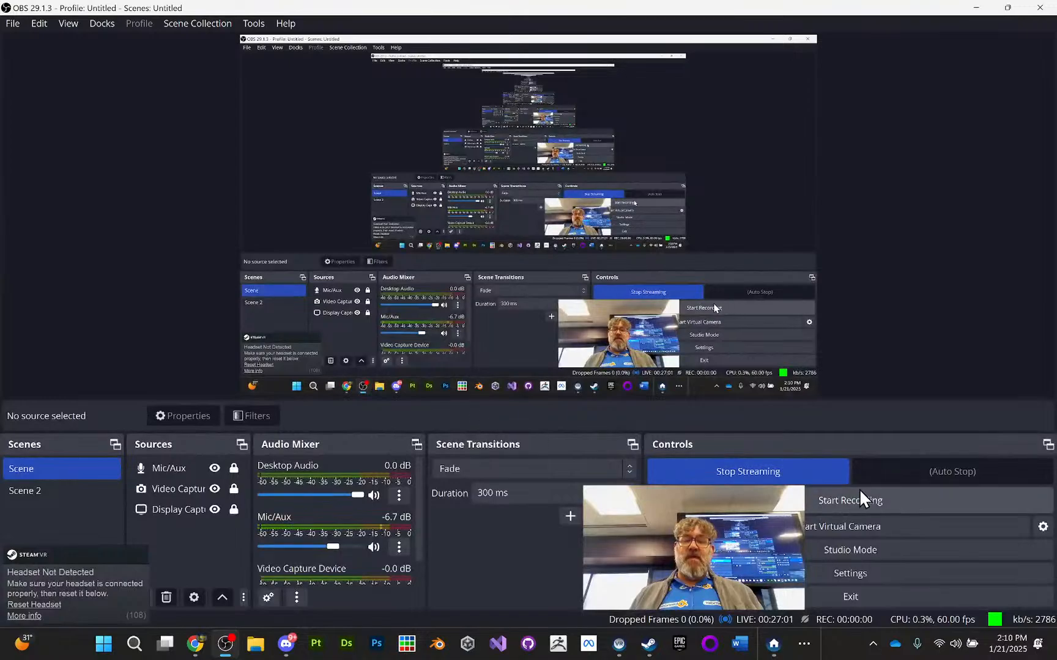